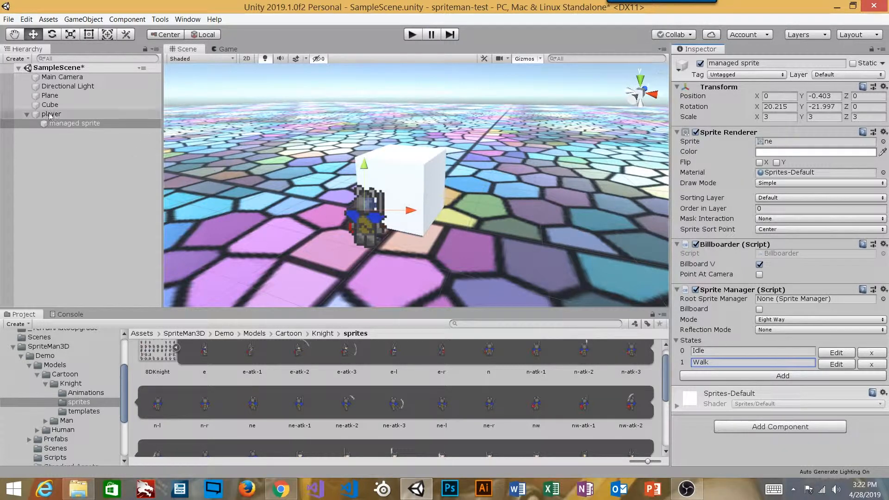
pyautogui.click(65, 116)
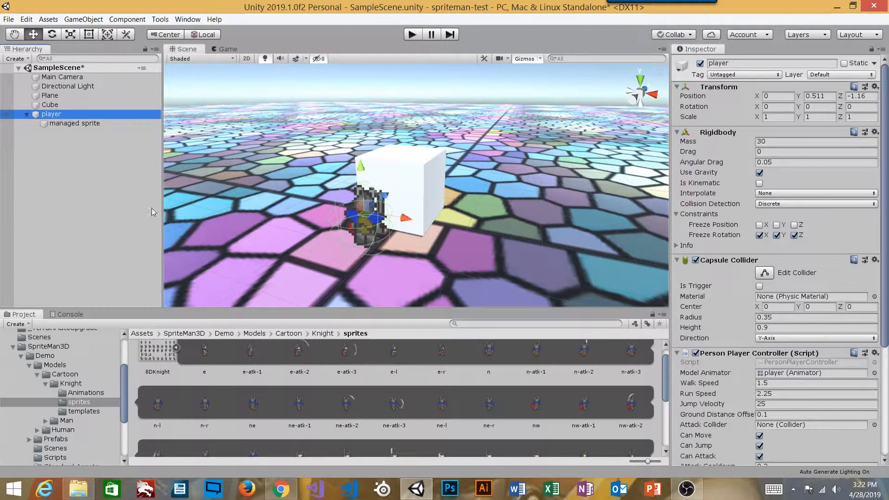
pyautogui.scroll(-5, 782, 263)
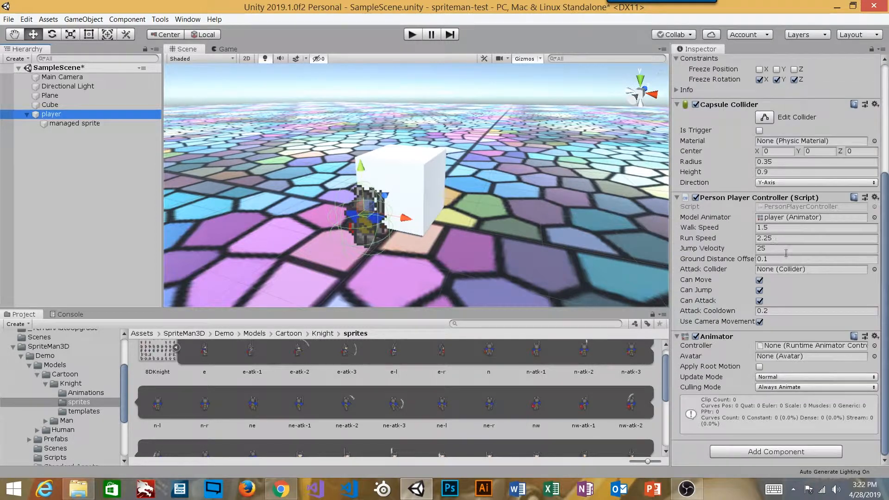
pyautogui.click(795, 347)
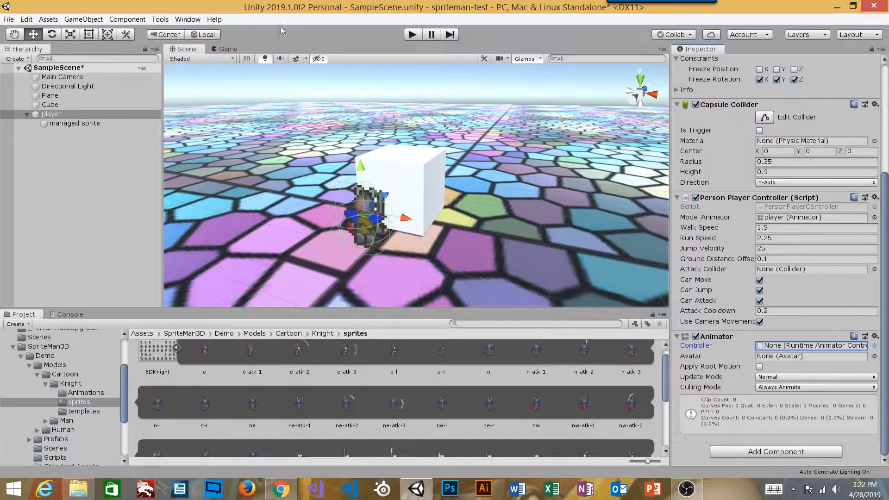
pyautogui.click(178, 23)
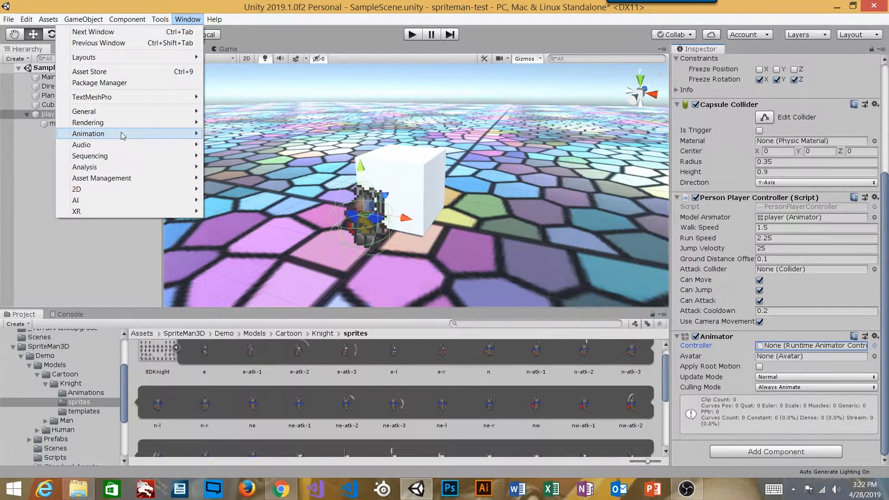
pyautogui.moveTo(144, 135)
pyautogui.click(246, 134)
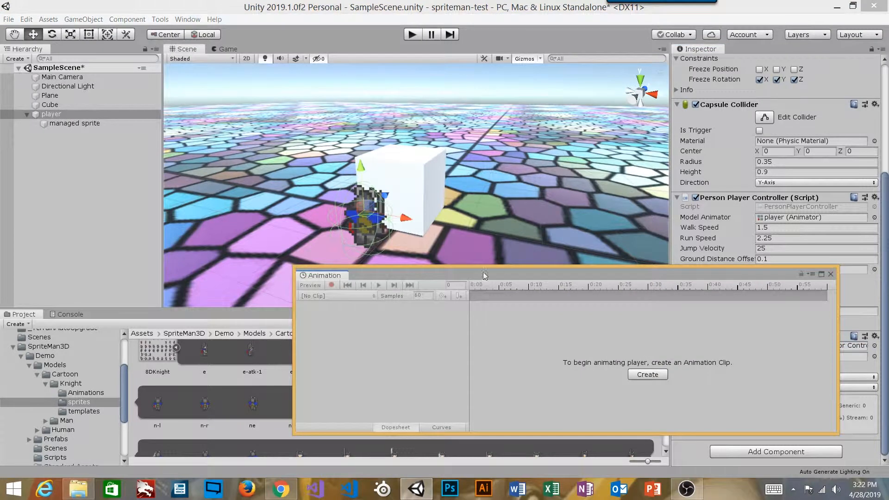
pyautogui.moveTo(533, 277); pyautogui.dragTo(427, 266)
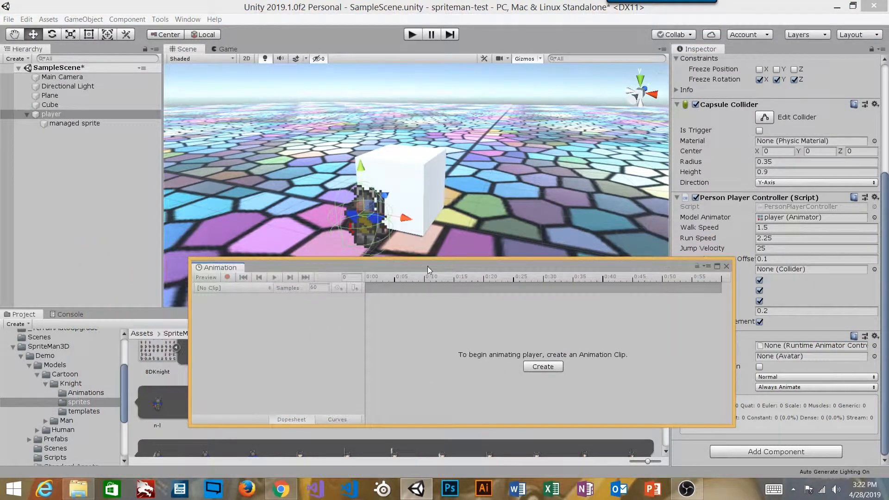
pyautogui.click(543, 366)
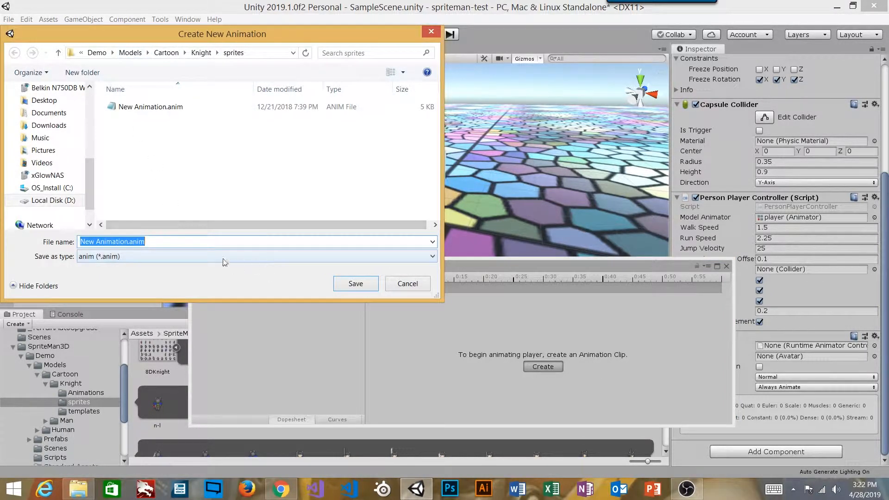
pyautogui.press('Return')
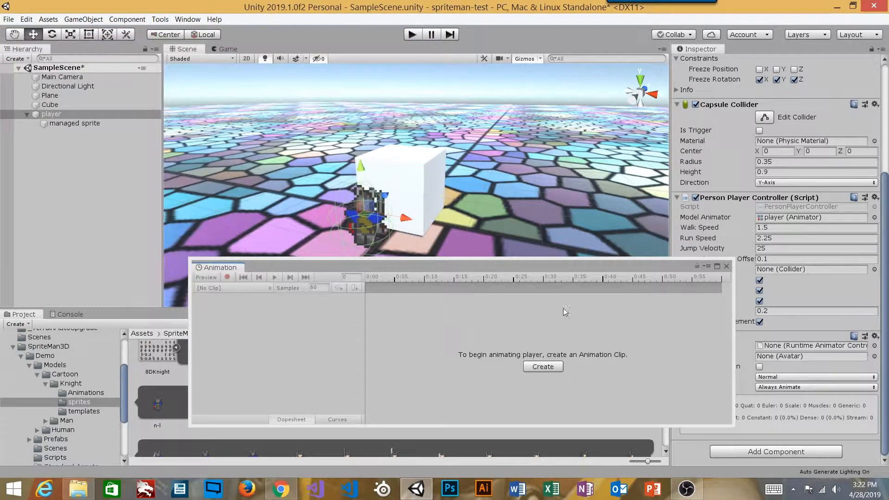
pyautogui.click(726, 266)
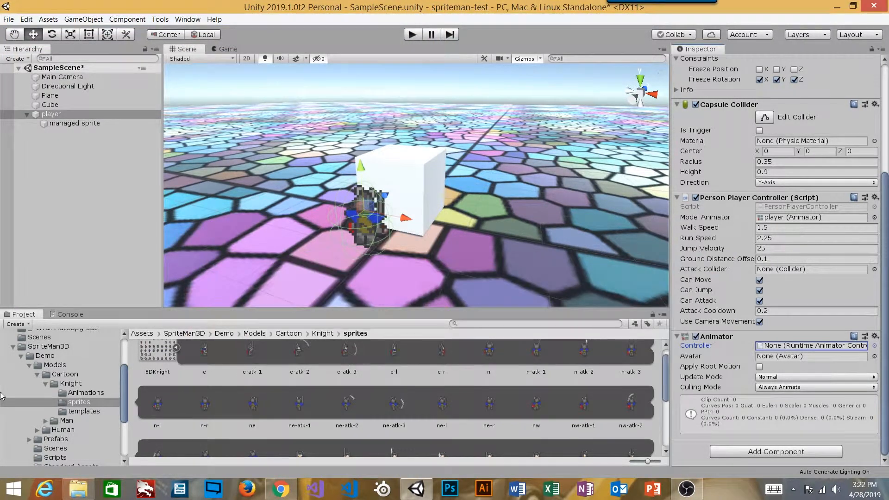
# Create a new folder named player directly under Assets in the project
pyautogui.scroll(5, 65, 373)
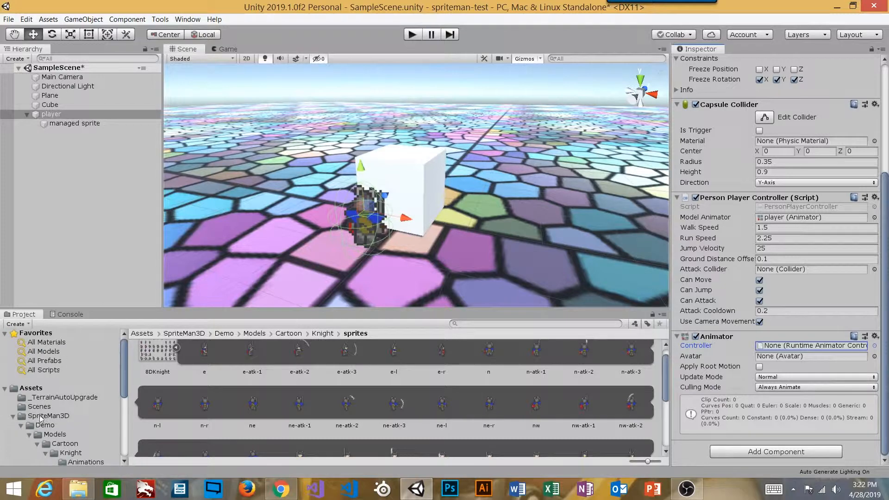
pyautogui.click(13, 416)
pyautogui.click(32, 388)
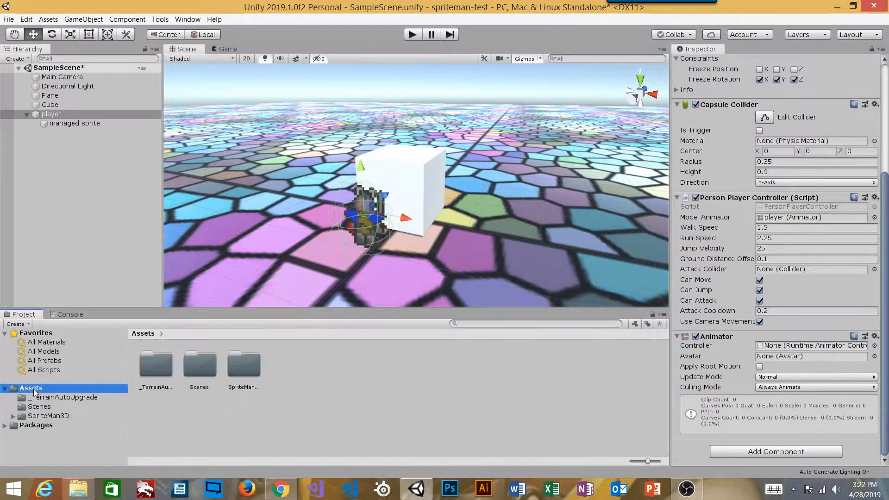
pyautogui.rightClick(34, 388)
pyautogui.moveTo(116, 157)
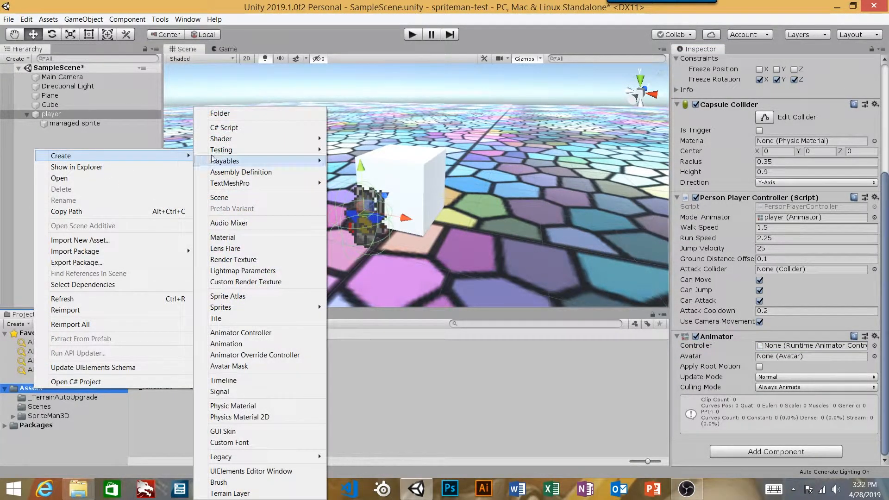
pyautogui.click(219, 113)
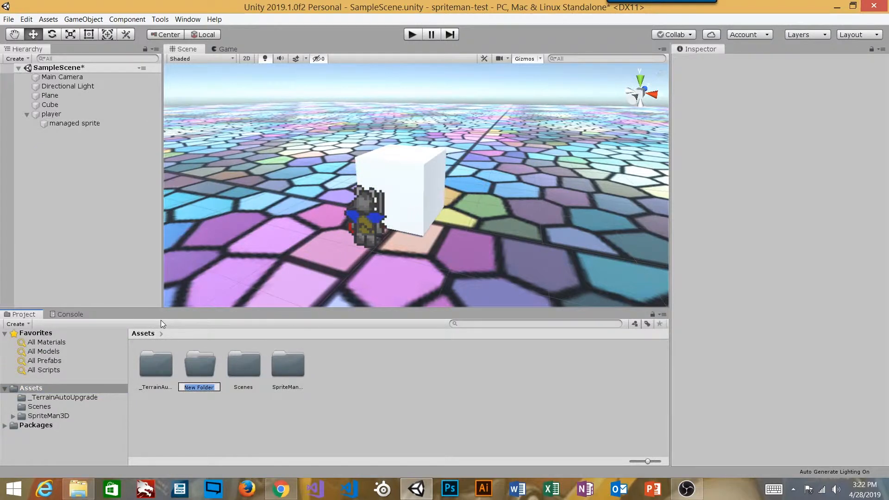
pyautogui.write('player')
pyautogui.press('Return')
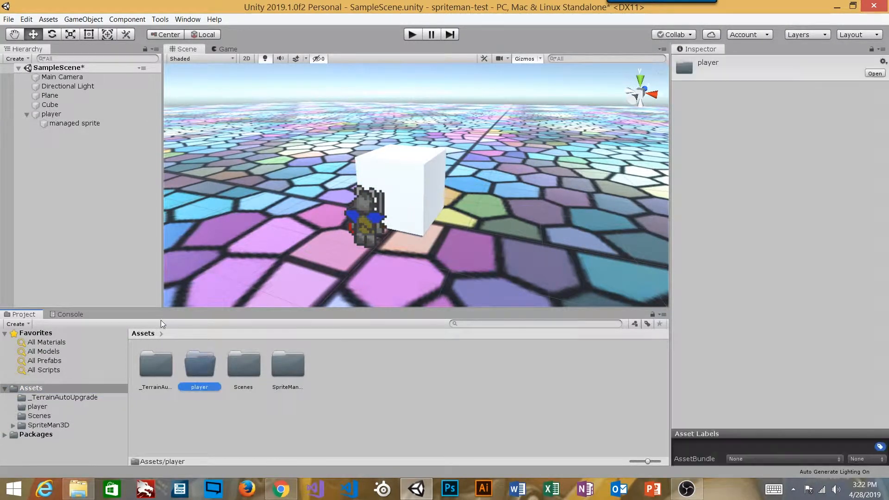
# Create an animations subfolder inside the player folder and open it
pyautogui.click(56, 402)
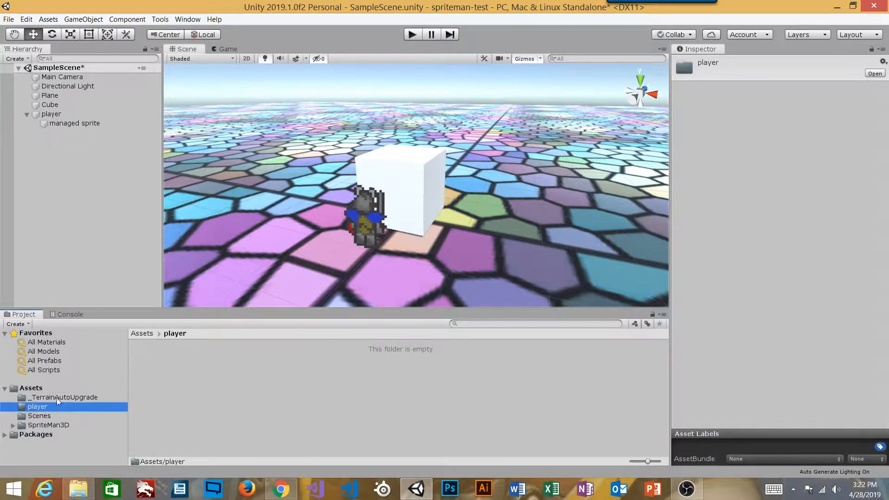
pyautogui.rightClick(48, 405)
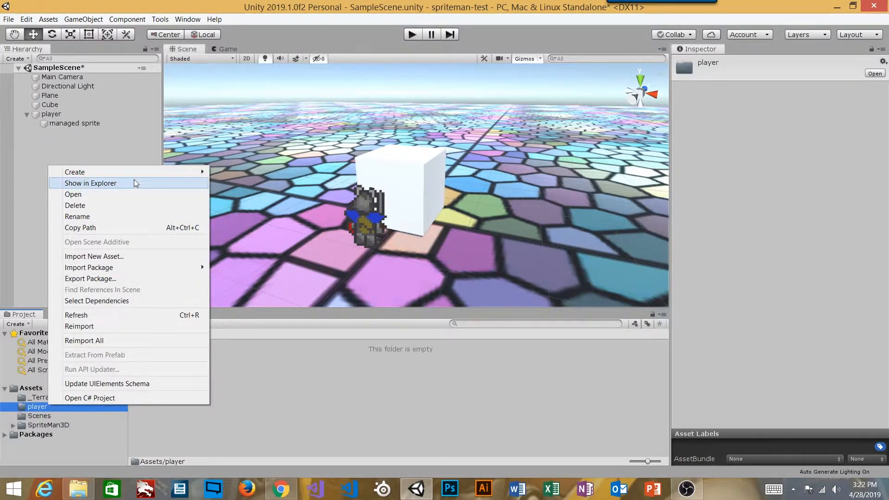
pyautogui.moveTo(141, 174)
pyautogui.click(264, 111)
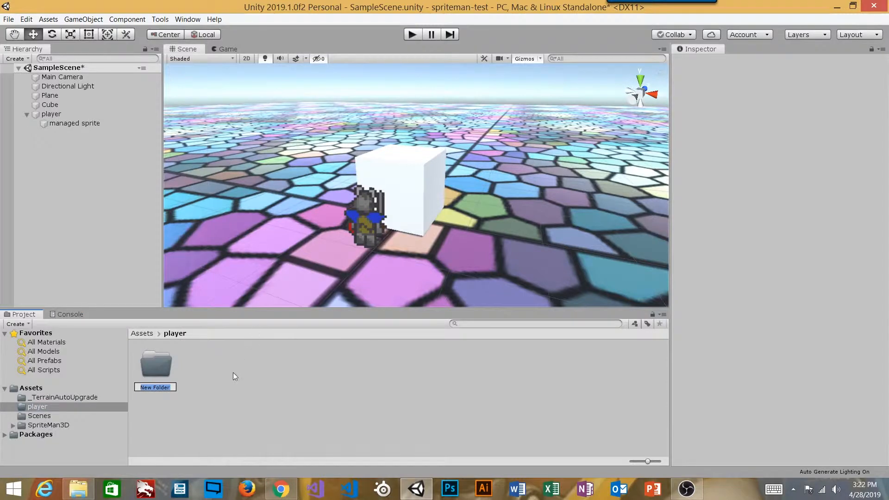
pyautogui.write('animations')
pyautogui.press('Return')
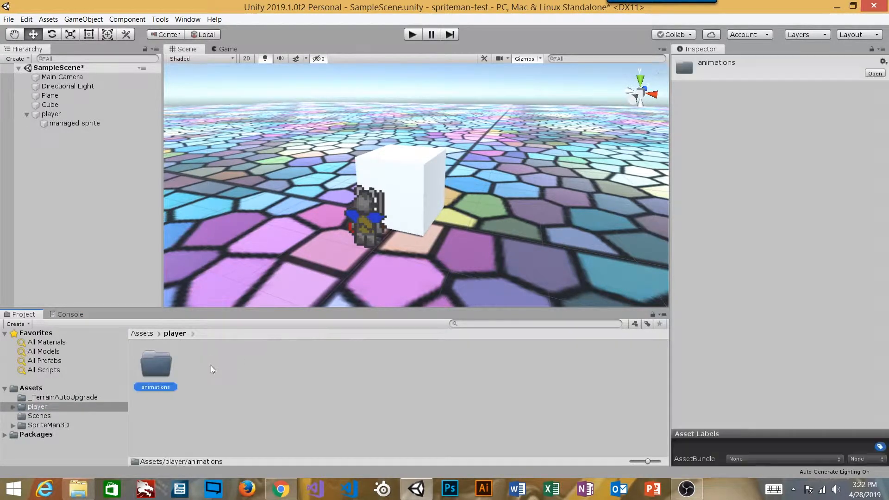
pyautogui.click(13, 406)
pyautogui.click(53, 416)
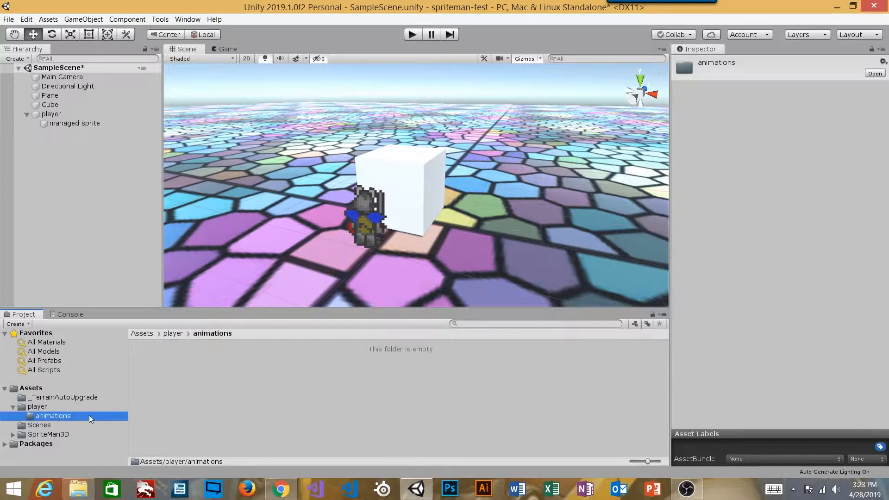
# Create an animation clip for the player object and save it as idle.anim in the Assets/player/animations folder
pyautogui.click(51, 113)
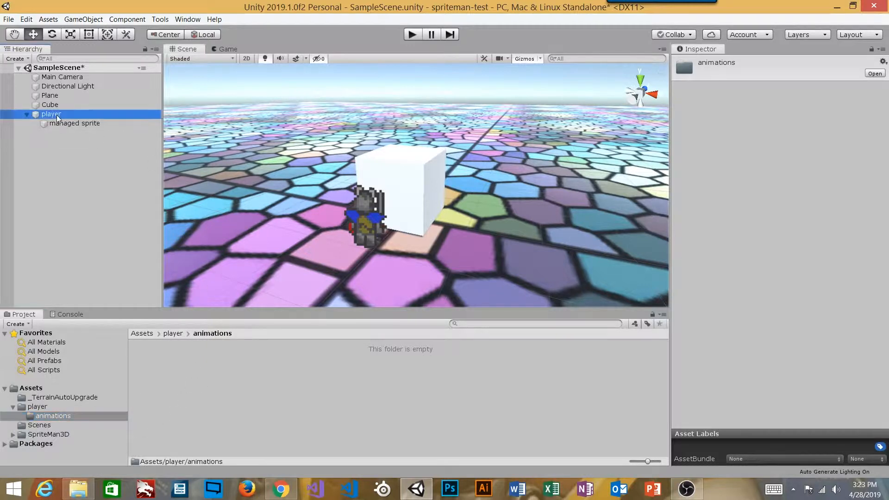
pyautogui.click(195, 19)
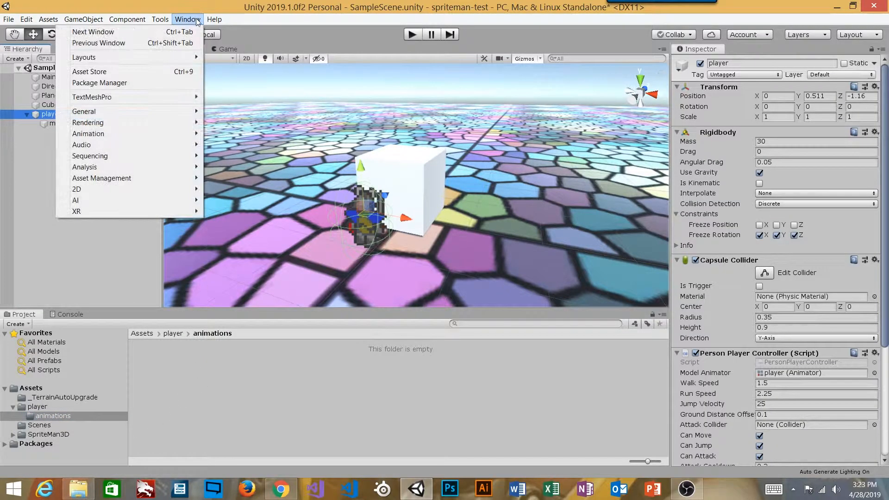
pyautogui.moveTo(133, 133)
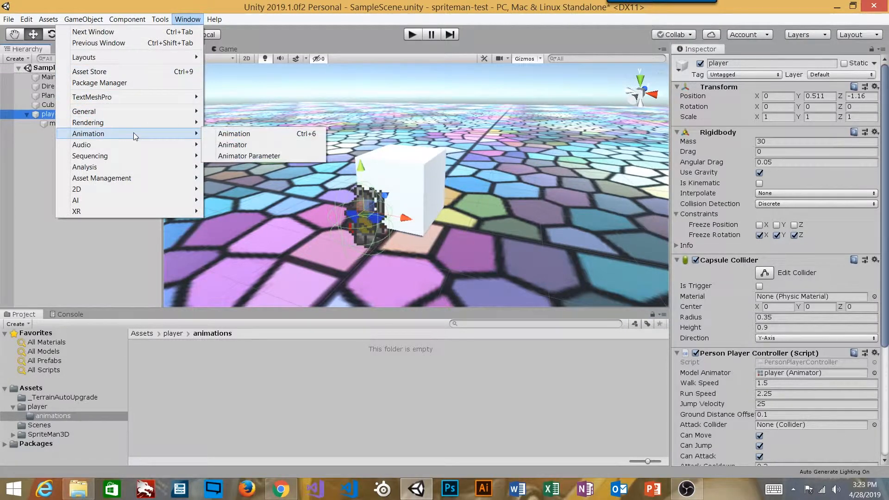
pyautogui.click(256, 135)
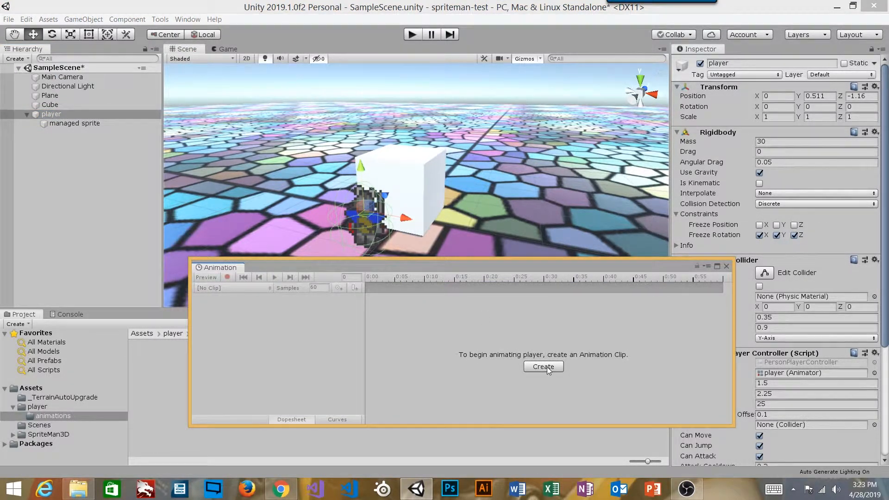
pyautogui.click(547, 367)
pyautogui.moveTo(285, 36); pyautogui.dragTo(661, 55)
pyautogui.click(59, 114)
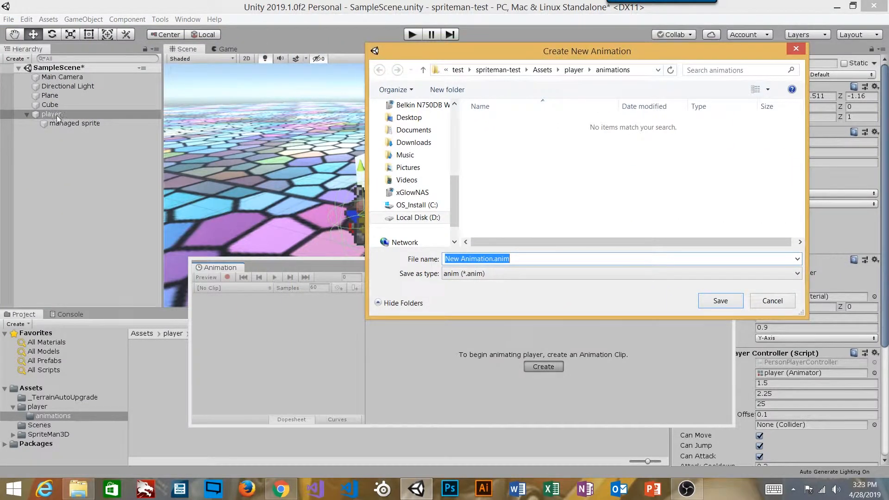
pyautogui.click(494, 261)
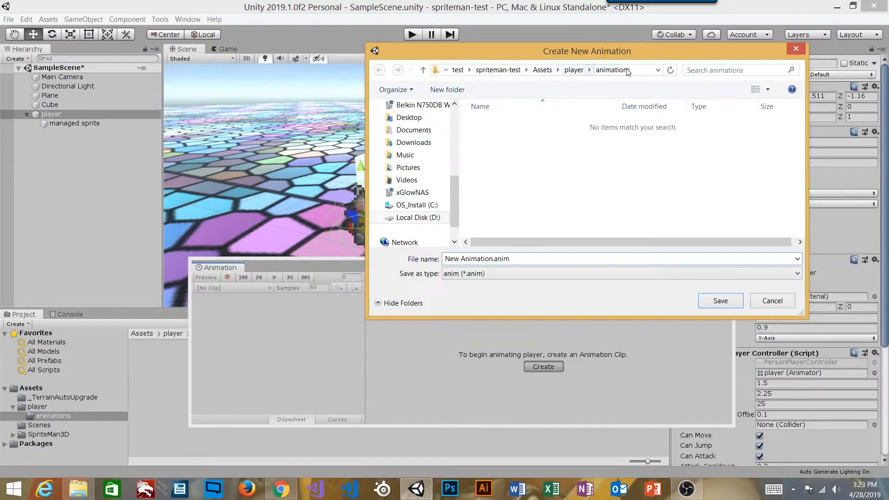
pyautogui.hotkey('ctrl', 'shift', 'Left')
pyautogui.hotkey('ctrl', 'shift', 'Left')
pyautogui.press('BackSpace')
pyautogui.write('idle')
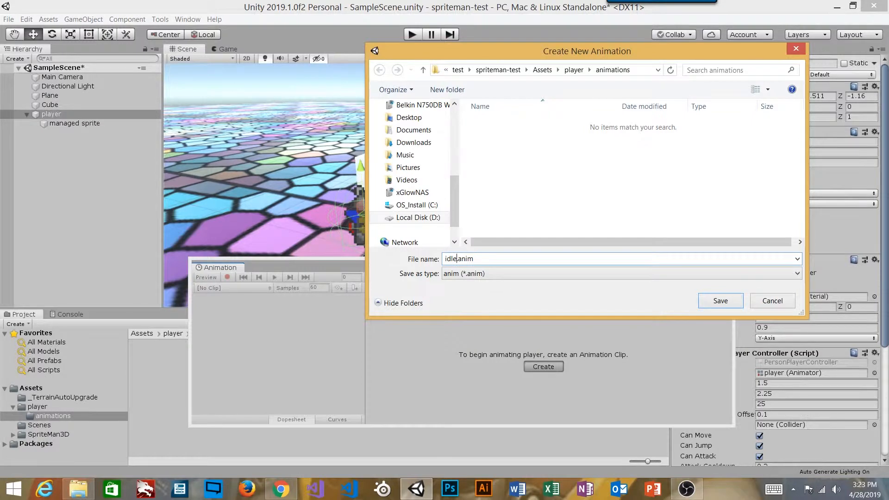
pyautogui.press('Return')
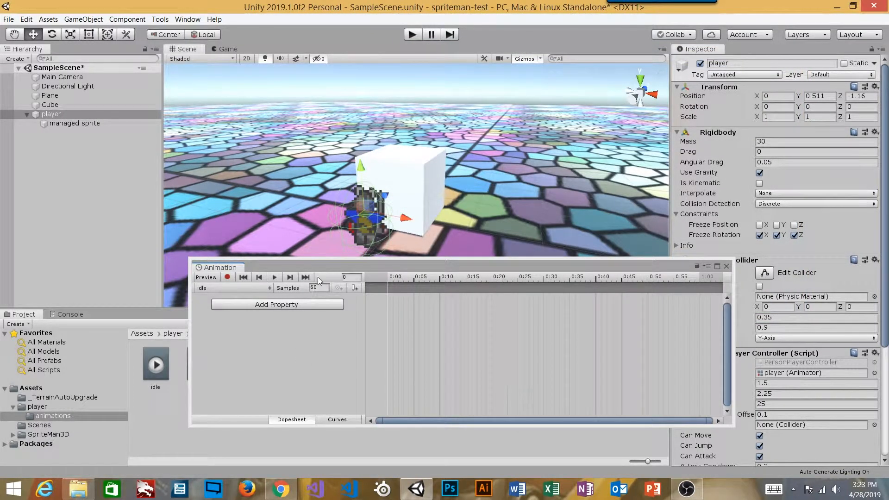
# Create a second player animation clip saved as walk.anim in the same folder, and close the Animation window
pyautogui.moveTo(315, 264); pyautogui.dragTo(392, 147)
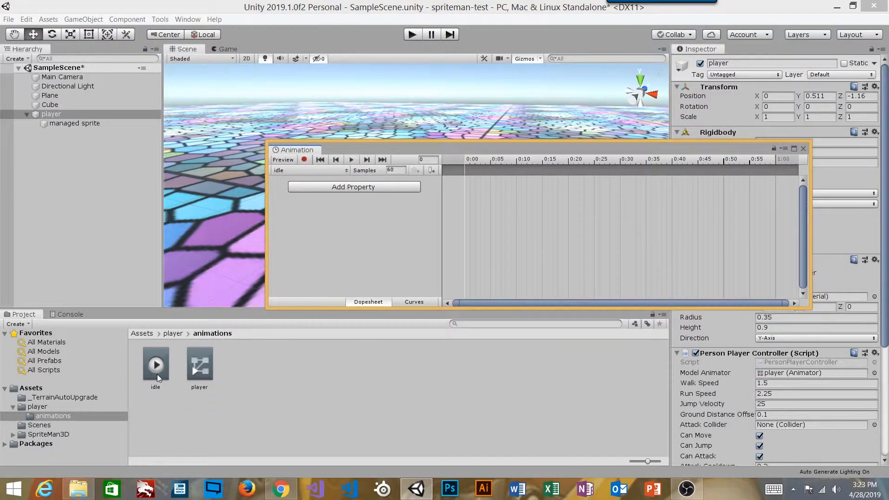
pyautogui.click(338, 172)
pyautogui.click(322, 195)
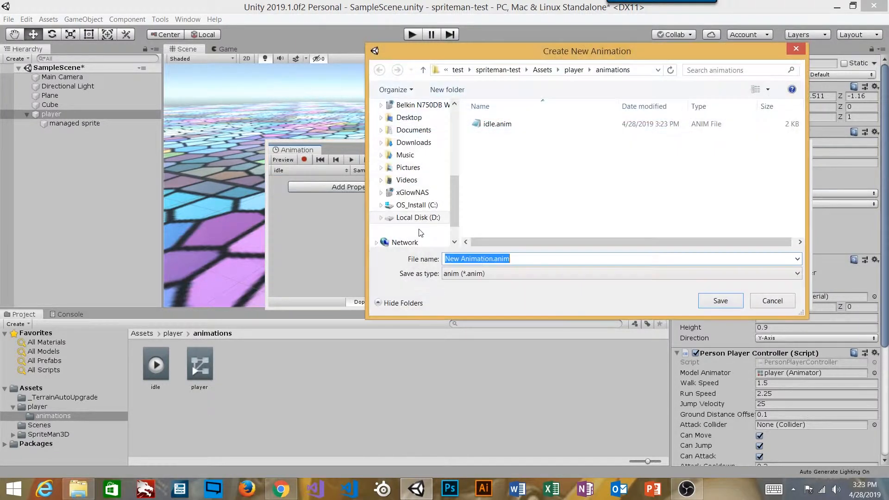
pyautogui.click(487, 260)
pyautogui.hotkey('shift', 'Home')
pyautogui.write('walk')
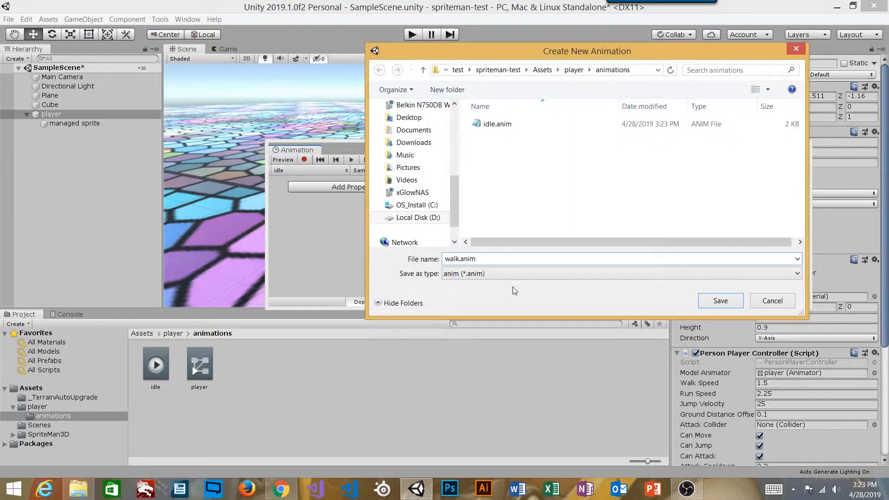
pyautogui.click(719, 302)
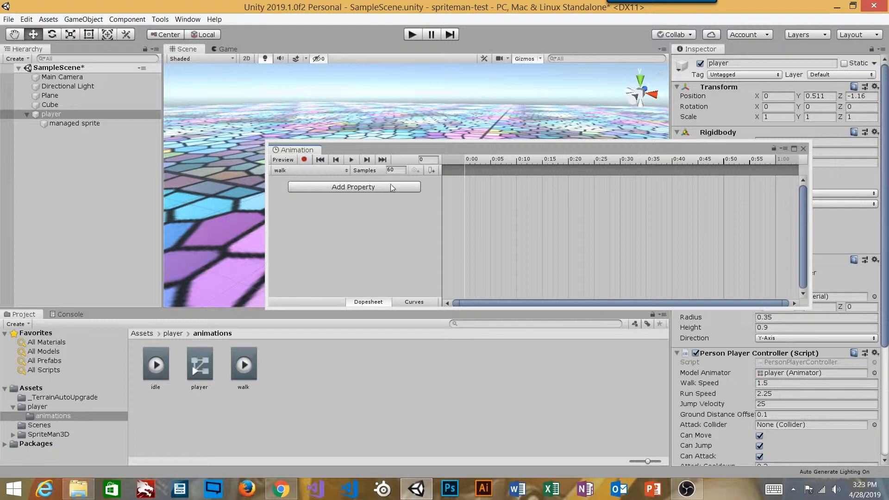
pyautogui.click(803, 149)
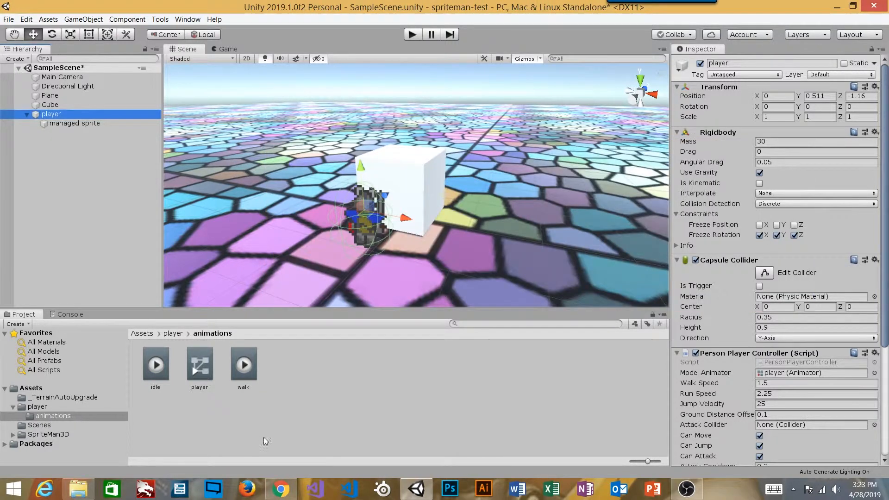
# Open the player animator controller and move the walk state further below the idle state in the Base Layer graph
pyautogui.doubleClick(201, 362)
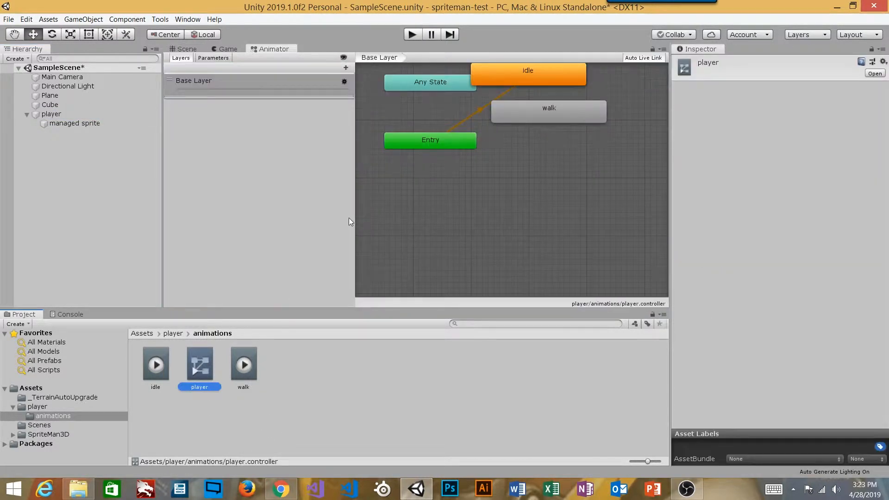
pyautogui.moveTo(518, 149); pyautogui.dragTo(545, 227, button='middle')
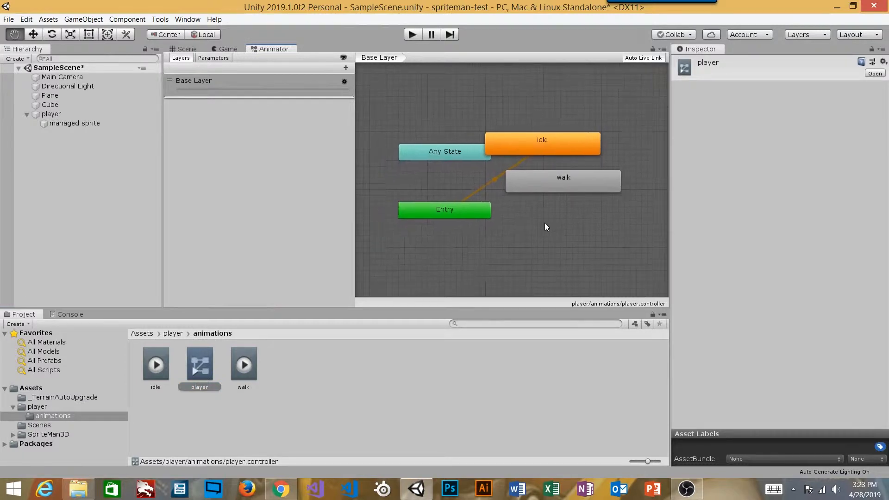
pyautogui.moveTo(552, 185); pyautogui.dragTo(555, 227)
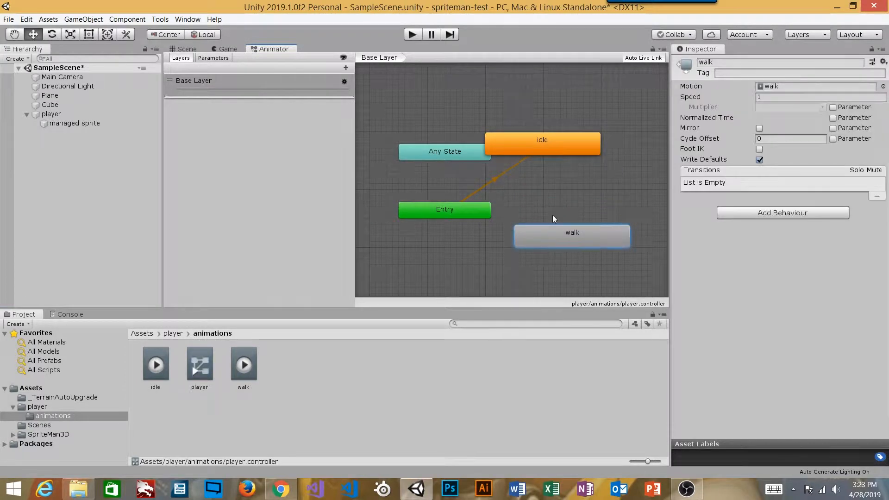
# Align the idle state above the walk state in the Animator graph and check the motion clip assigned to each
pyautogui.moveTo(535, 146); pyautogui.dragTo(563, 168)
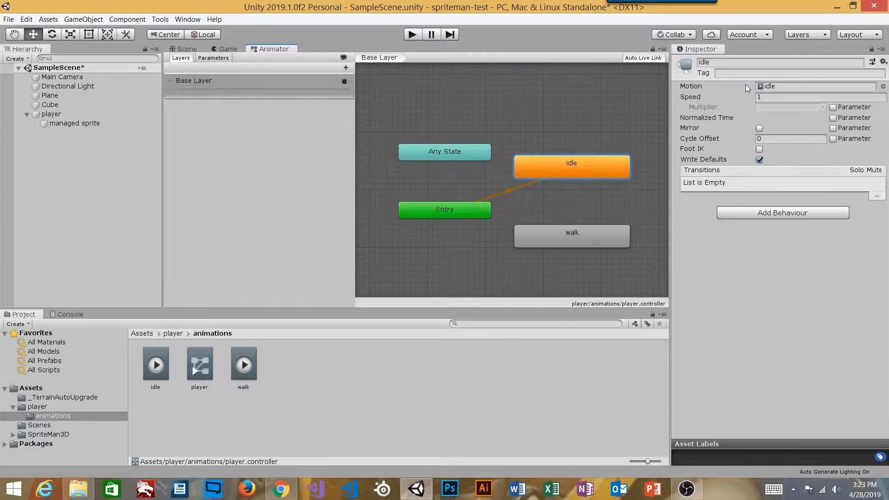
pyautogui.click(587, 239)
pyautogui.click(582, 176)
pyautogui.click(585, 236)
pyautogui.click(581, 173)
pyautogui.click(579, 231)
pyautogui.click(592, 178)
pyautogui.click(768, 86)
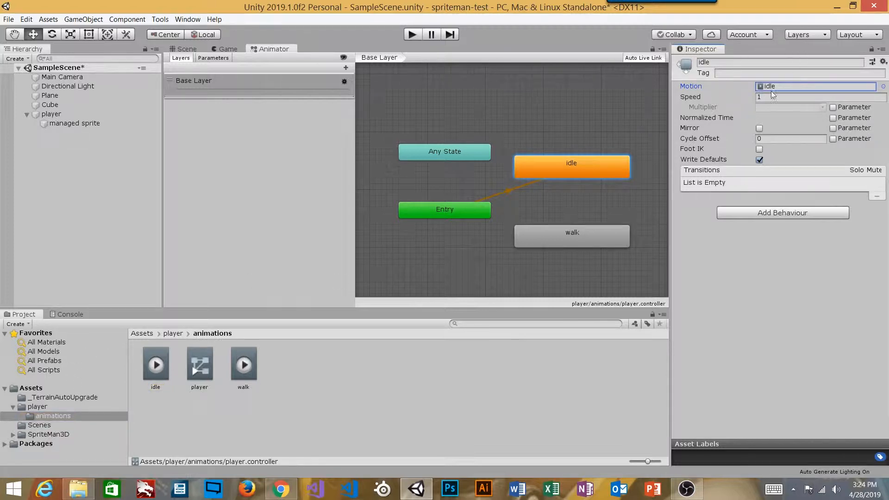
pyautogui.click(578, 234)
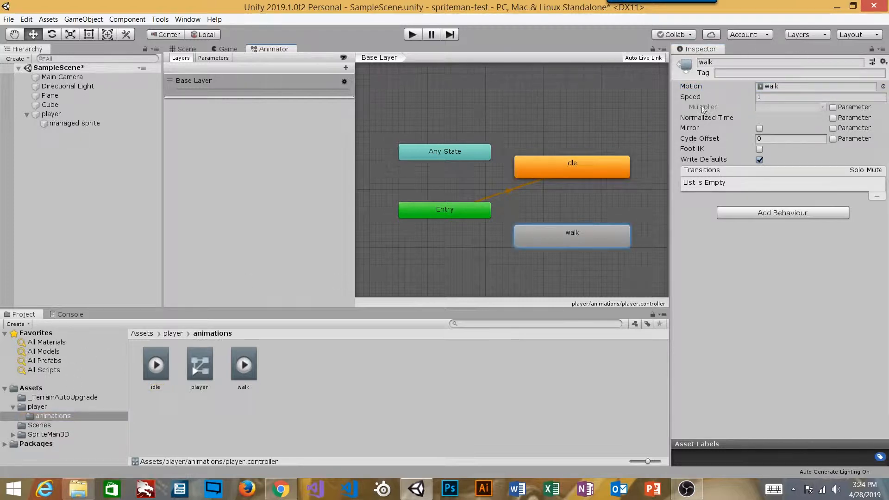
pyautogui.click(769, 88)
pyautogui.click(559, 241)
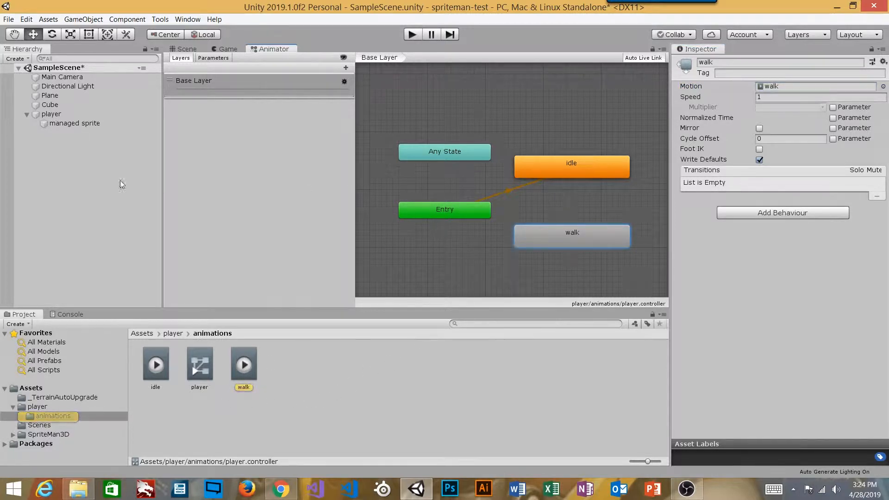
# Select the player object and open the Animation window for its idle clip
pyautogui.click(71, 114)
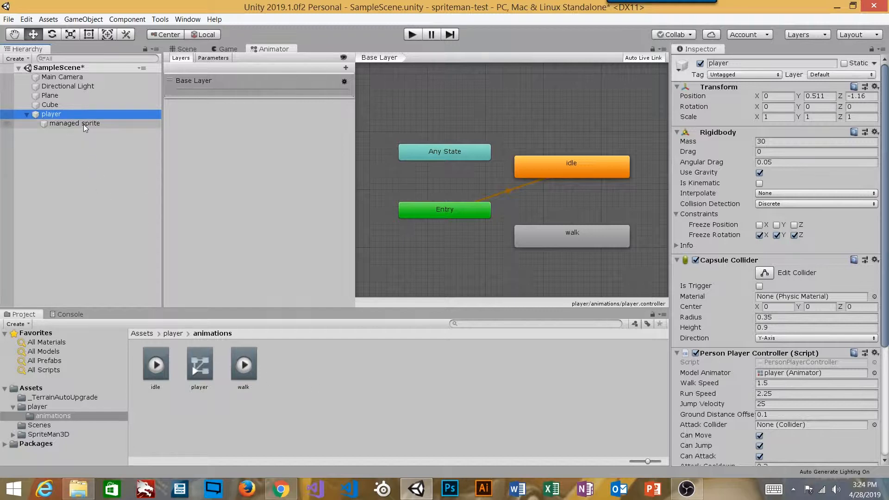
pyautogui.click(156, 366)
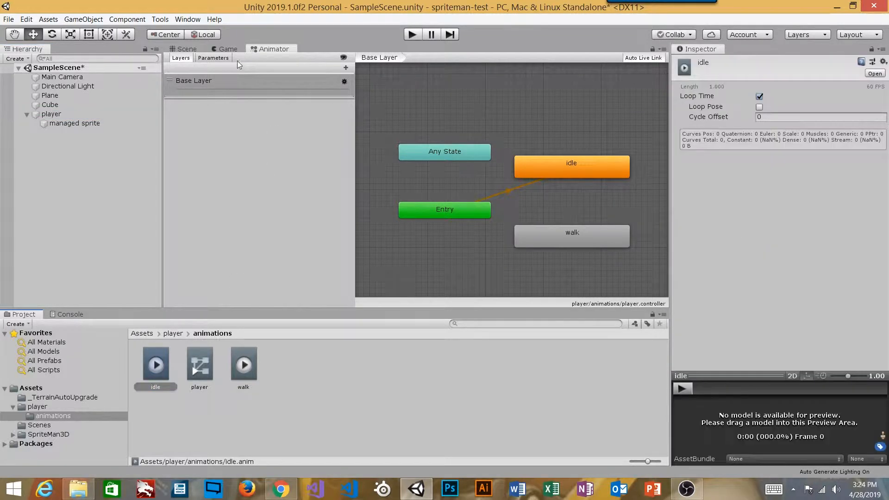
pyautogui.click(51, 114)
pyautogui.click(187, 19)
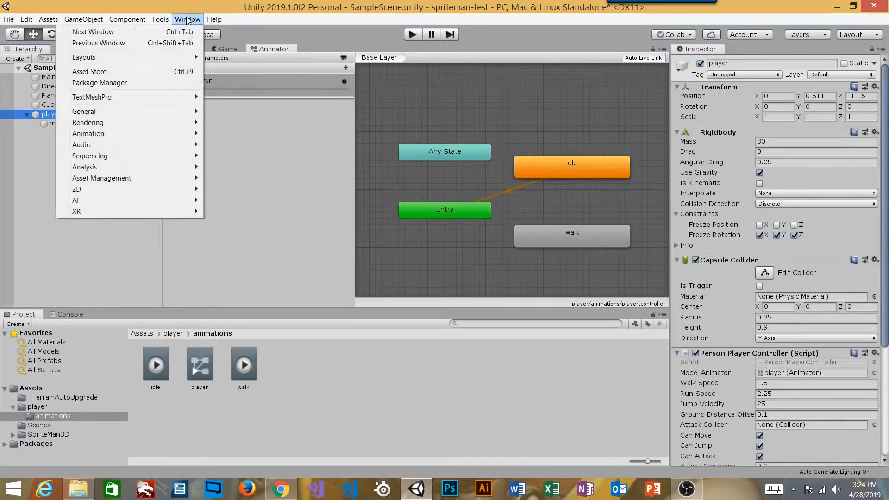
pyautogui.moveTo(130, 138)
pyautogui.click(214, 134)
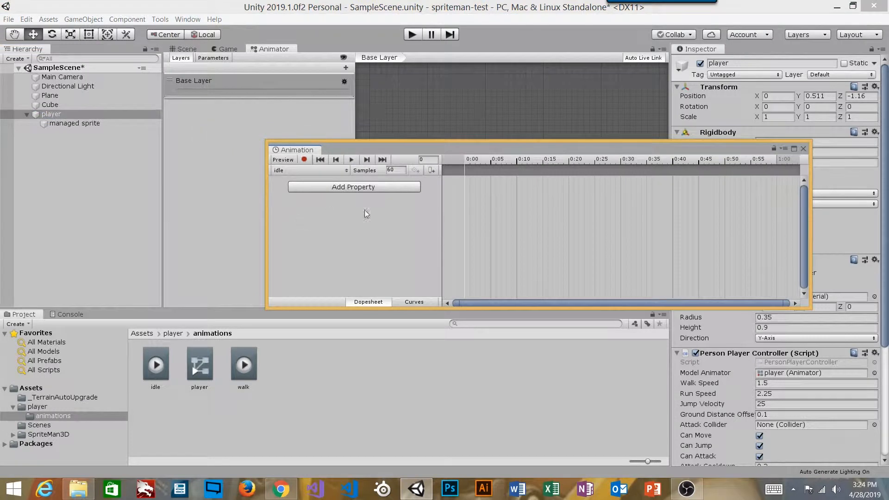
# Show the Scene view, and resize and move the Animation window so the player sprite stays visible
pyautogui.moveTo(810, 308); pyautogui.dragTo(704, 363)
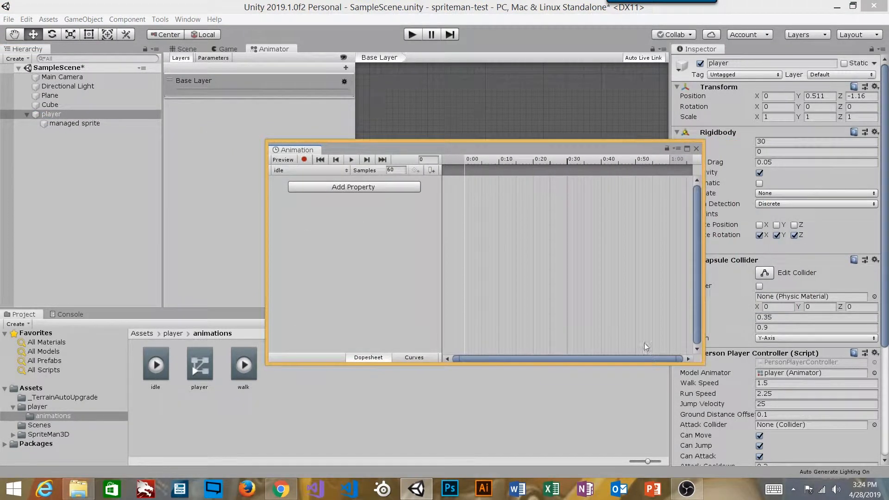
pyautogui.click(225, 49)
pyautogui.click(183, 49)
pyautogui.moveTo(435, 145); pyautogui.dragTo(604, 136)
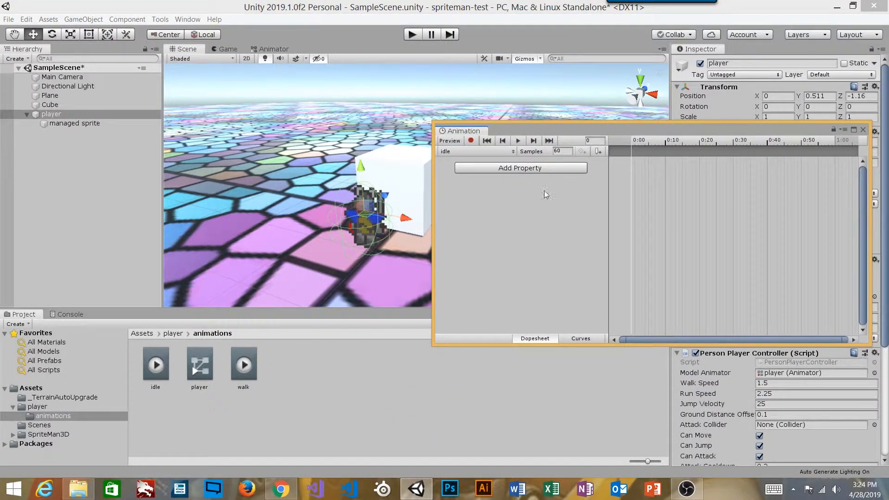
pyautogui.click(499, 152)
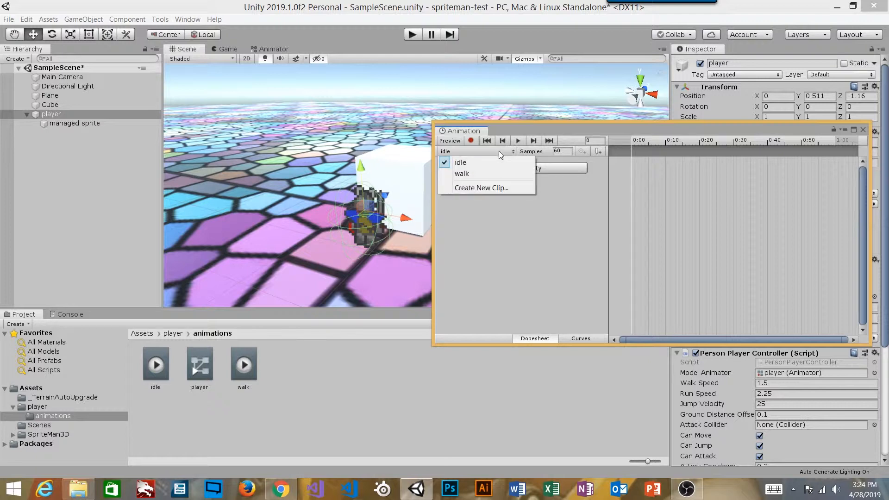
pyautogui.click(500, 154)
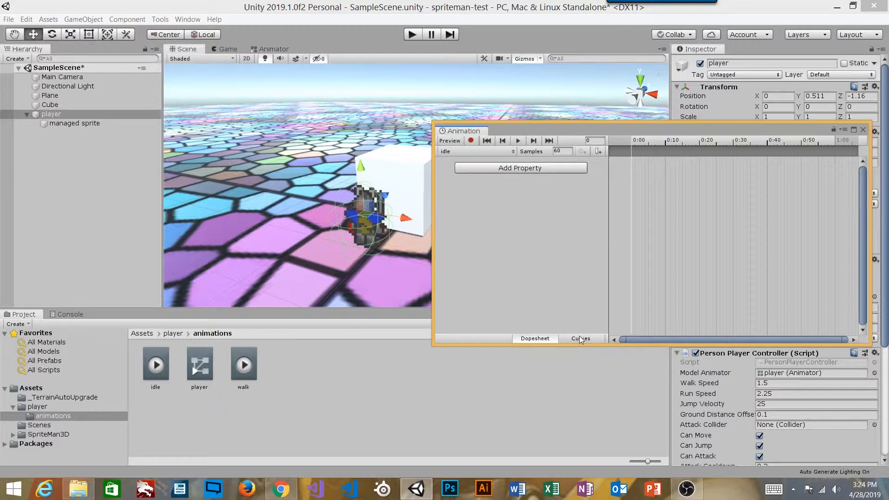
pyautogui.rightClick(632, 154)
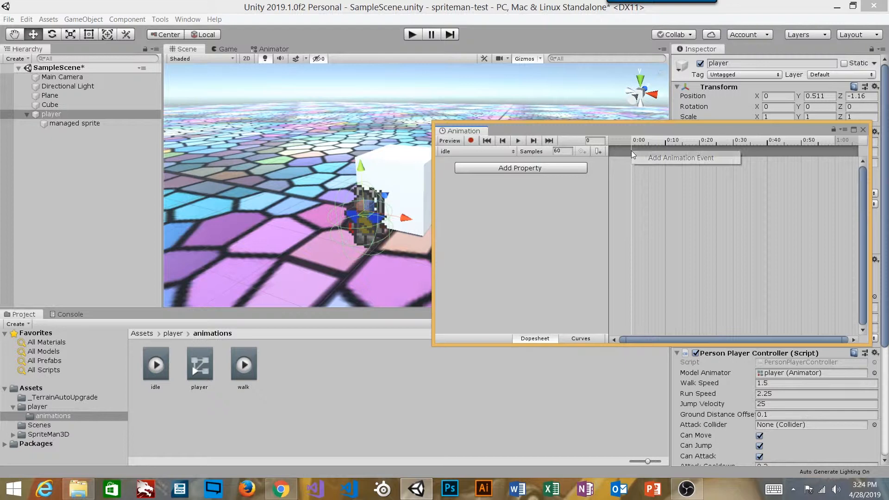
pyautogui.click(654, 160)
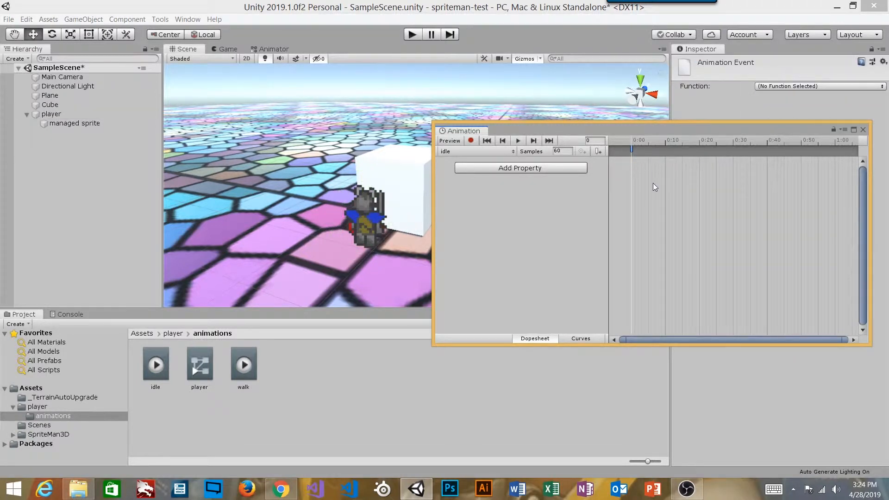
pyautogui.hotkey('ctrl', 'z')
# Examine the player's animatable properties and the Sprite Manager component on the managed sprite
pyautogui.click(523, 170)
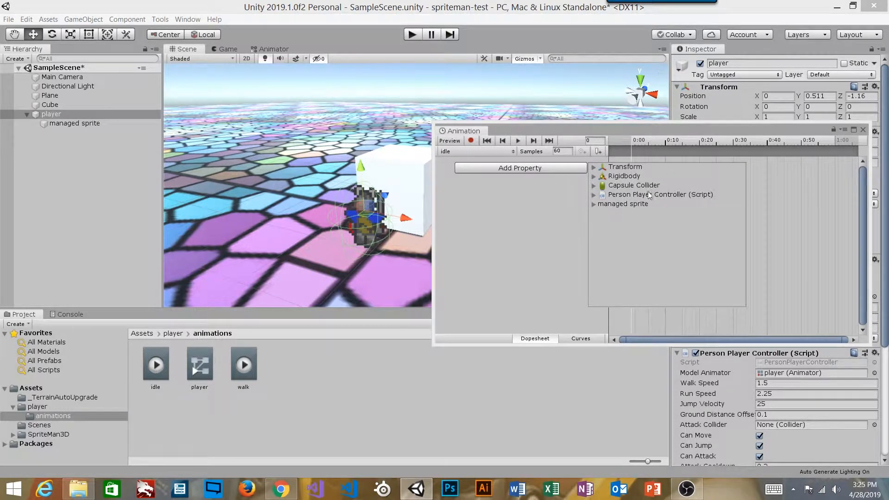
pyautogui.click(594, 195)
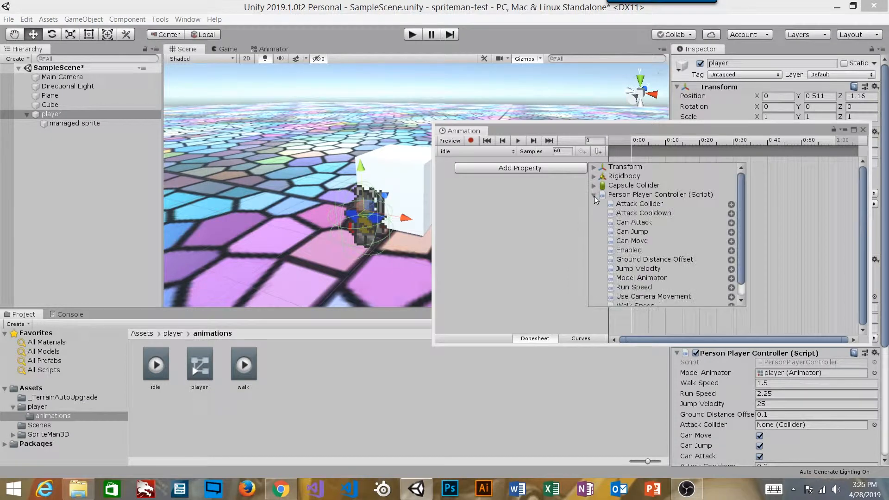
pyautogui.click(594, 196)
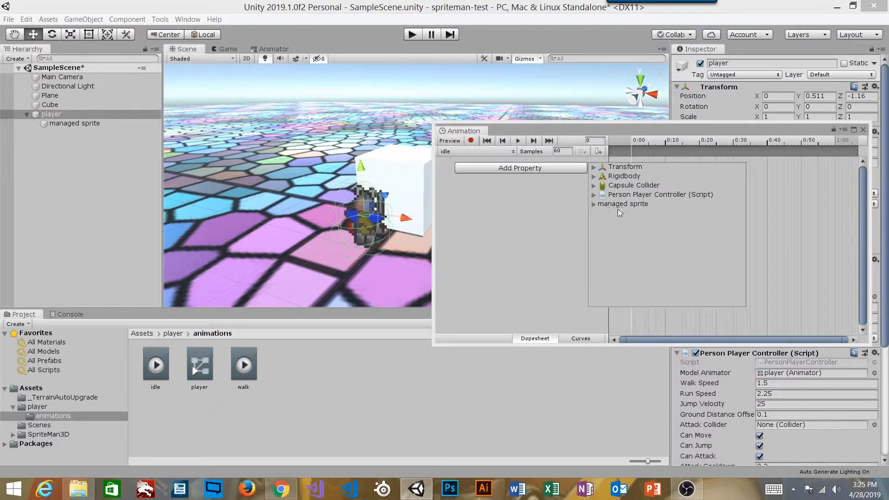
pyautogui.click(63, 126)
pyautogui.click(65, 125)
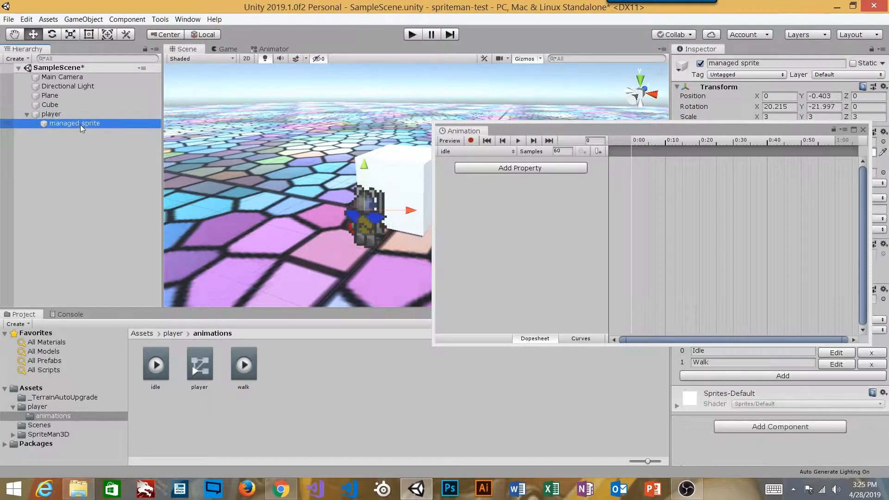
pyautogui.click(632, 132)
pyautogui.moveTo(546, 138); pyautogui.dragTo(275, 181)
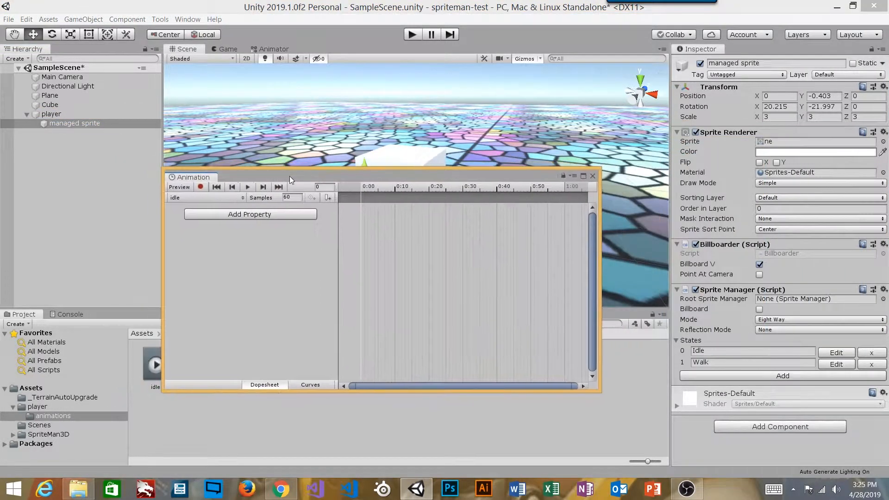
pyautogui.click(720, 327)
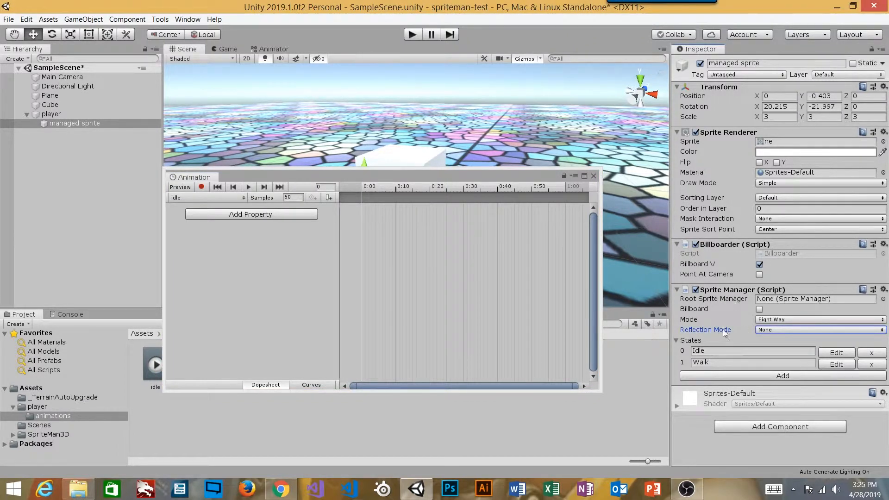
pyautogui.moveTo(243, 176); pyautogui.dragTo(457, 163)
# Add the managed sprite's Sprite Manager Current Frame property to the idle clip
pyautogui.click(421, 207)
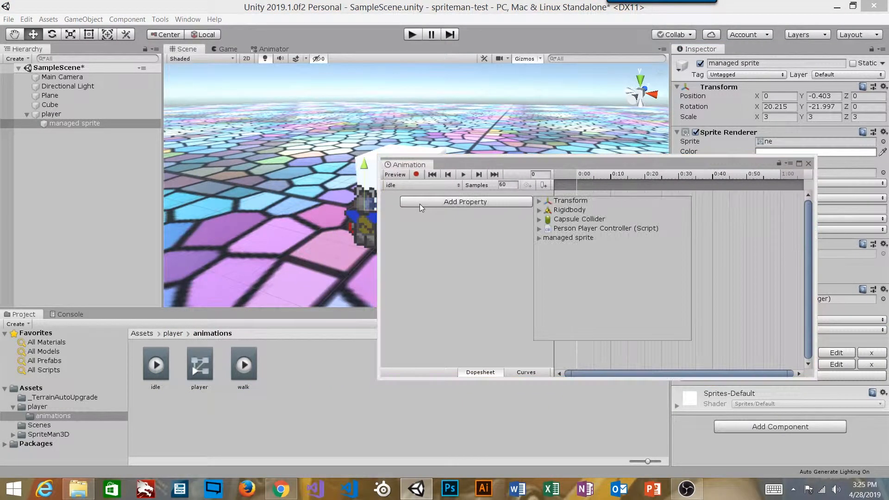
pyautogui.click(540, 238)
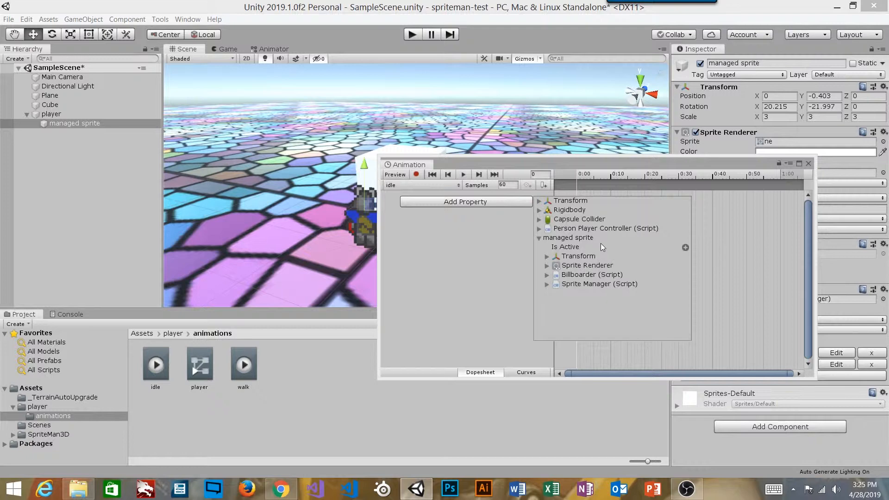
pyautogui.click(595, 286)
pyautogui.click(547, 285)
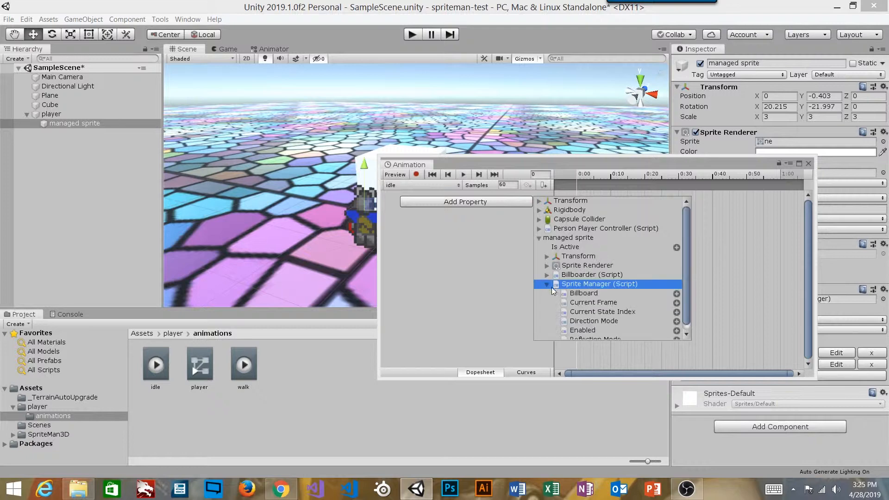
pyautogui.scroll(-1, 623, 306)
pyautogui.click(612, 299)
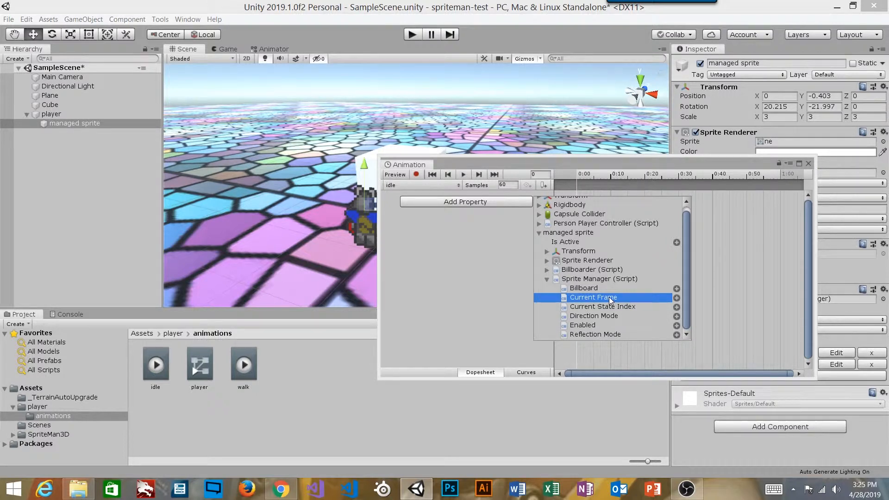
pyautogui.click(677, 297)
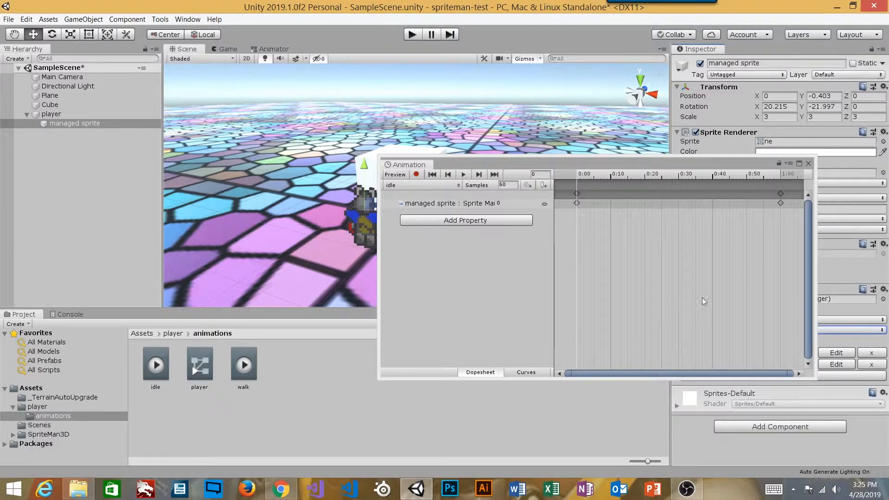
# Add the managed sprite's Sprite Manager Current State Index property to the idle clip
pyautogui.click(463, 221)
pyautogui.click(559, 255)
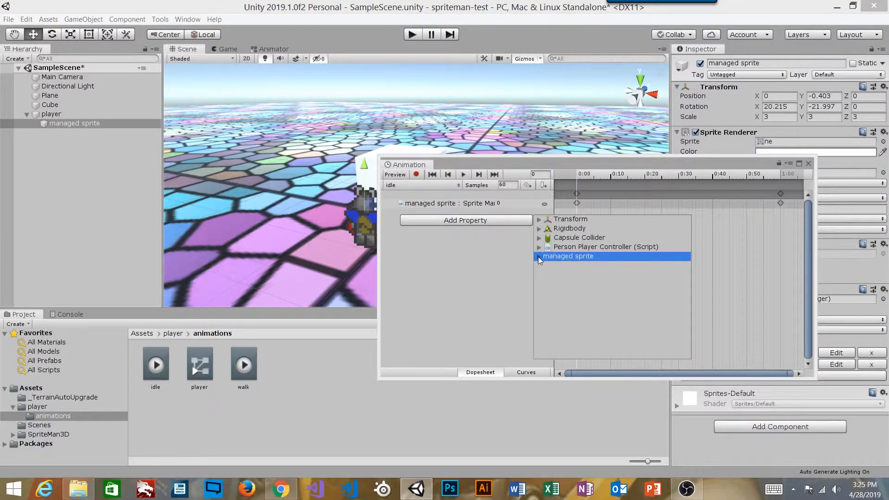
pyautogui.click(539, 256)
pyautogui.click(582, 302)
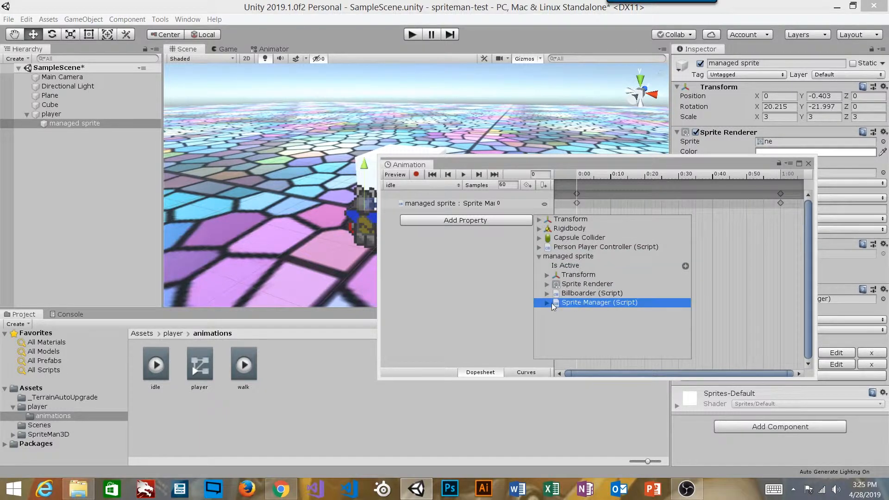
pyautogui.click(547, 303)
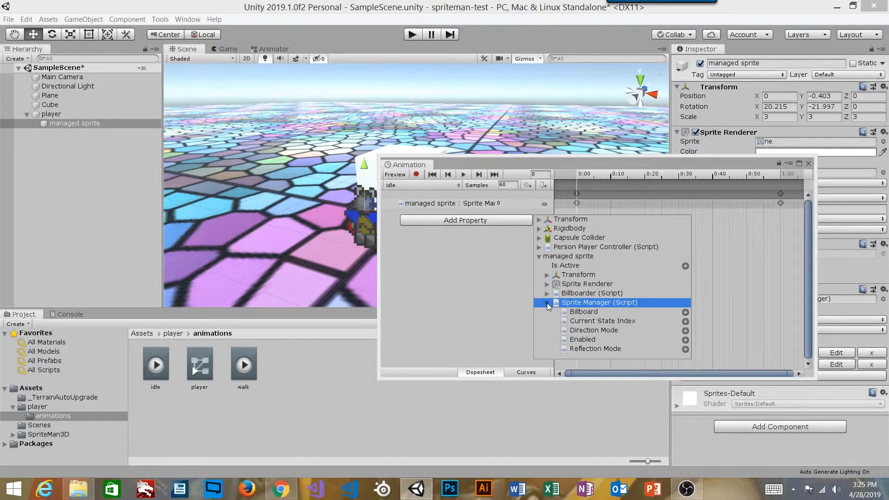
pyautogui.click(623, 322)
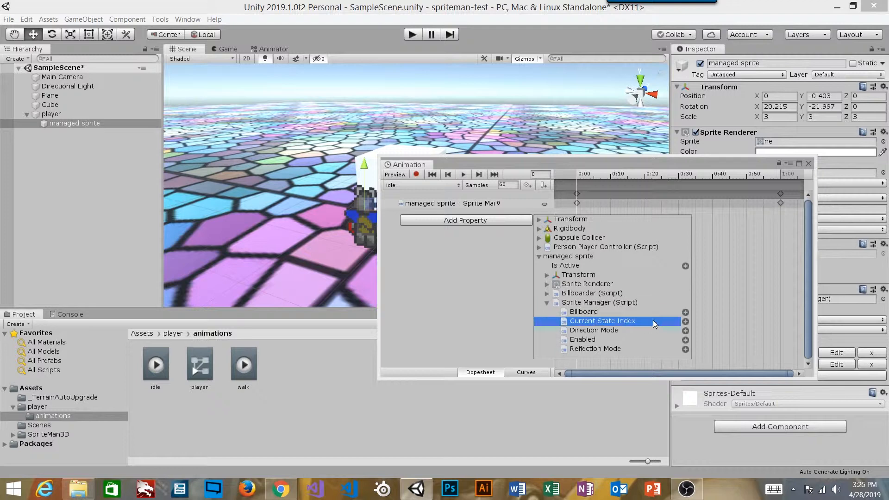
pyautogui.click(685, 321)
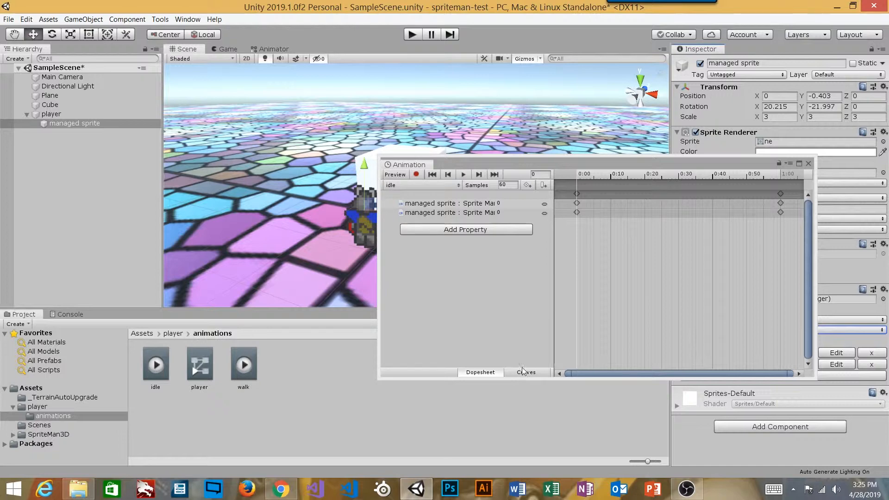
# Delete the keyframes at 1:00 for both managed sprite properties, and show the idle clip's curves
pyautogui.moveTo(794, 231); pyautogui.dragTo(763, 182)
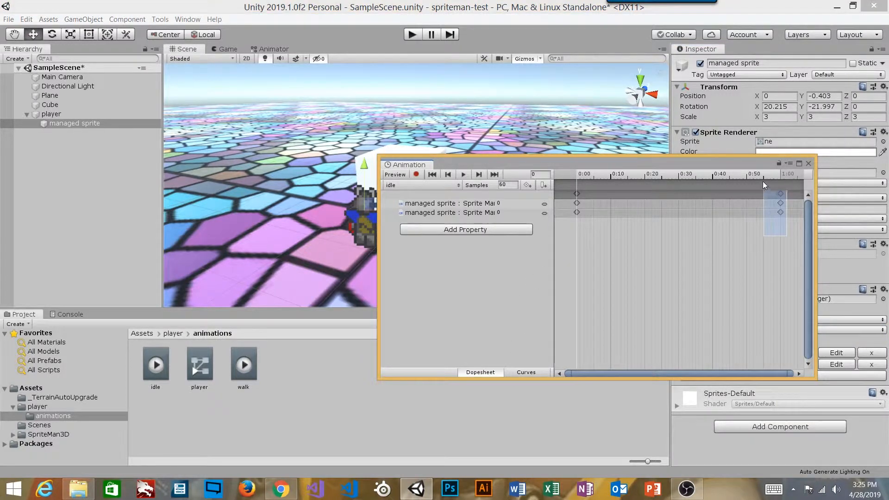
pyautogui.press('Delete')
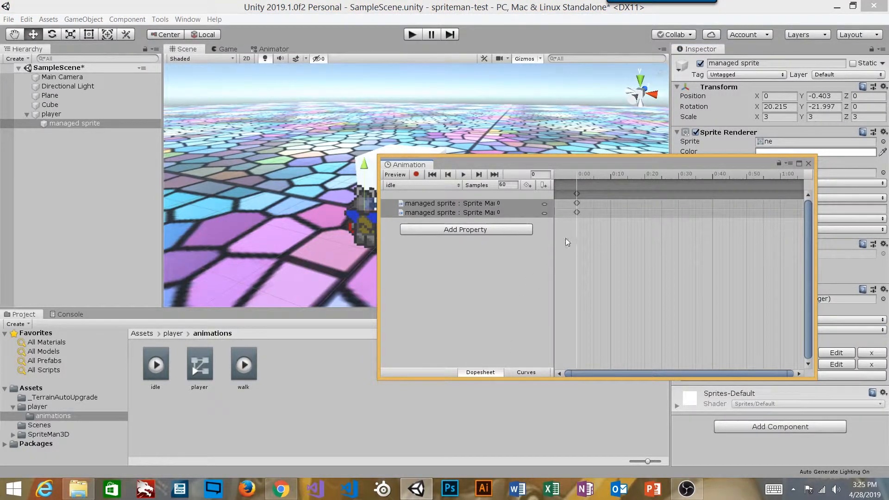
pyautogui.moveTo(494, 169); pyautogui.dragTo(515, 154)
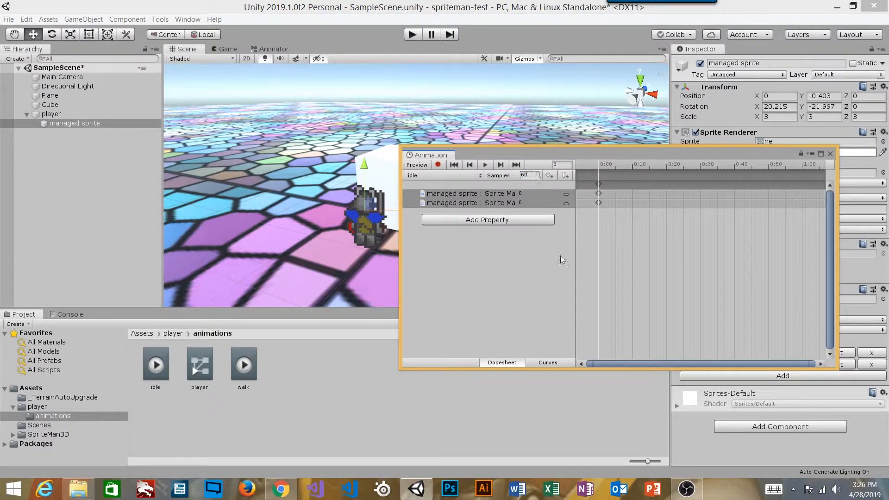
pyautogui.click(566, 275)
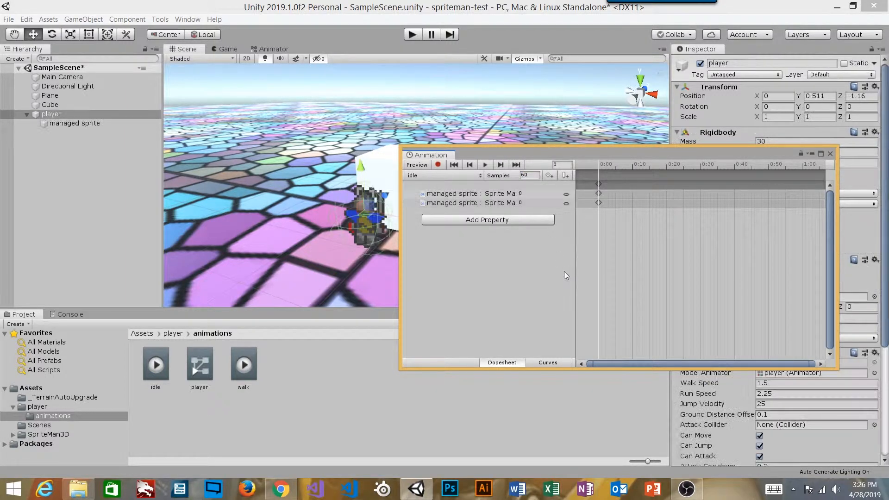
pyautogui.click(549, 363)
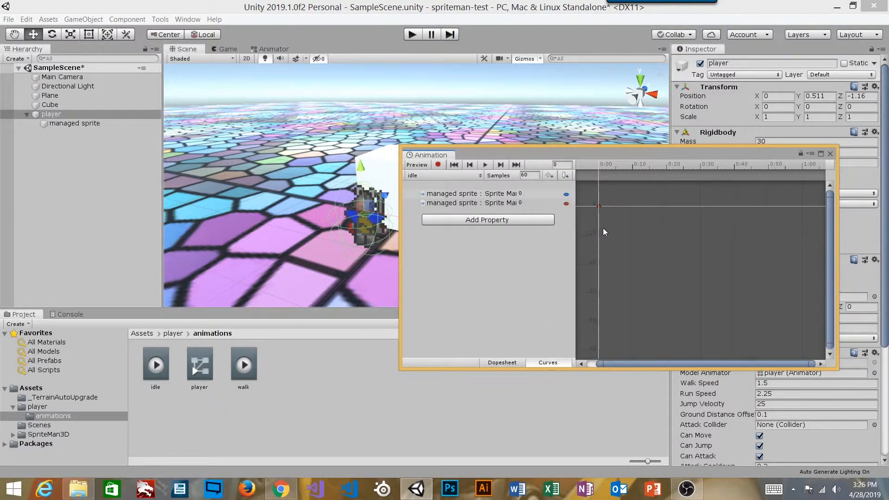
# Widen the Animation window's property column to show the full names, and position the window clear of the Sprite Manager's states
pyautogui.click(465, 203)
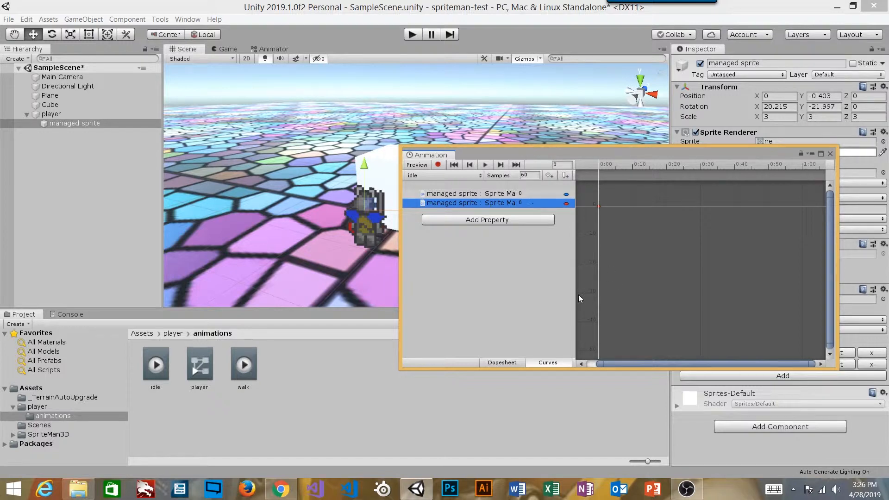
pyautogui.moveTo(574, 296); pyautogui.dragTo(691, 282)
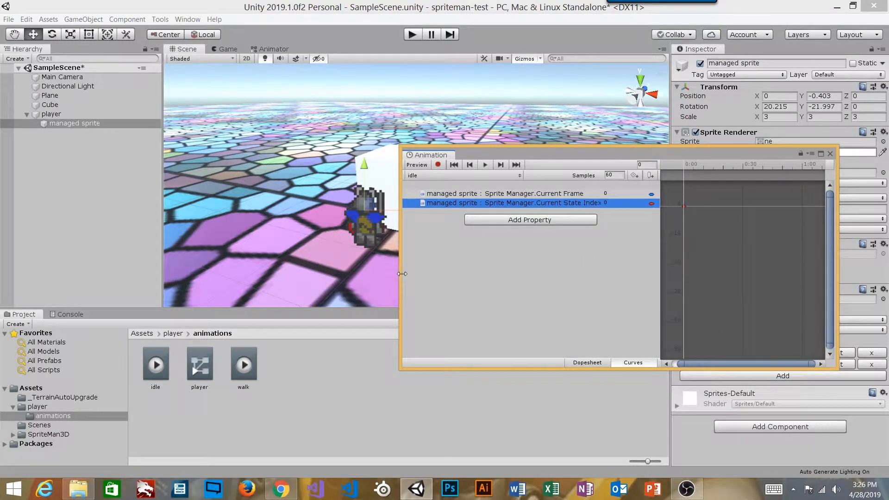
pyautogui.moveTo(402, 274); pyautogui.dragTo(366, 277)
pyautogui.moveTo(353, 272); pyautogui.dragTo(316, 261, button='middle')
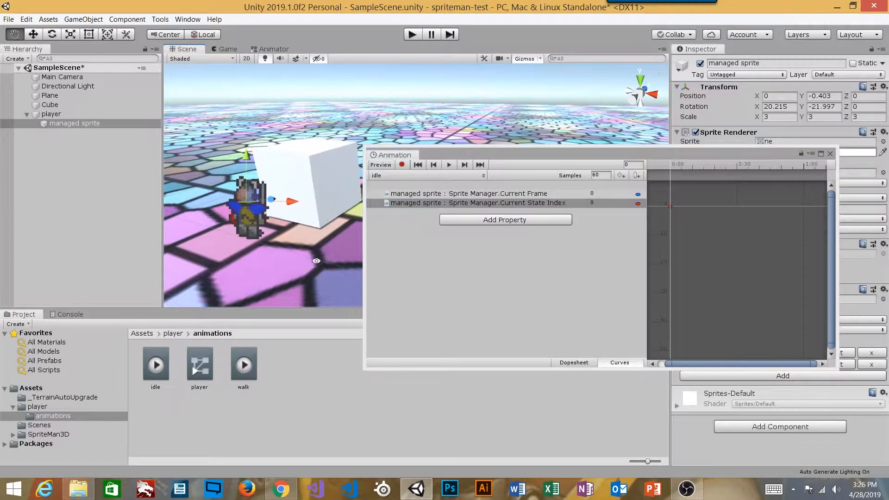
pyautogui.moveTo(598, 158); pyautogui.dragTo(522, 224)
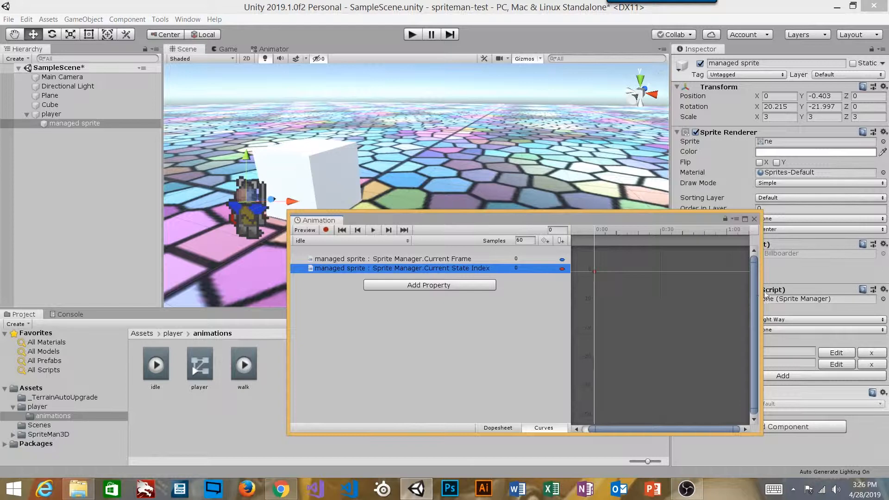
pyautogui.moveTo(762, 295); pyautogui.dragTo(736, 299)
pyautogui.moveTo(549, 221); pyautogui.dragTo(567, 71)
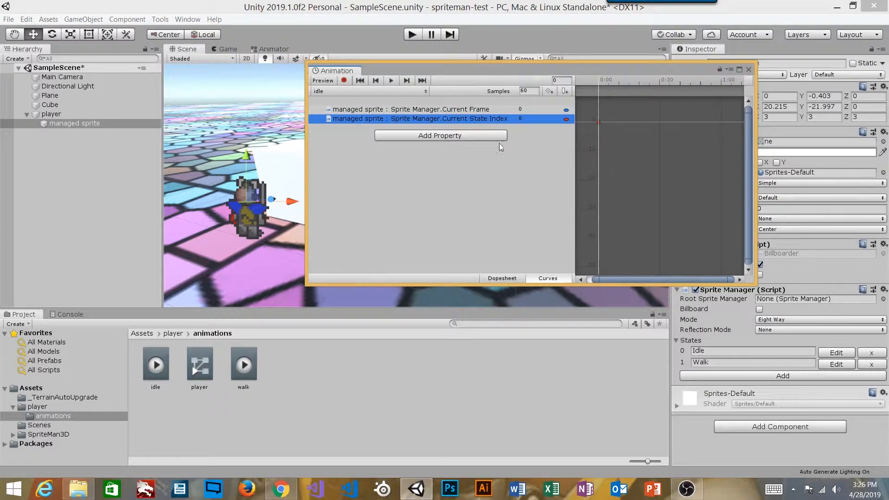
# Inspect the idle clip's Current State Index keyframe value at 0:00 against the Sprite Manager's state list
pyautogui.click(685, 352)
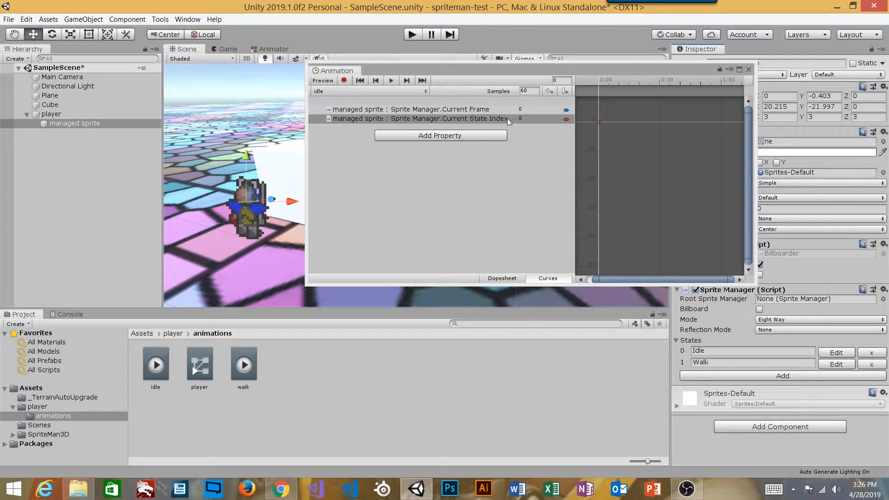
pyautogui.click(349, 122)
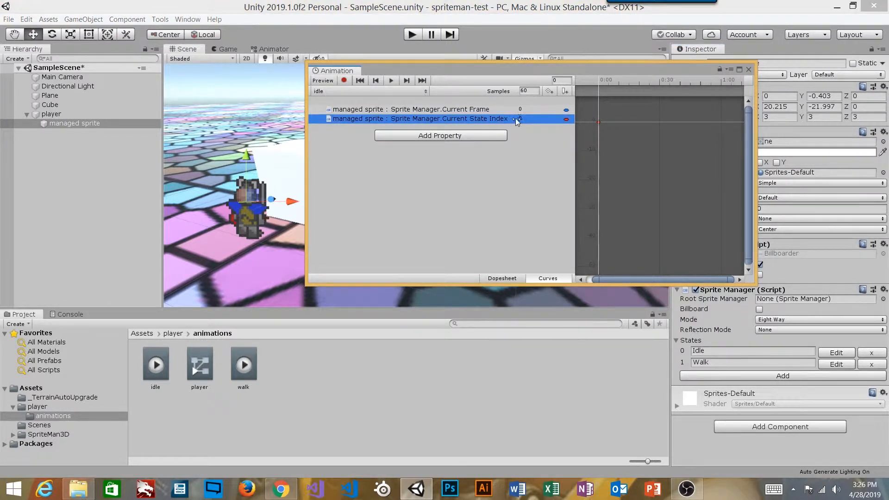
pyautogui.rightClick(600, 122)
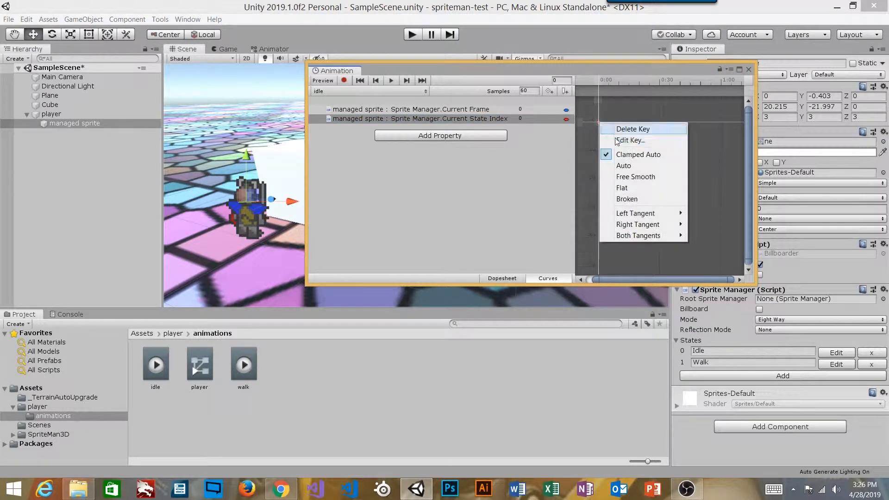
pyautogui.click(618, 140)
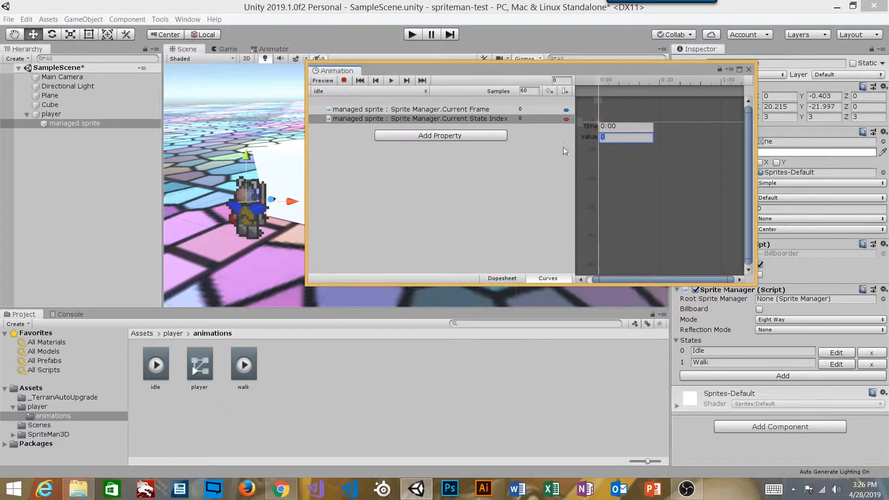
pyautogui.press('Escape')
# Open the Idle state in the State Editor and examine the frame assigned to its N direction
pyautogui.click(460, 109)
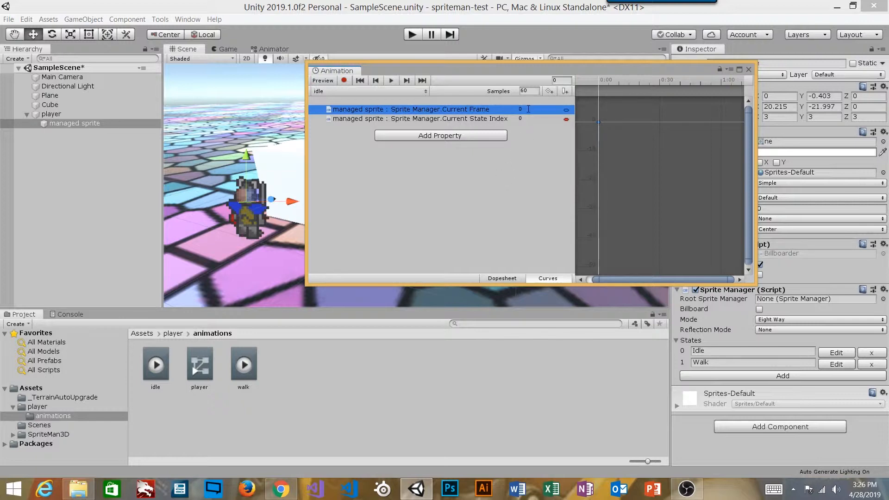
pyautogui.click(846, 353)
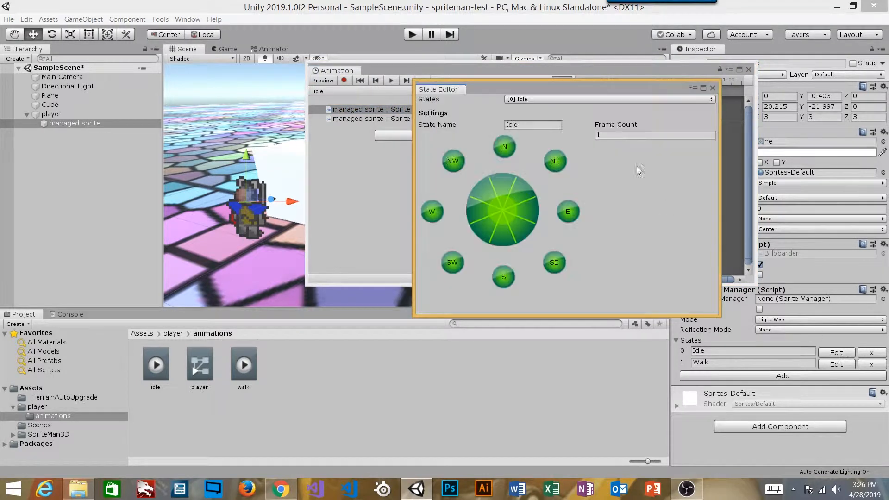
pyautogui.moveTo(589, 88); pyautogui.dragTo(403, 204)
pyautogui.click(319, 263)
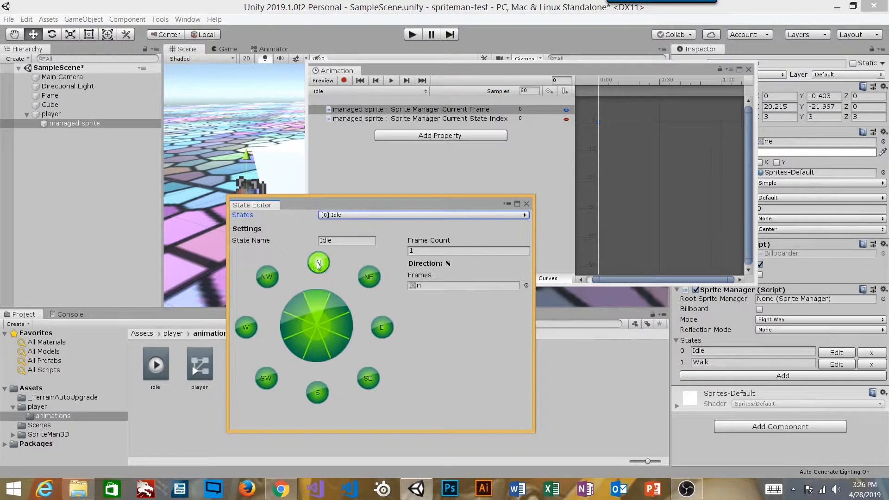
pyautogui.click(427, 284)
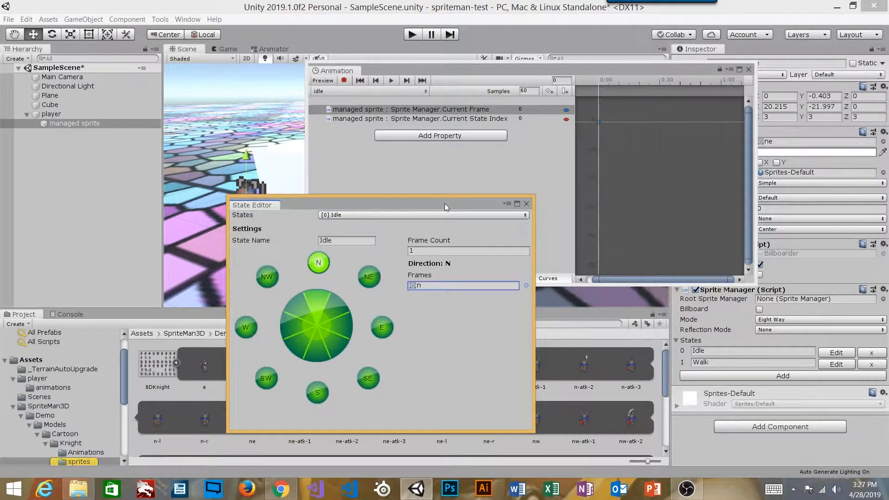
pyautogui.moveTo(444, 204); pyautogui.dragTo(440, 204)
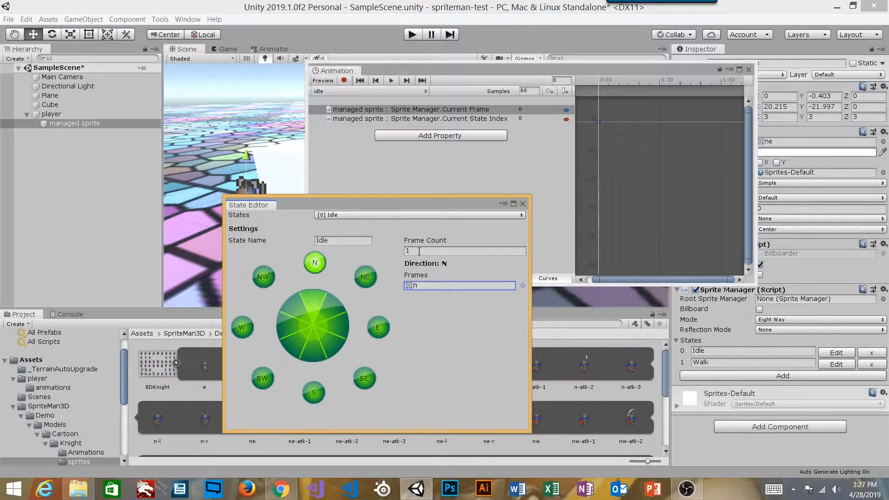
# Check the Current Frame value of the managed sprite in the idle clip
pyautogui.click(469, 110)
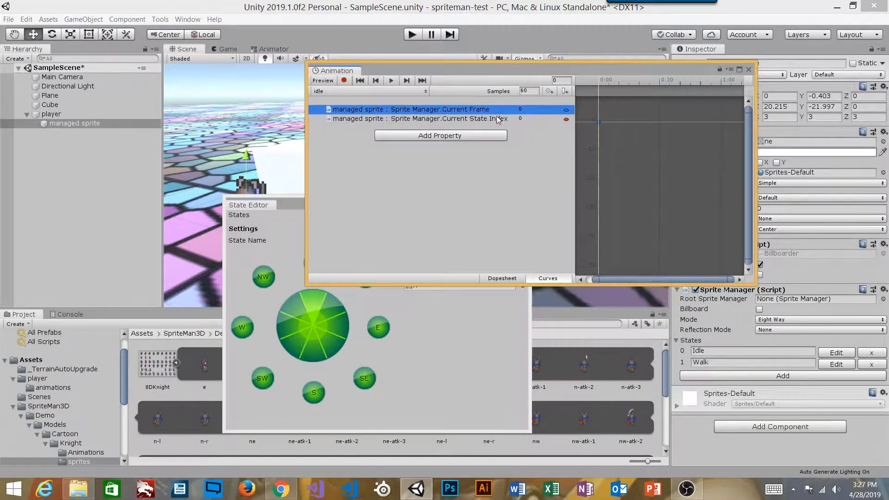
pyautogui.click(522, 110)
pyautogui.click(509, 111)
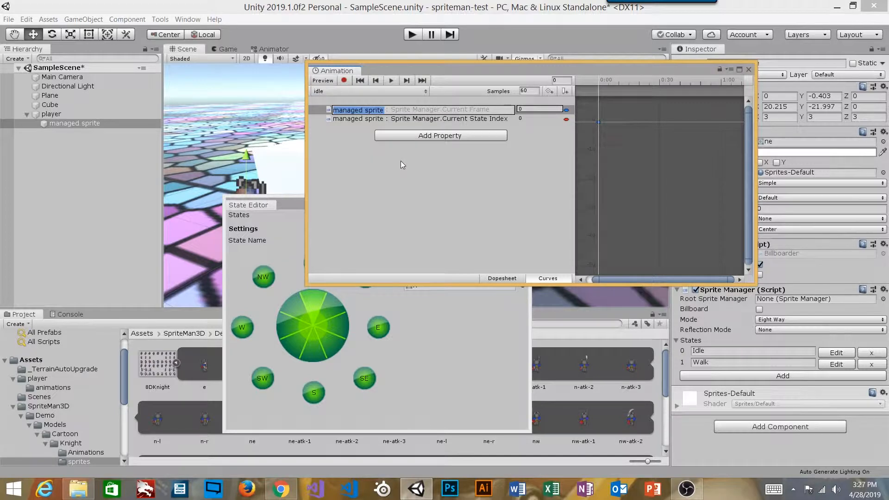
pyautogui.click(435, 182)
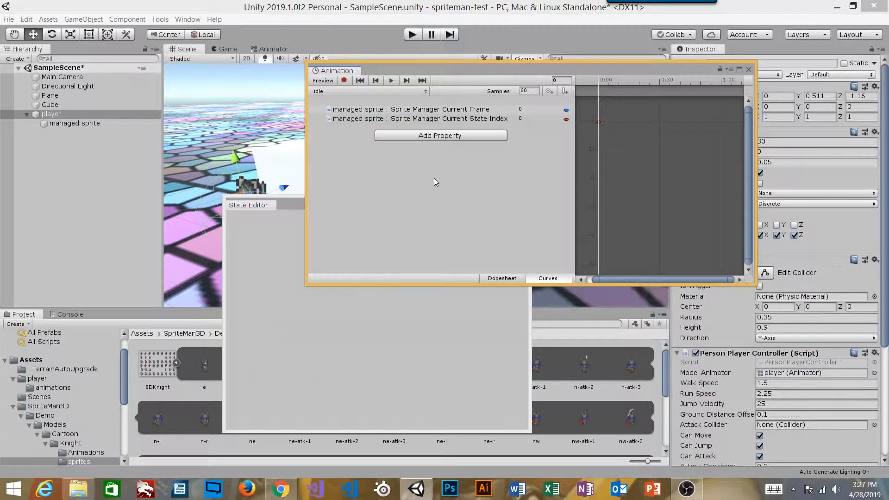
pyautogui.click(476, 111)
# Move the Animation and State Editor windows away from the player in the scene
pyautogui.moveTo(456, 71); pyautogui.dragTo(536, 50)
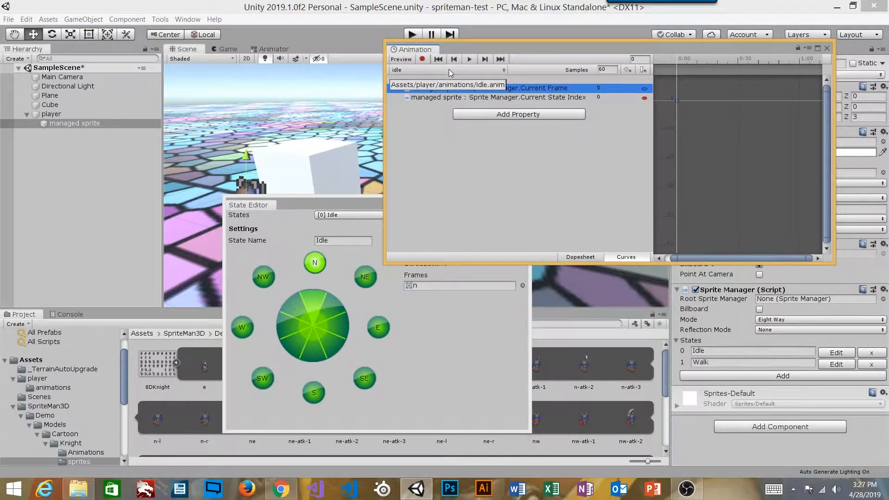
pyautogui.click(447, 157)
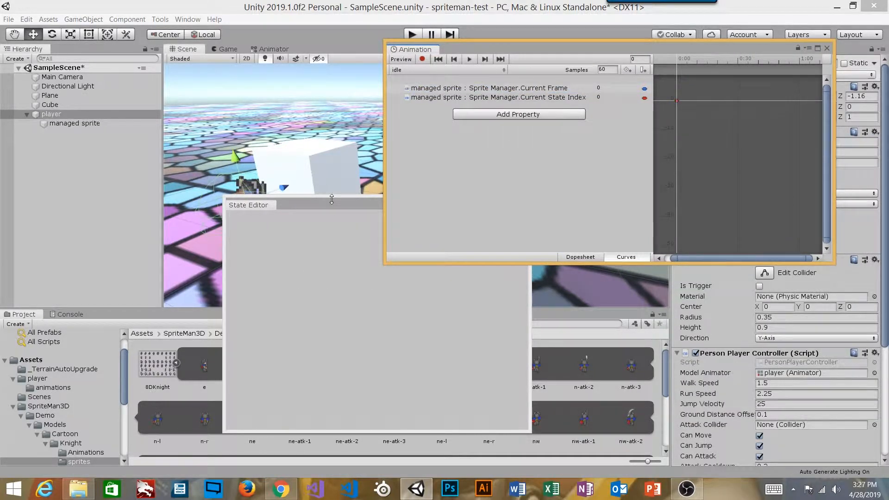
pyautogui.moveTo(333, 204); pyautogui.dragTo(515, 202)
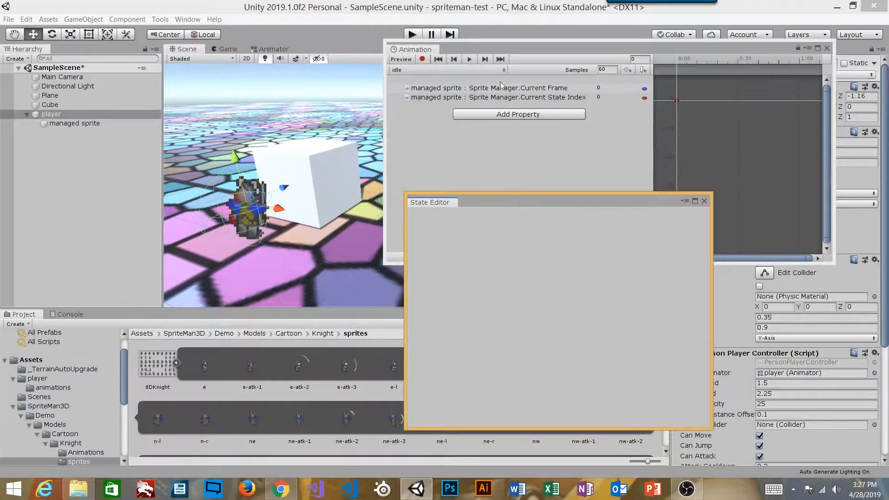
# Preview the idle clip while viewing the player's sprite from several angles, and stop the playback
pyautogui.click(468, 59)
pyautogui.keyDown('alt'); pyautogui.moveTo(330, 165); pyautogui.dragTo(361, 160); pyautogui.keyUp('alt')
pyautogui.keyDown('alt'); pyautogui.moveTo(361, 160); pyautogui.dragTo(314, 177, button='right'); pyautogui.keyUp('alt')
pyautogui.moveTo(273, 159); pyautogui.dragTo(346, 153, button='middle')
pyautogui.keyDown('alt'); pyautogui.moveTo(346, 153); pyautogui.dragTo(364, 164); pyautogui.keyUp('alt')
pyautogui.moveTo(347, 167); pyautogui.dragTo(279, 168, button='middle')
pyautogui.keyDown('alt'); pyautogui.moveTo(279, 168); pyautogui.dragTo(301, 142); pyautogui.keyUp('alt')
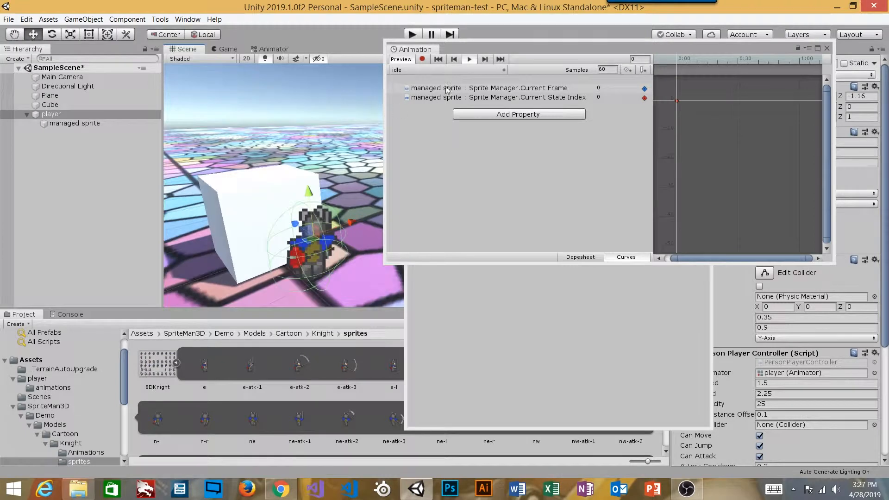
pyautogui.click(468, 59)
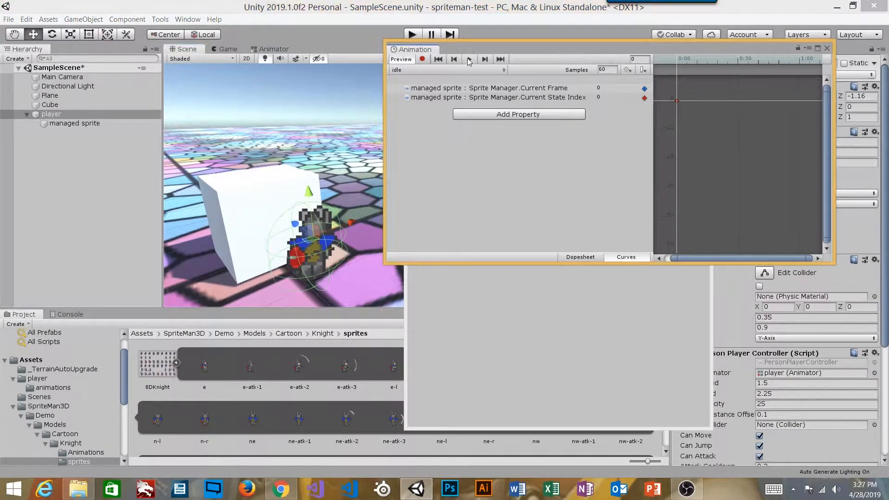
# Switch to the walk clip and add the managed sprite's Sprite Manager Current Frame property to it
pyautogui.click(409, 69)
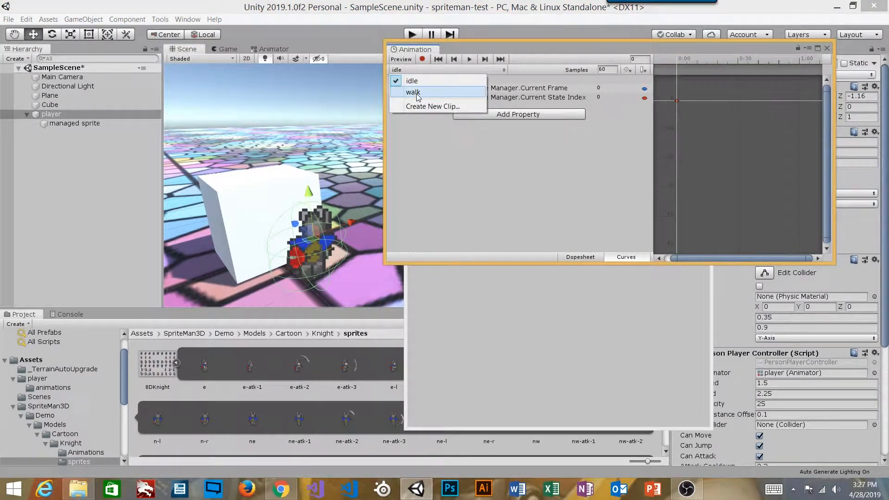
pyautogui.click(416, 92)
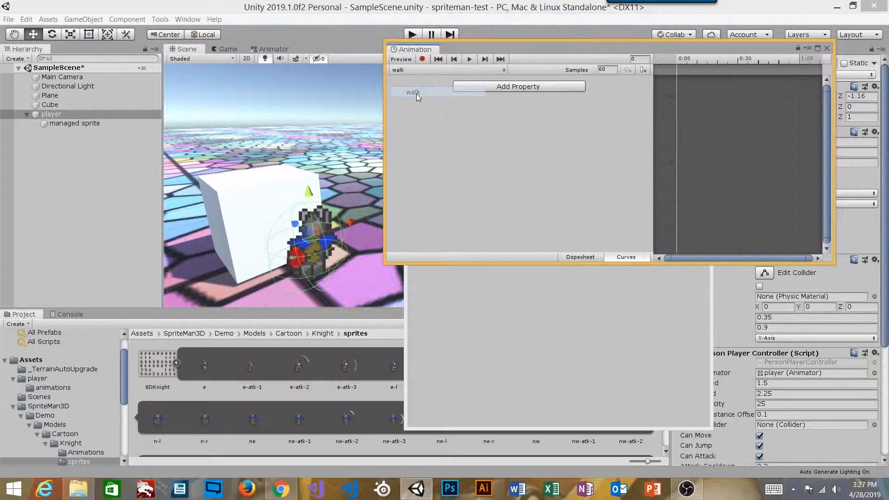
pyautogui.click(539, 87)
pyautogui.click(595, 123)
pyautogui.click(592, 123)
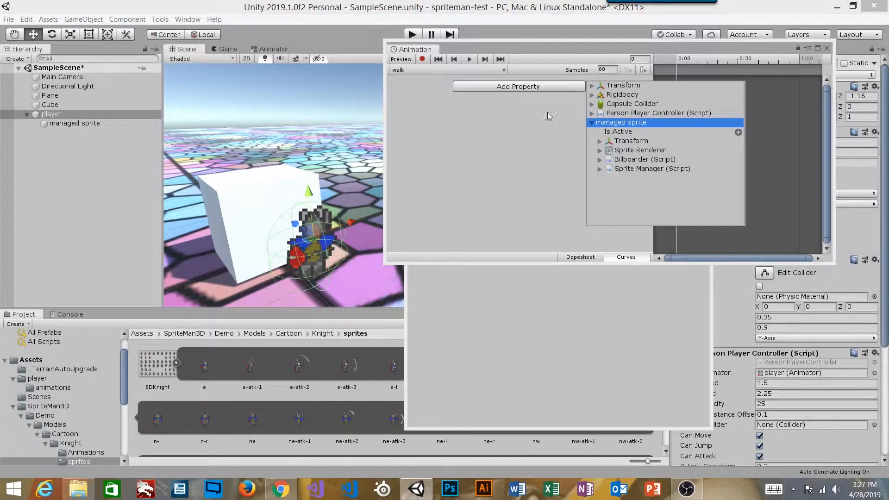
pyautogui.click(623, 171)
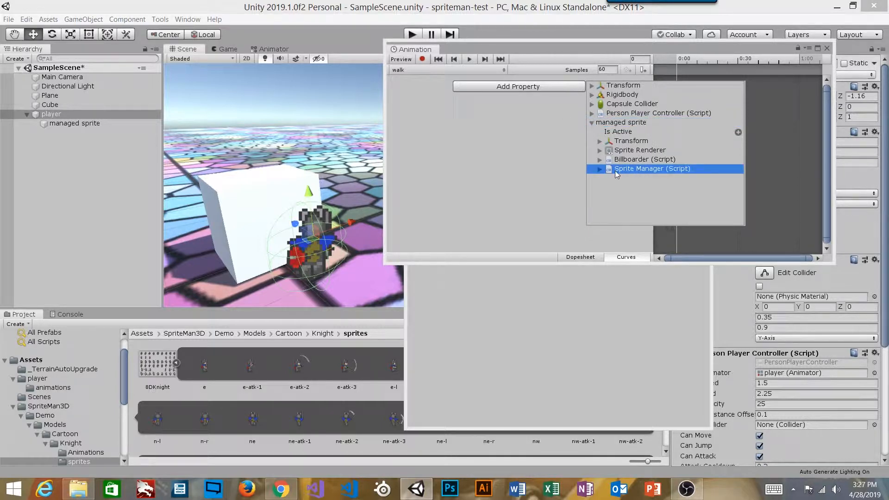
pyautogui.click(600, 169)
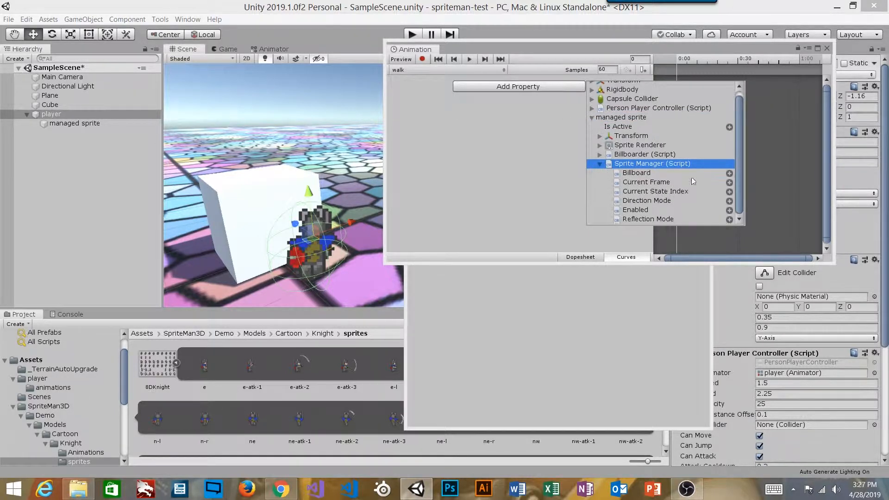
pyautogui.click(730, 183)
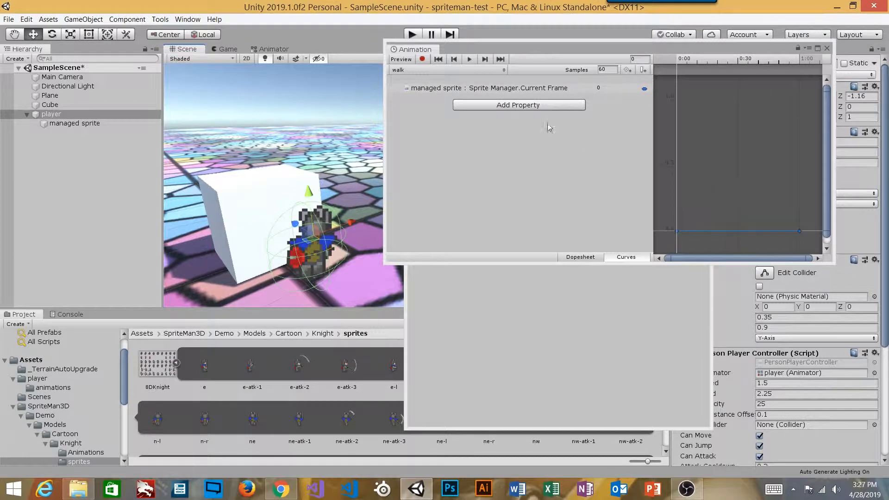
# Add the managed sprite's Sprite Manager Current State Index property to the walk clip
pyautogui.click(497, 108)
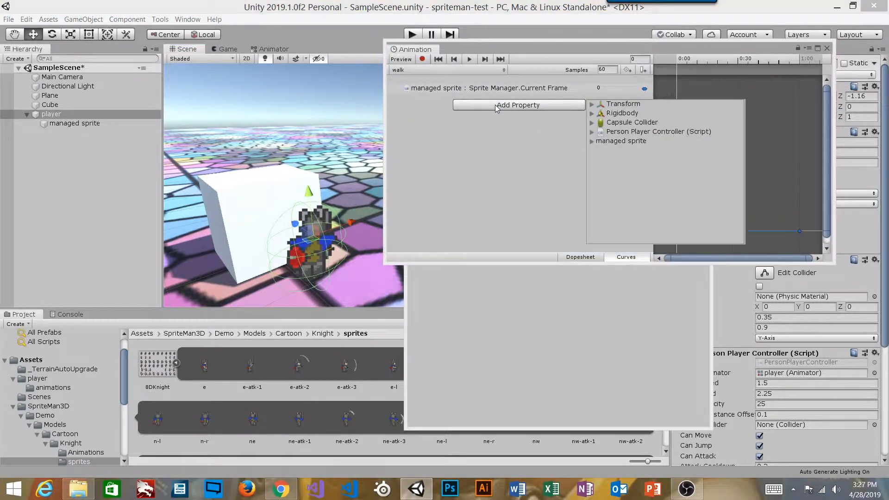
pyautogui.click(591, 141)
pyautogui.click(602, 189)
pyautogui.click(600, 187)
pyautogui.click(692, 207)
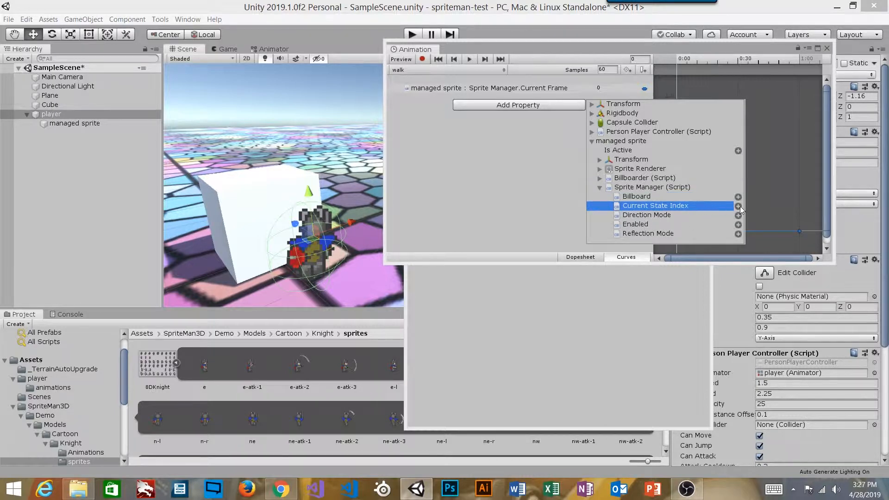
pyautogui.click(738, 206)
# Show the walk clip's Current State Index curve and arrange both floating windows so the Sprite Manager's state list stays visible
pyautogui.click(546, 98)
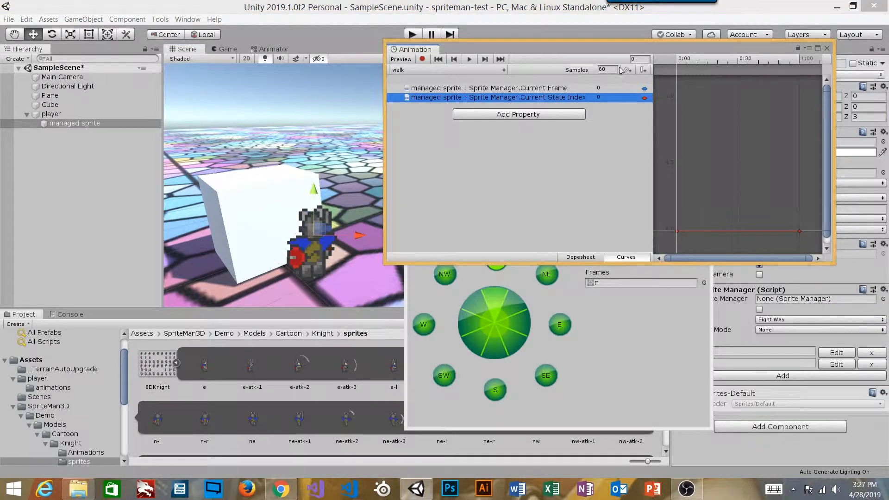
pyautogui.moveTo(620, 50); pyautogui.dragTo(481, 38)
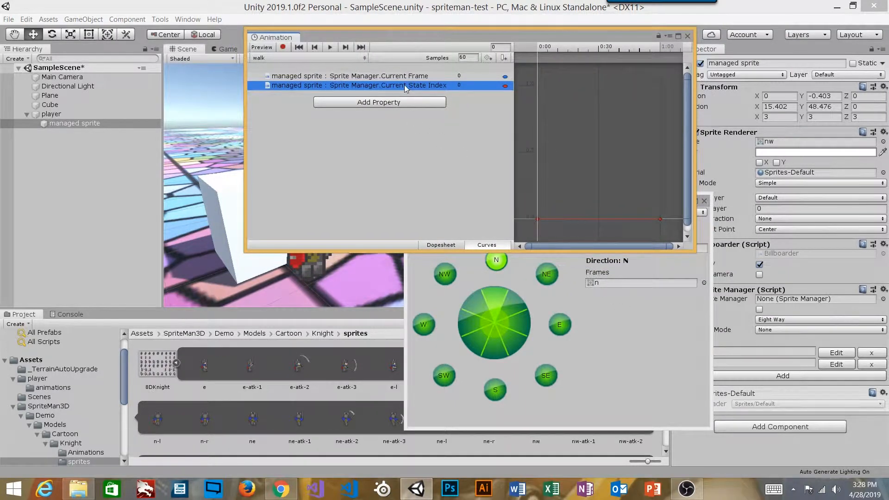
pyautogui.click(651, 343)
pyautogui.moveTo(639, 201); pyautogui.dragTo(490, 216)
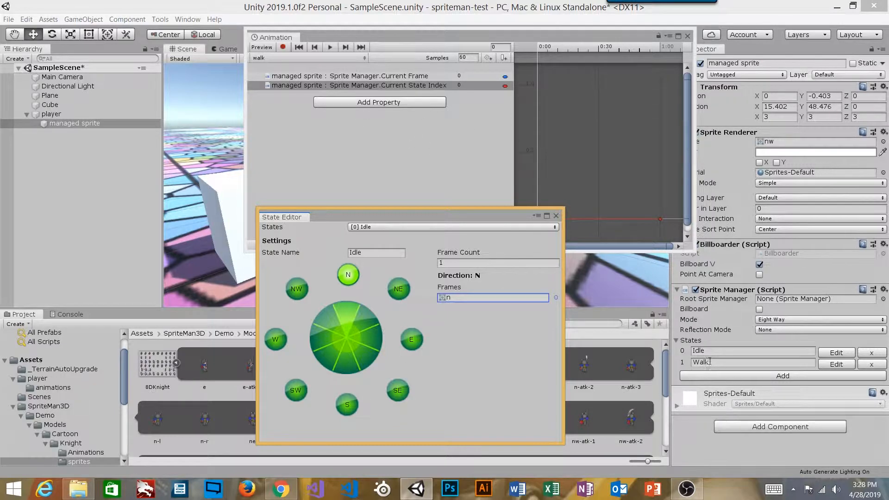
# Set all keys of the walk clip's Current State Index curve to 1
pyautogui.click(411, 86)
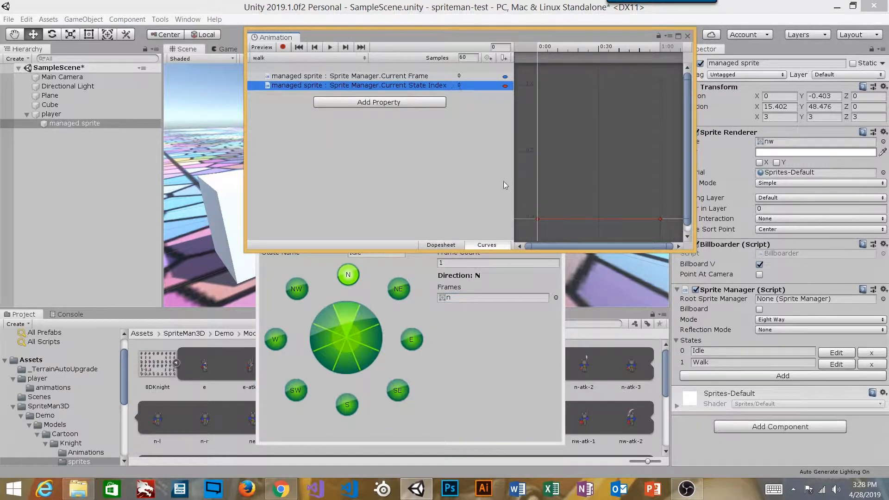
pyautogui.moveTo(668, 226); pyautogui.dragTo(533, 206)
pyautogui.rightClick(537, 218)
pyautogui.click(557, 238)
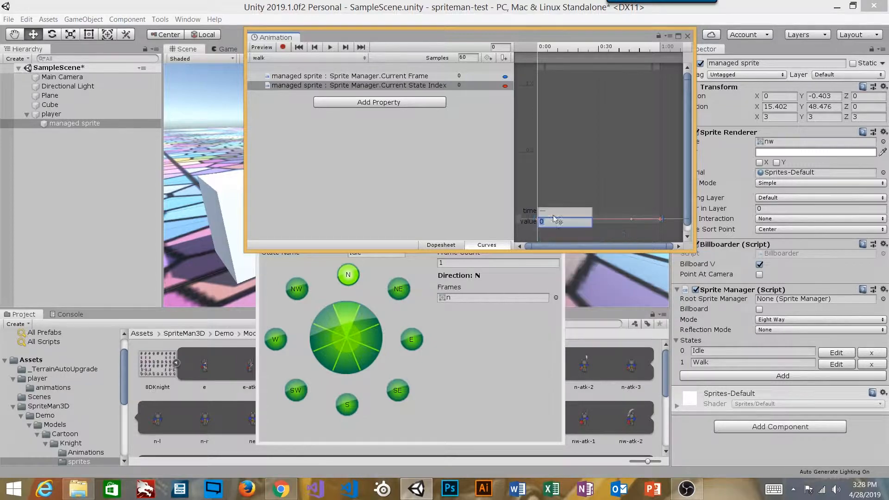
pyautogui.write('1')
pyautogui.press('Return')
pyautogui.click(446, 191)
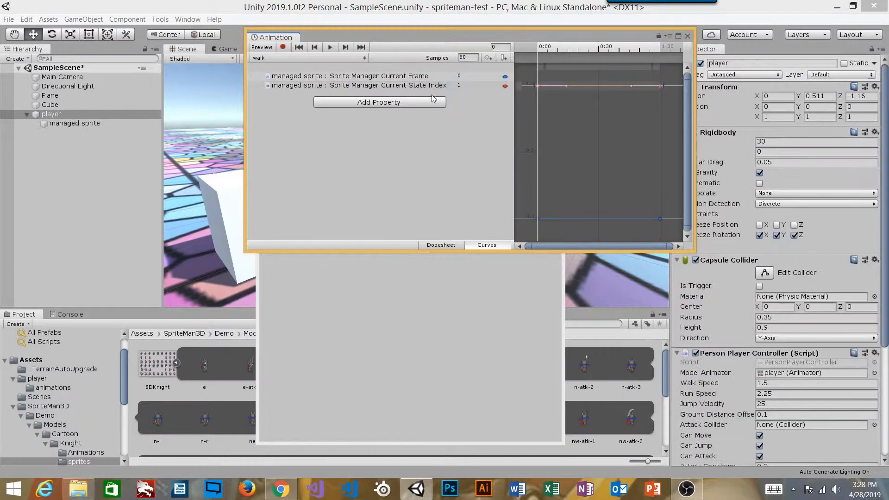
# Switch the State Editor to the Walk state and close the Animation window to clear the scene view
pyautogui.click(393, 85)
pyautogui.click(399, 76)
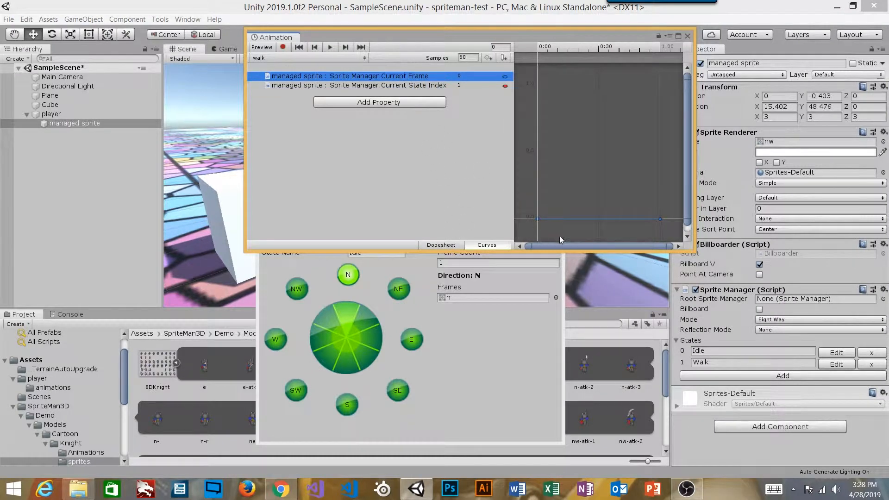
pyautogui.click(505, 343)
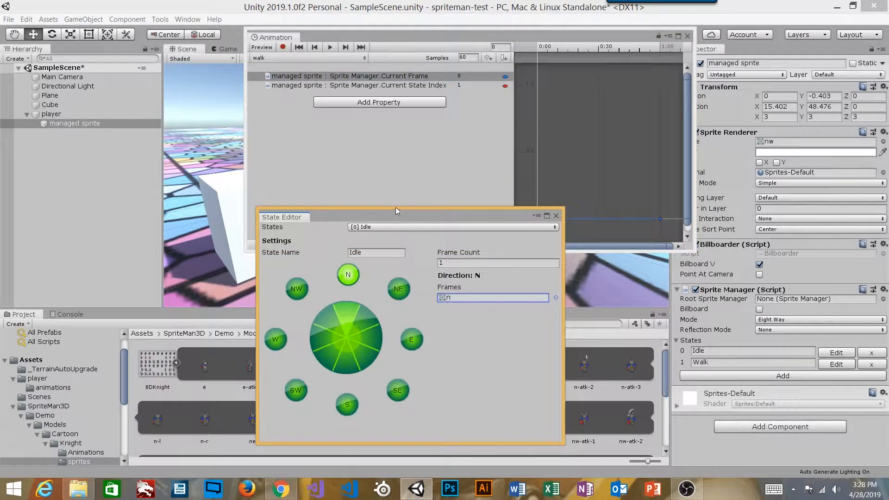
pyautogui.moveTo(397, 216); pyautogui.dragTo(441, 191)
pyautogui.click(430, 204)
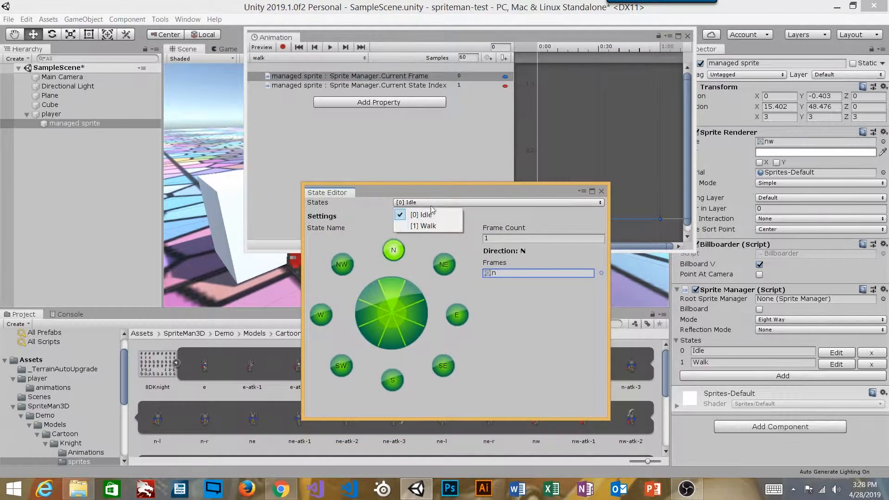
pyautogui.click(434, 226)
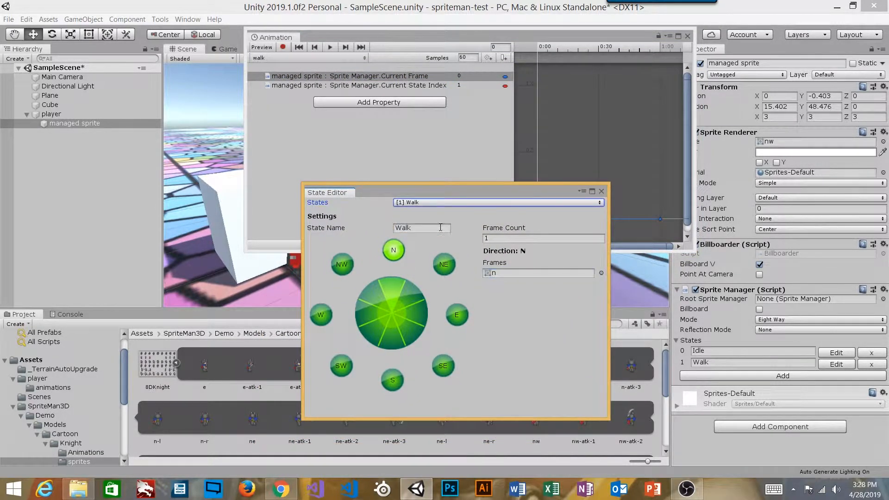
pyautogui.moveTo(463, 196); pyautogui.dragTo(526, 91)
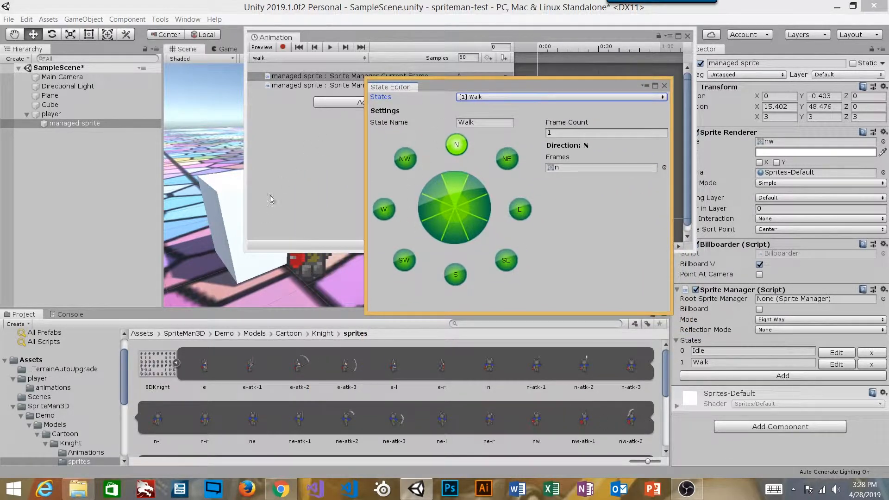
pyautogui.click(495, 43)
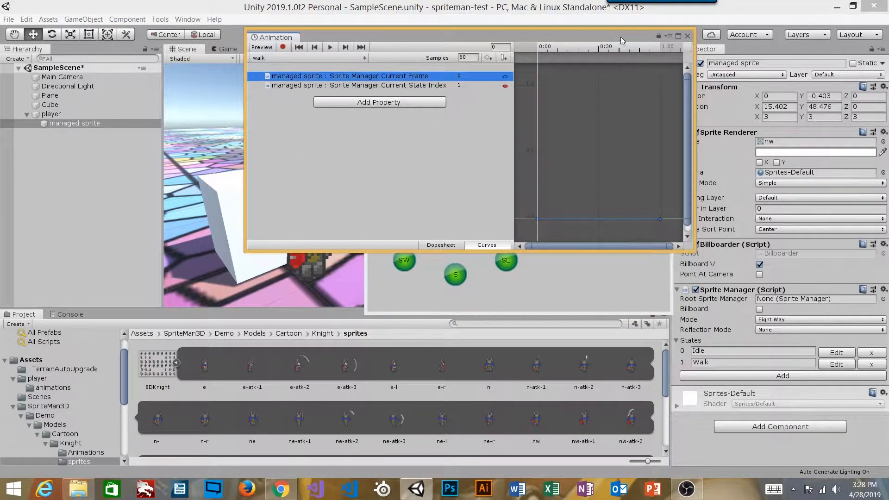
pyautogui.click(687, 36)
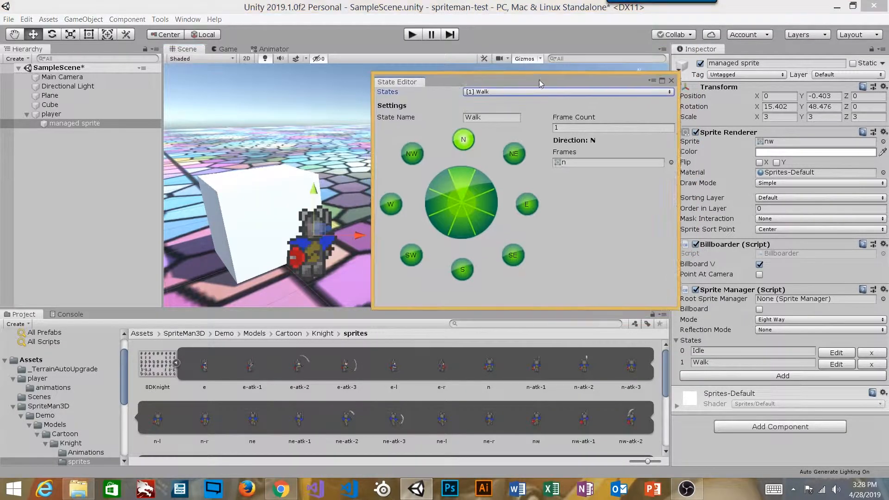
pyautogui.moveTo(540, 83); pyautogui.dragTo(560, 63)
# Compare the knight's n, n-l and n-r sprites in the preview with the player seen from behind
pyautogui.keyDown('alt'); pyautogui.moveTo(354, 174); pyautogui.dragTo(282, 240); pyautogui.keyUp('alt')
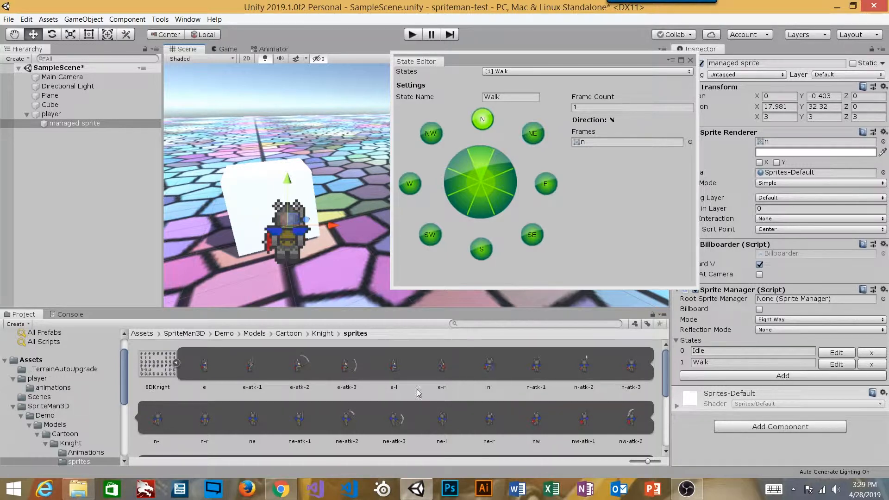
pyautogui.click(491, 364)
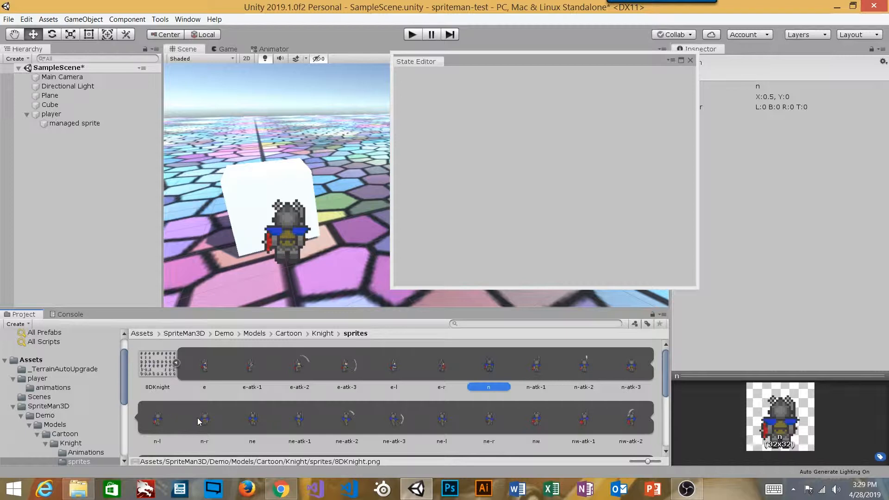
pyautogui.click(156, 420)
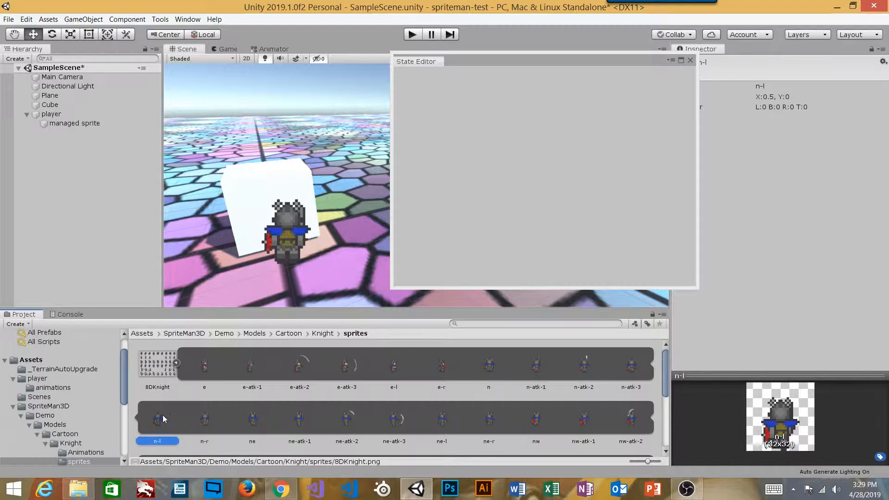
pyautogui.click(203, 419)
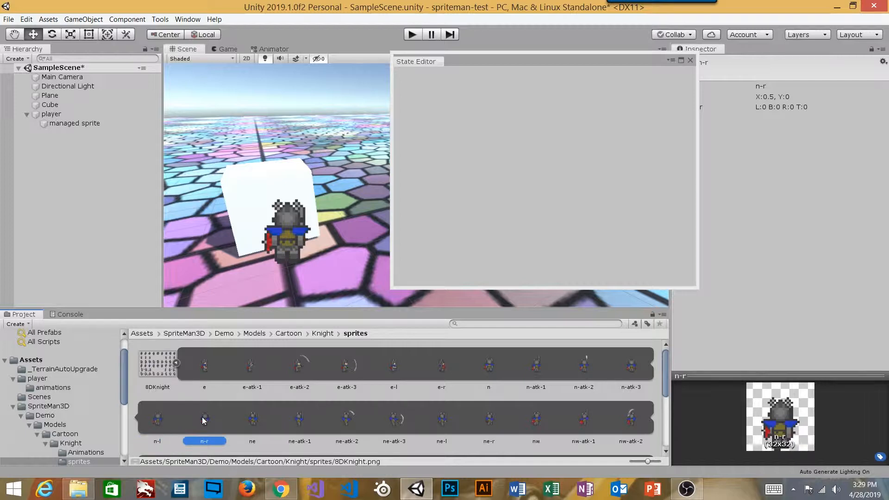
pyautogui.click(493, 366)
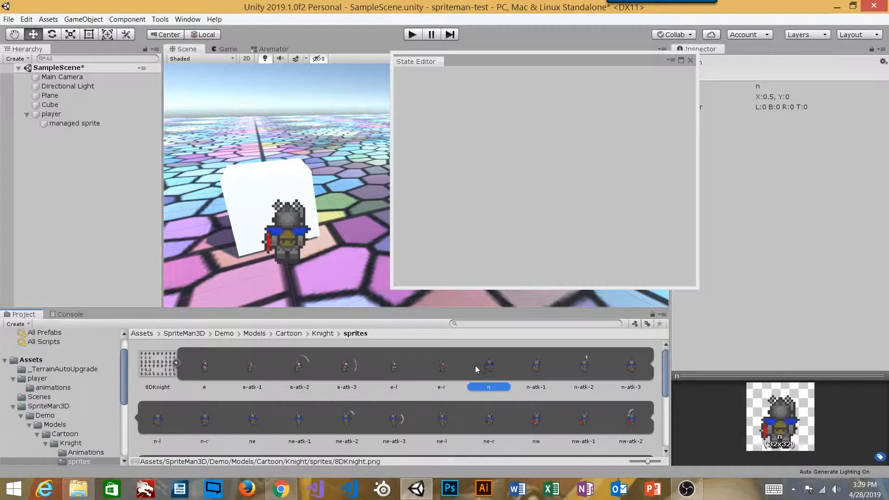
# Reselect the managed sprite and set the Walk state's frame count to 4
pyautogui.click(68, 124)
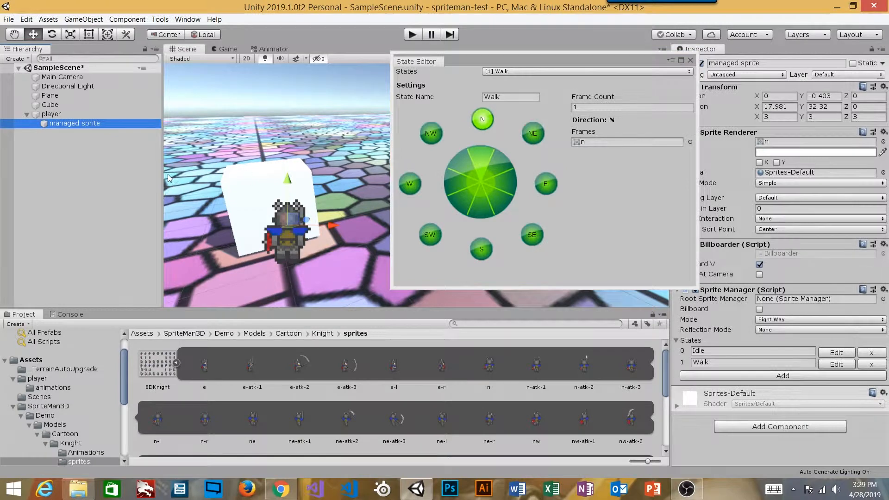
pyautogui.click(597, 108)
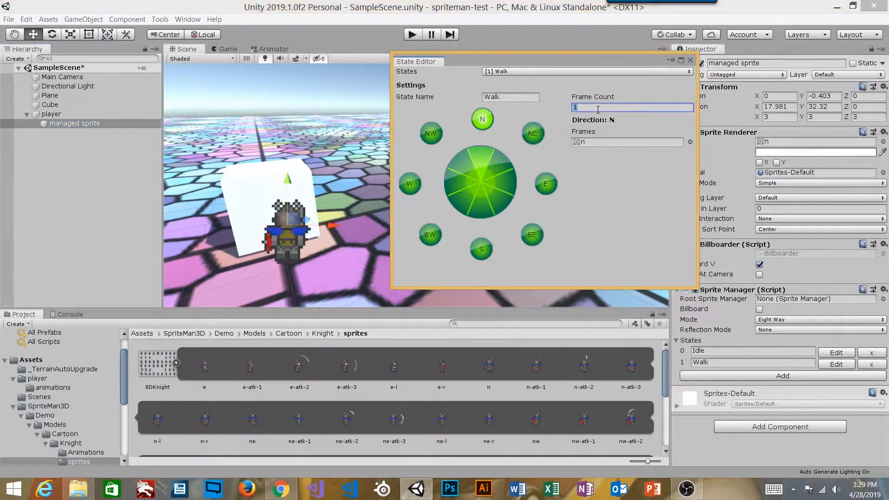
pyautogui.write('4')
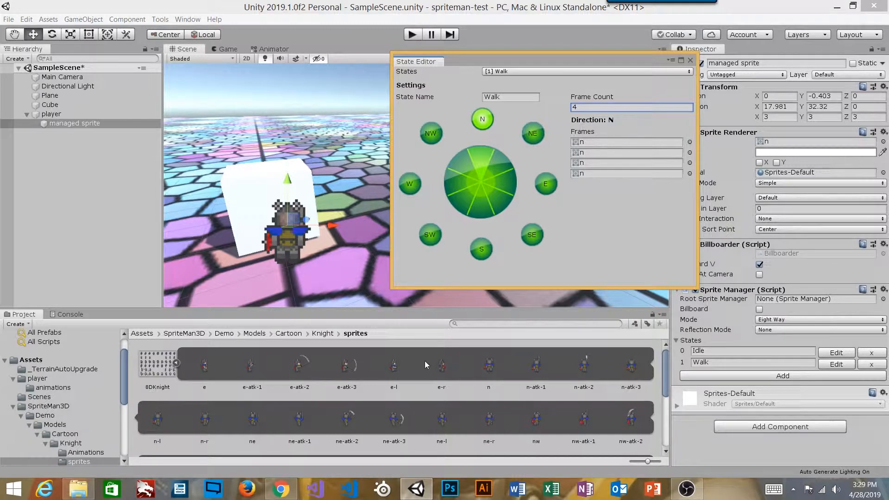
# Fill the Walk state's four north-direction frames with the sprites n, n-r, n and n-l, in that order
pyautogui.moveTo(489, 367); pyautogui.dragTo(589, 144)
pyautogui.moveTo(576, 64); pyautogui.dragTo(574, 87)
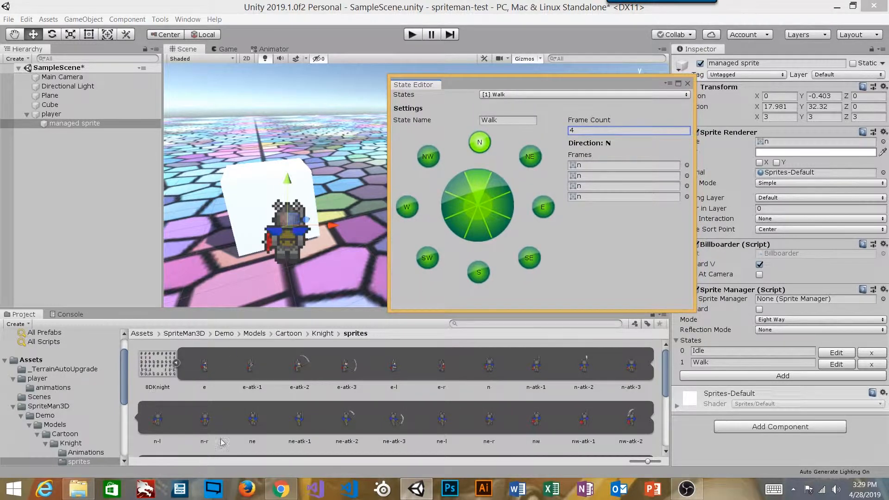
pyautogui.moveTo(206, 425); pyautogui.dragTo(589, 177)
pyautogui.click(584, 188)
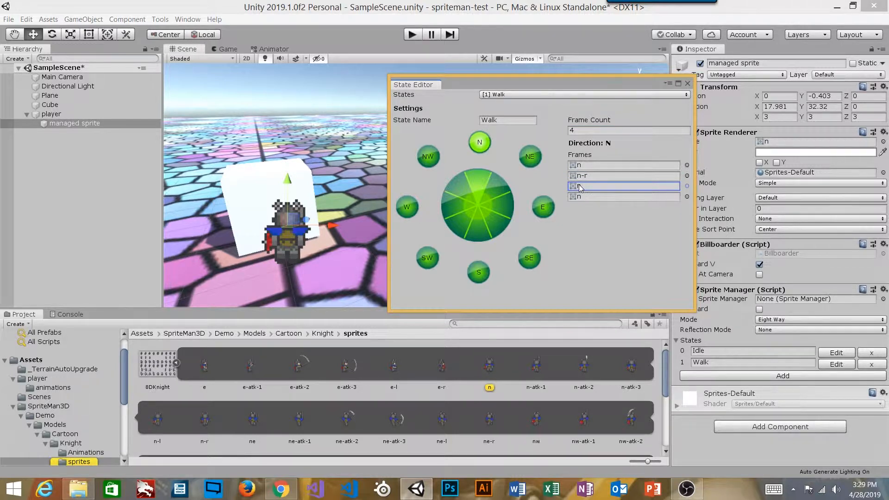
pyautogui.moveTo(156, 424); pyautogui.dragTo(585, 197)
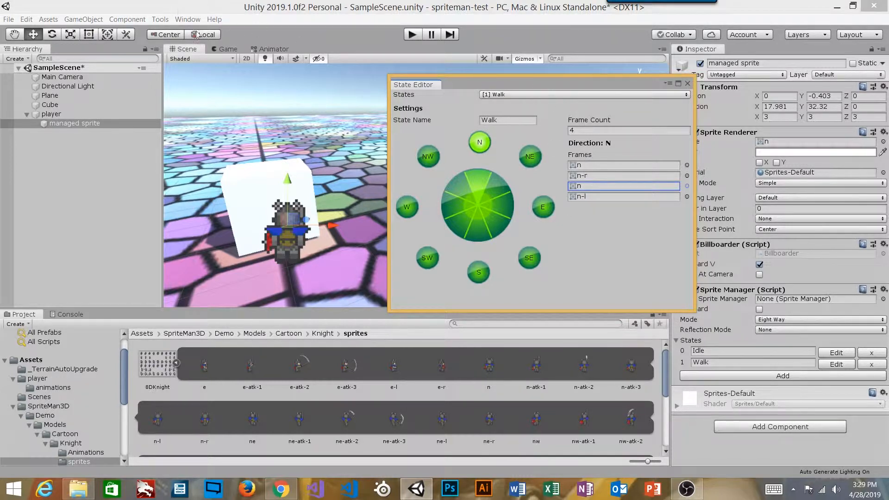
pyautogui.moveTo(571, 82); pyautogui.dragTo(571, 76)
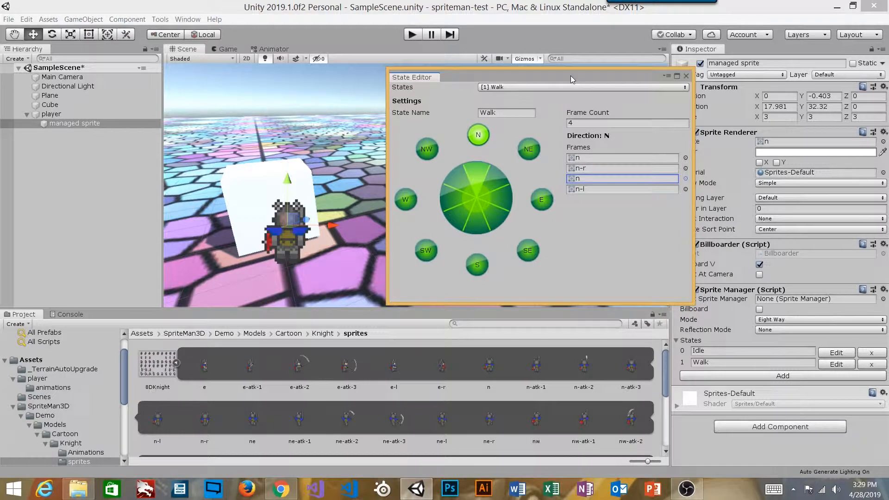
# Reopen the Animation window, place it below the State Editor's frame list and switch it to the walk clip
pyautogui.keyDown('alt'); pyautogui.moveTo(352, 190); pyautogui.dragTo(259, 120); pyautogui.keyUp('alt')
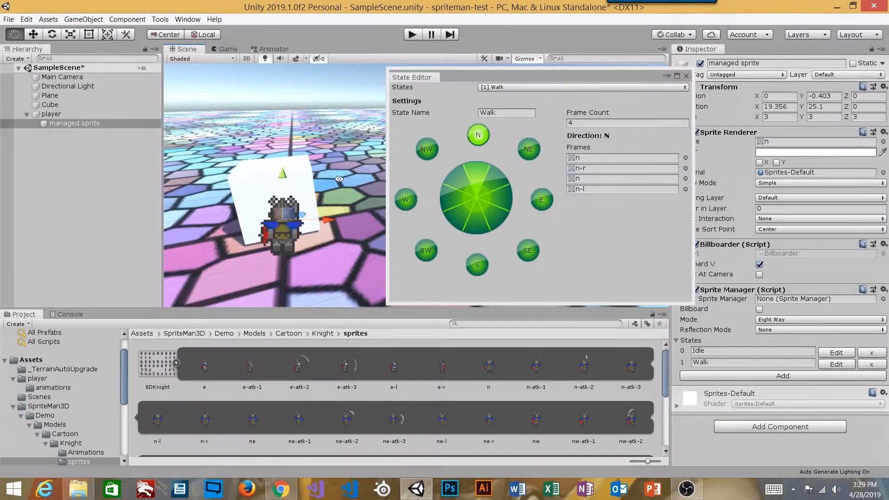
pyautogui.click(187, 19)
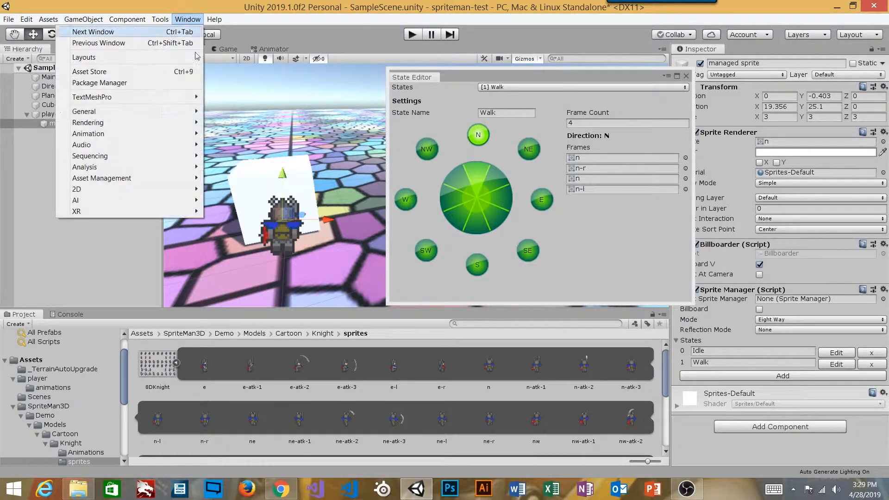
pyautogui.moveTo(128, 138)
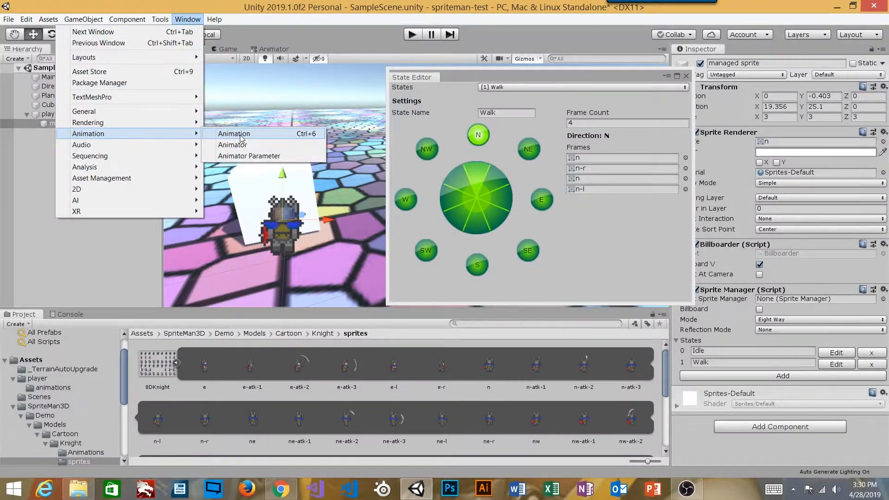
pyautogui.click(240, 136)
pyautogui.moveTo(463, 37); pyautogui.dragTo(434, 230)
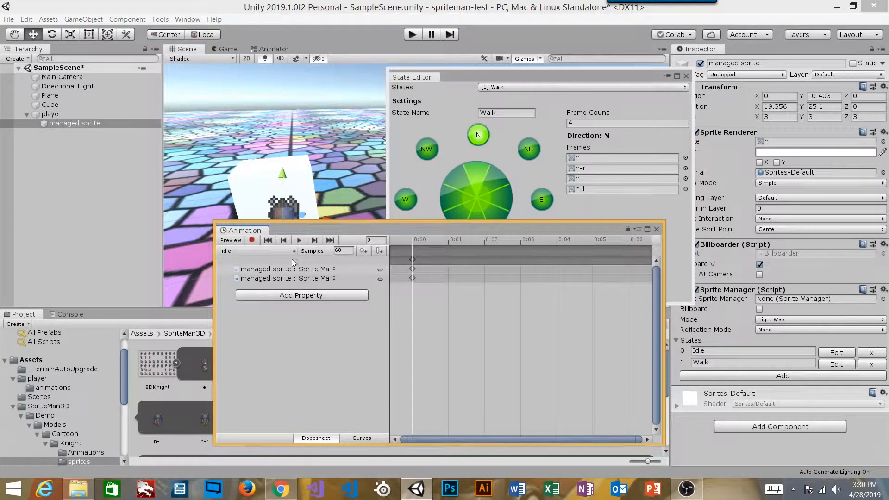
pyautogui.click(263, 254)
pyautogui.click(269, 272)
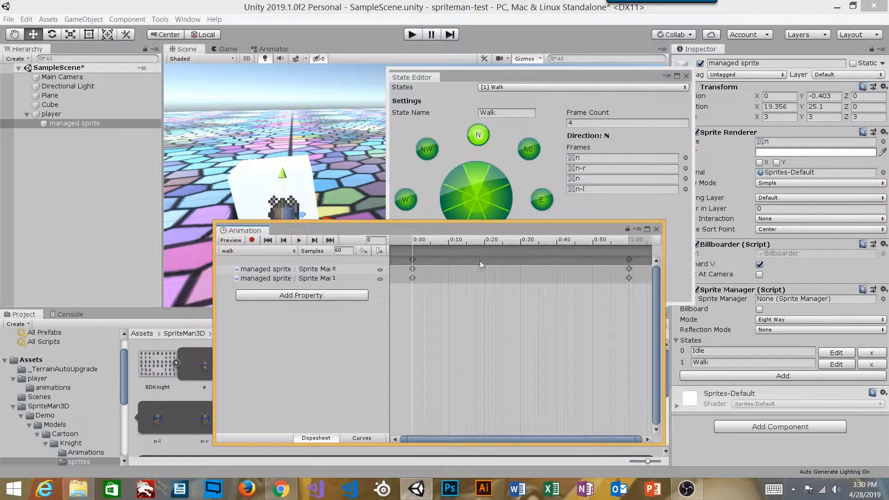
# Set the walk clip's sample rate to 4
pyautogui.click(346, 250)
pyautogui.write('4')
pyautogui.press('Return')
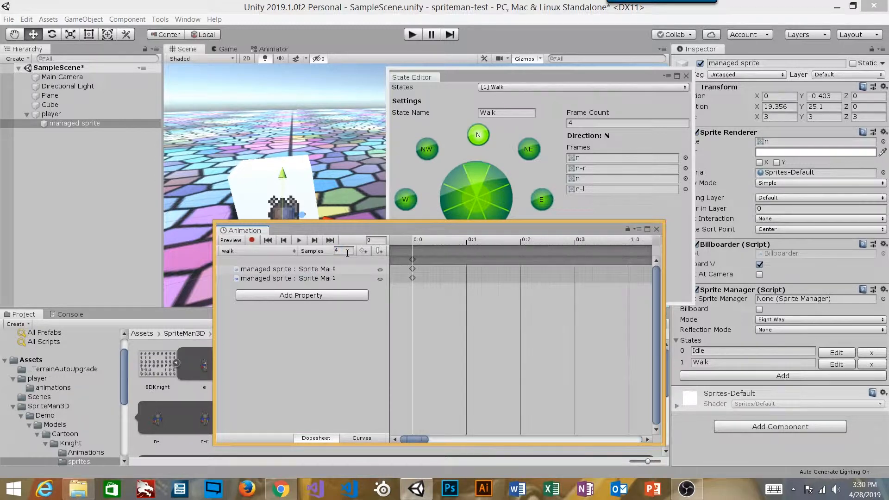
# Move the walk clip's end keys for both Sprite Manager properties to 1:0 on the timeline
pyautogui.scroll(-6, 515, 318)
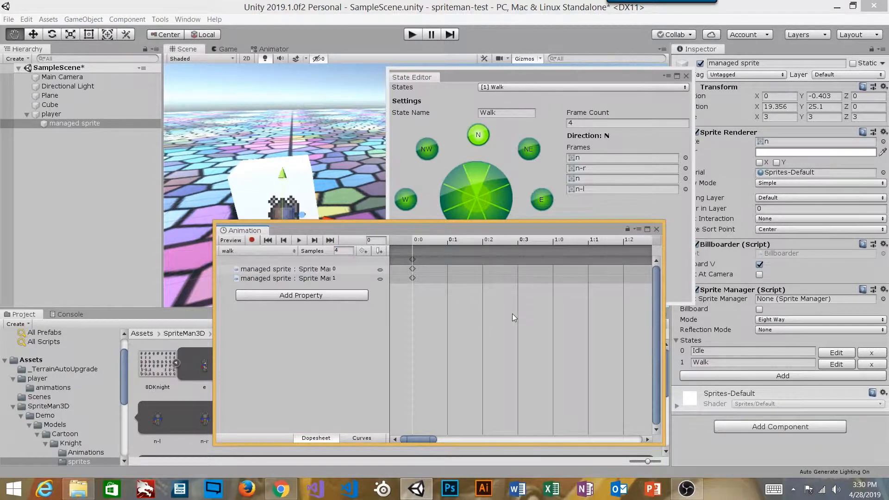
pyautogui.scroll(-8, 519, 310)
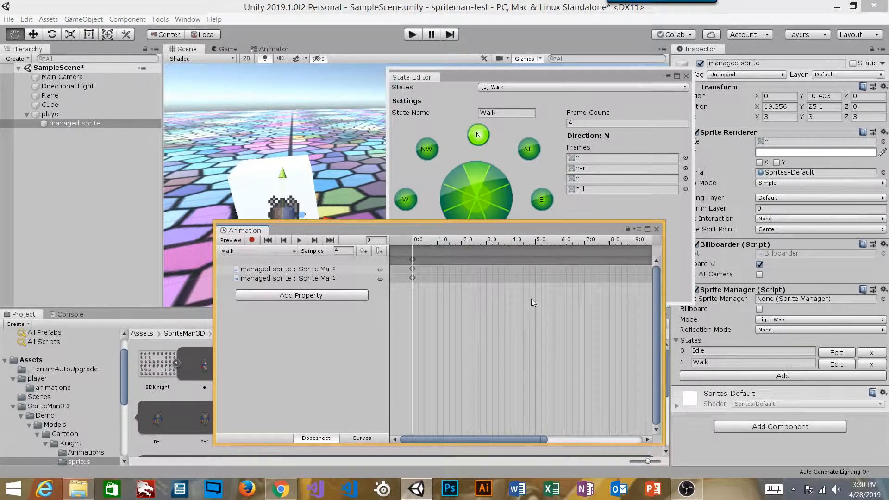
pyautogui.scroll(-1, 557, 298)
pyautogui.moveTo(616, 304); pyautogui.dragTo(406, 261)
pyautogui.moveTo(446, 297); pyautogui.dragTo(390, 260)
pyautogui.press('f')
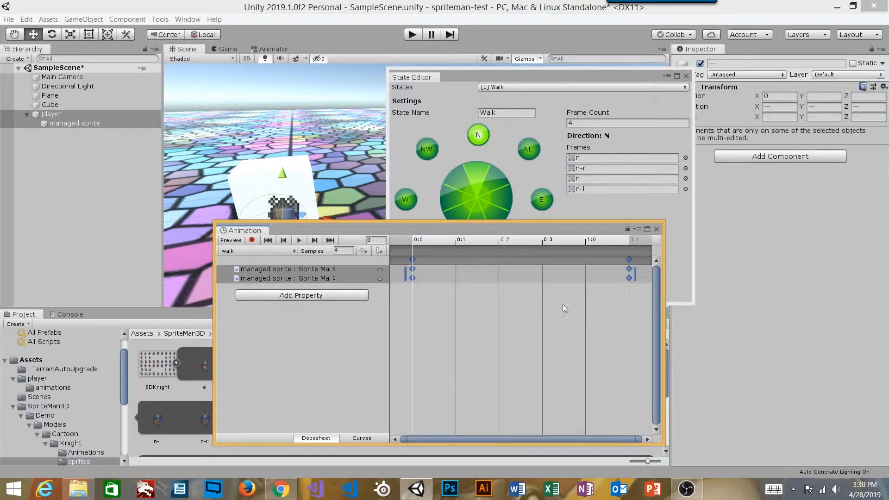
pyautogui.click(580, 305)
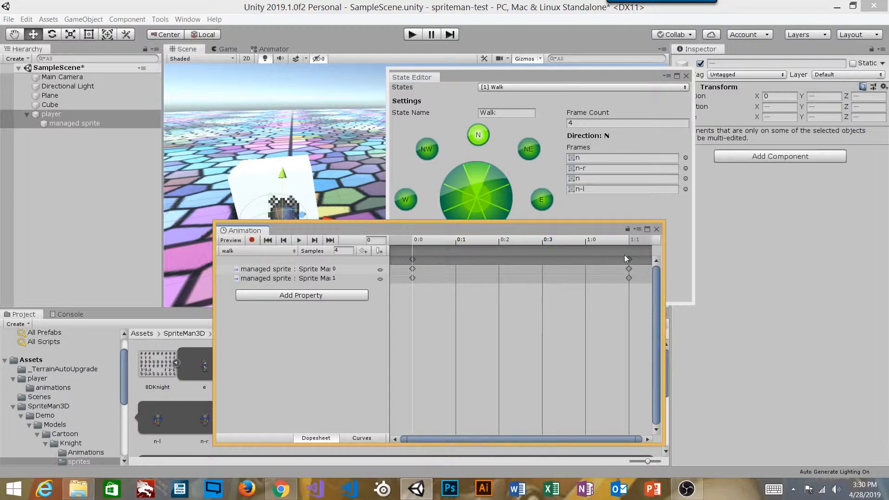
pyautogui.click(346, 251)
pyautogui.moveTo(642, 297); pyautogui.dragTo(583, 263)
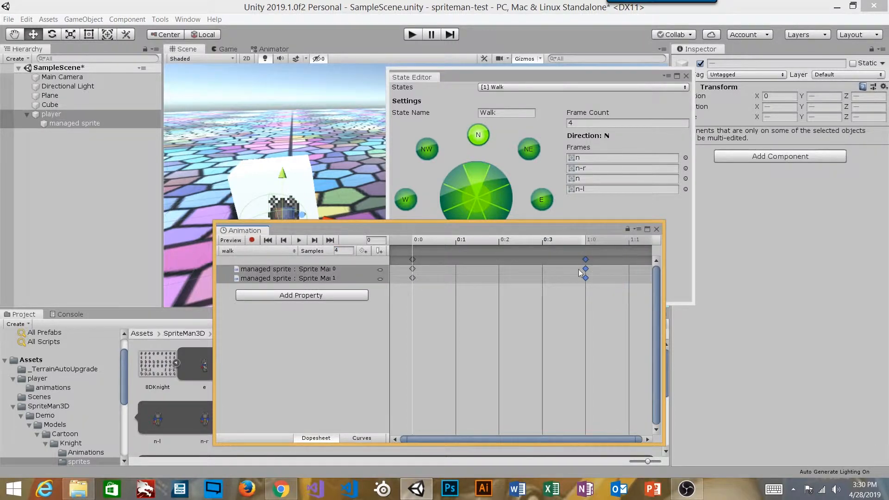
pyautogui.click(471, 309)
pyautogui.click(457, 262)
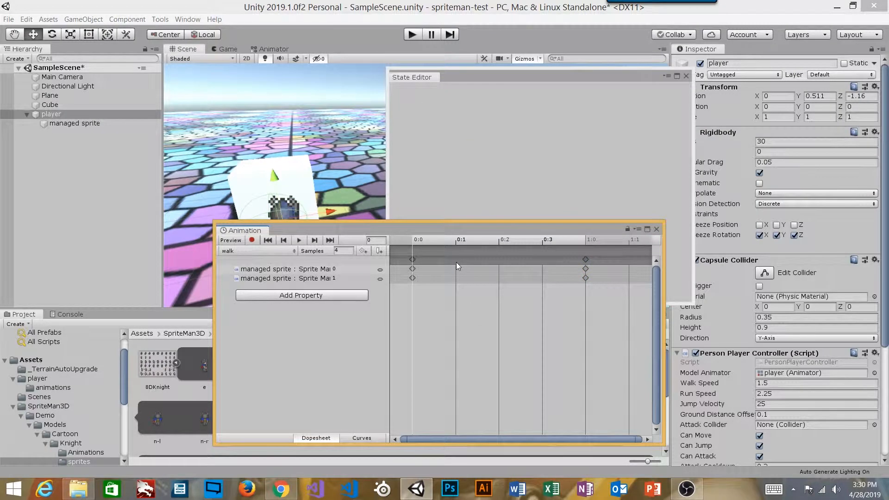
pyautogui.rightClick(457, 268)
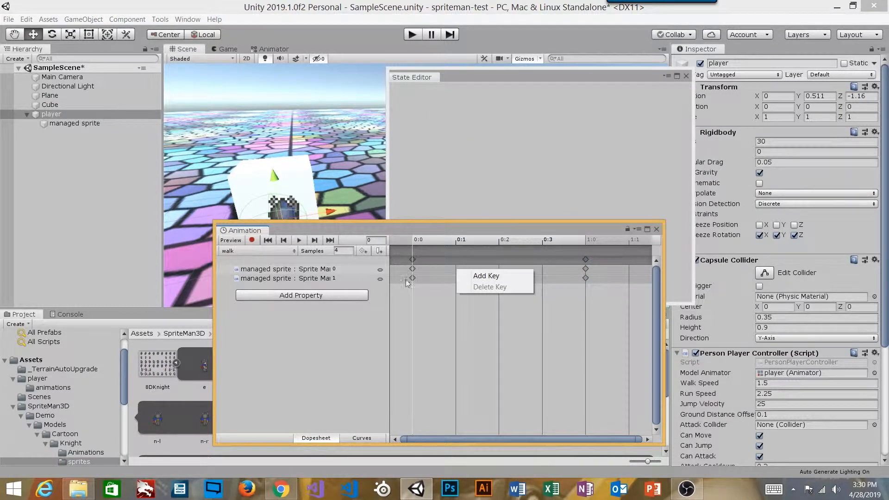
pyautogui.click(275, 269)
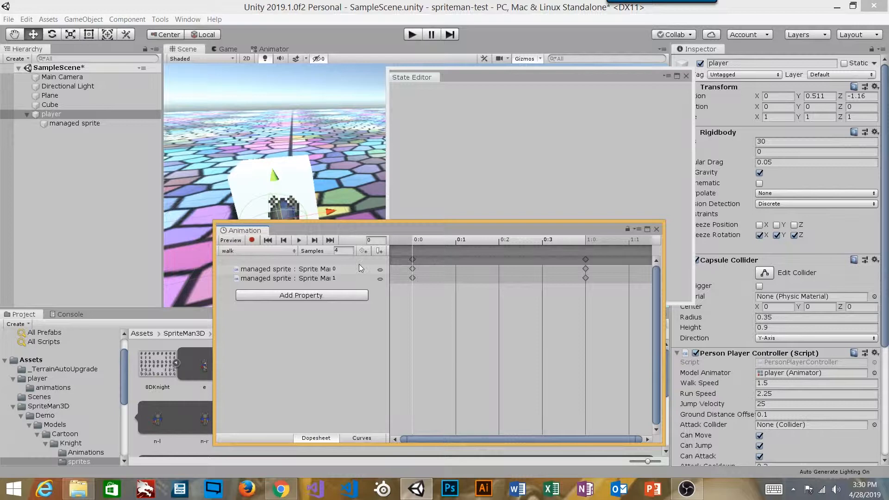
# Widen the Animation window's property list to show the full property names and select the managed sprite's Current Frame property
pyautogui.moveTo(388, 333); pyautogui.dragTo(471, 333)
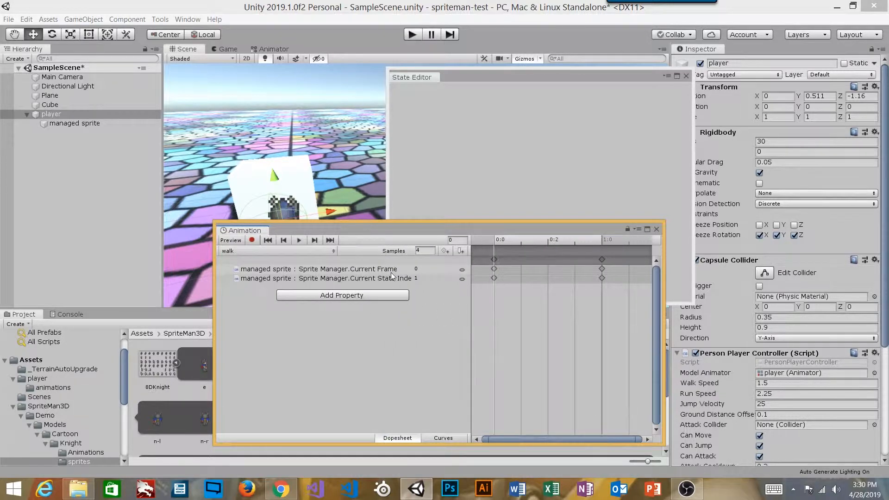
pyautogui.click(391, 271)
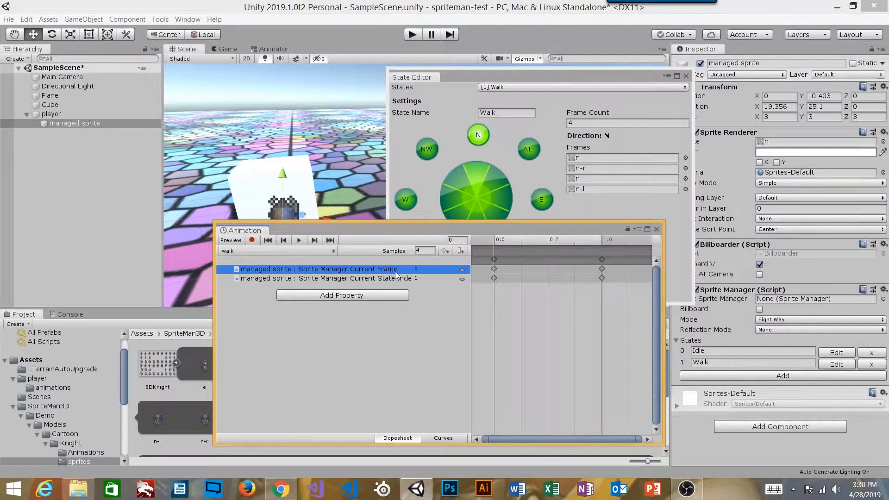
pyautogui.moveTo(399, 229)
pyautogui.mouseDown()
pyautogui.moveTo(399, 238)
pyautogui.moveTo(400, 229)
pyautogui.mouseUp()
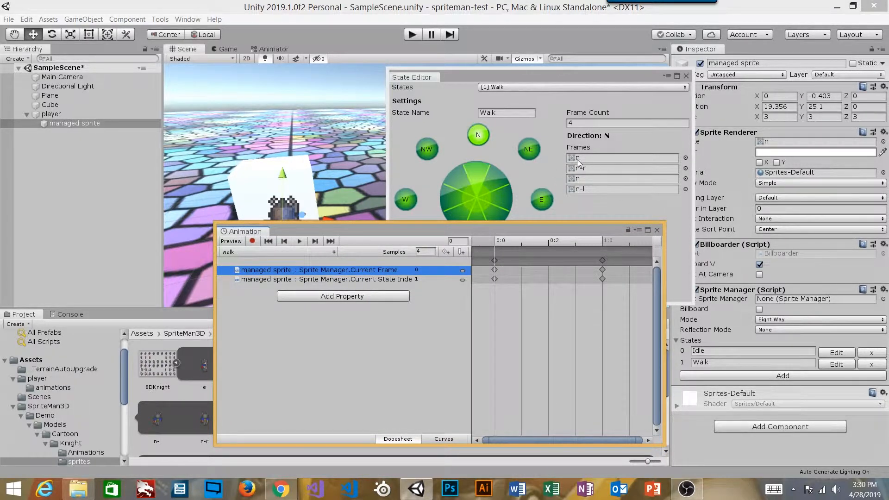
# Add keys to the walk clip's Current Frame property at 0:1, 0:2 and 0:3
pyautogui.click(520, 268)
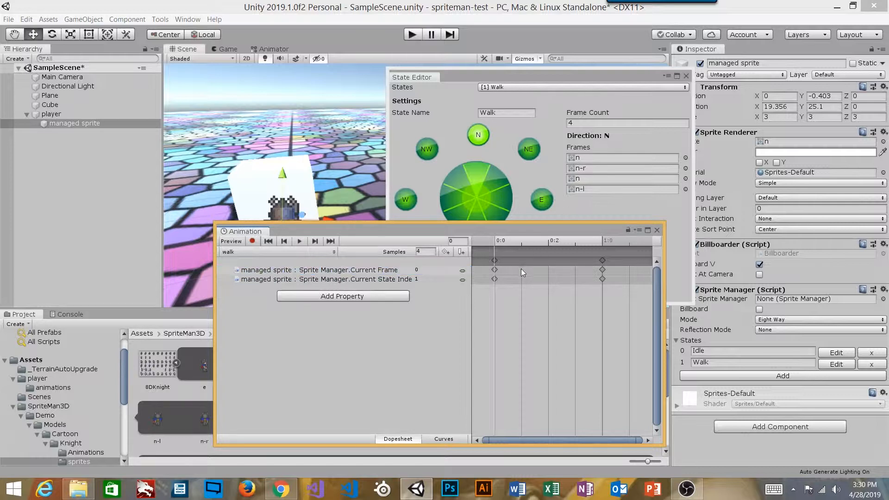
pyautogui.rightClick(521, 272)
pyautogui.click(525, 277)
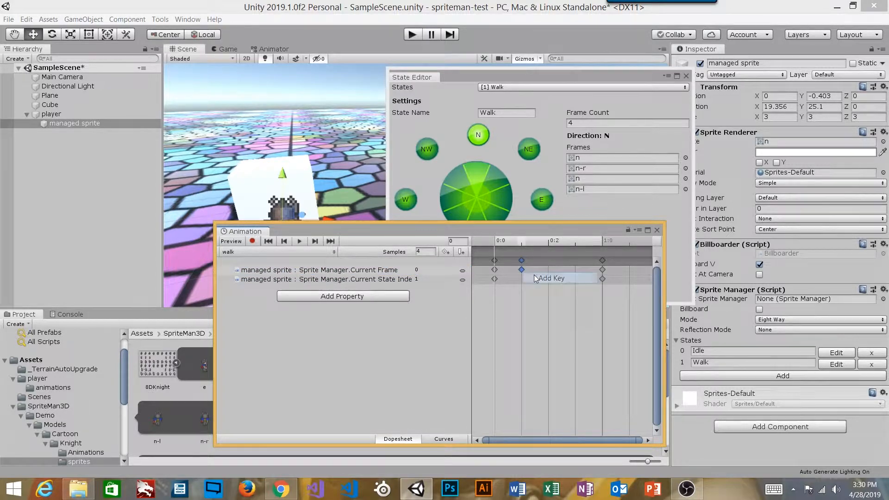
pyautogui.click(520, 269)
pyautogui.rightClick(549, 271)
pyautogui.click(561, 277)
pyautogui.rightClick(576, 269)
pyautogui.click(584, 276)
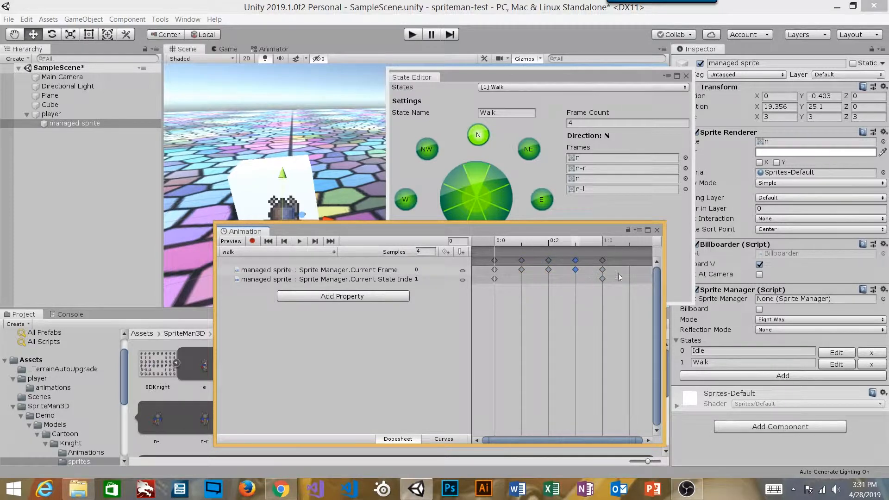
# Show the Current Frame property as curves and set its key at 0:1 to the value 1
pyautogui.click(494, 270)
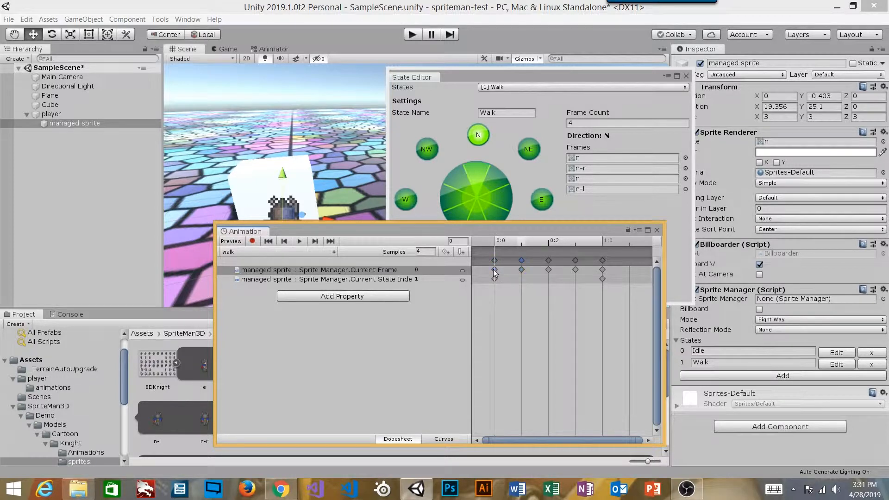
pyautogui.click(444, 439)
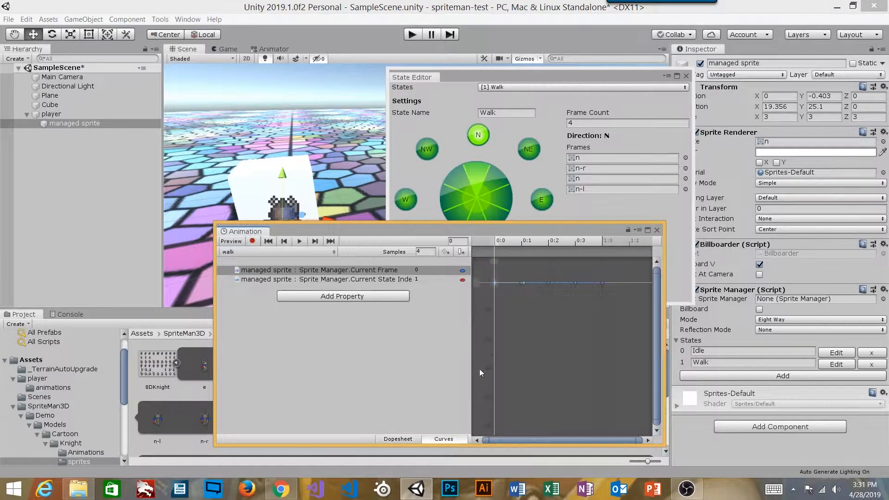
pyautogui.scroll(2, 521, 297)
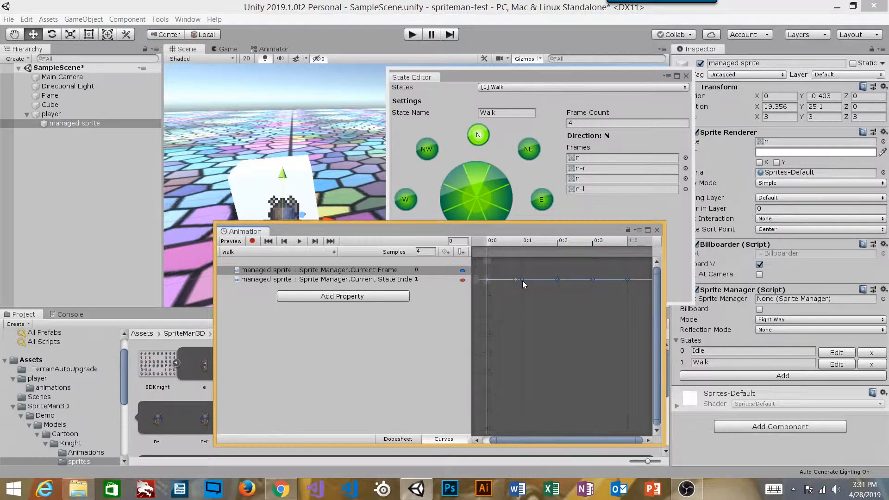
pyautogui.moveTo(566, 292); pyautogui.dragTo(516, 270)
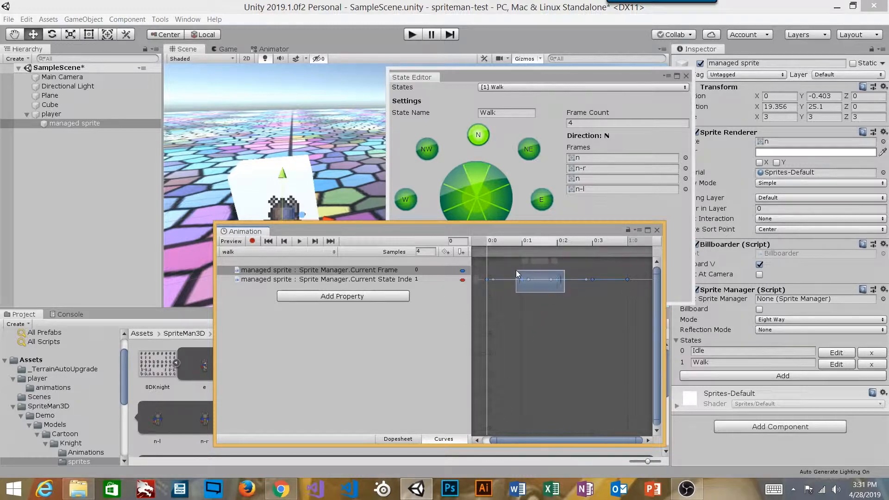
pyautogui.click(522, 279)
pyautogui.rightClick(523, 279)
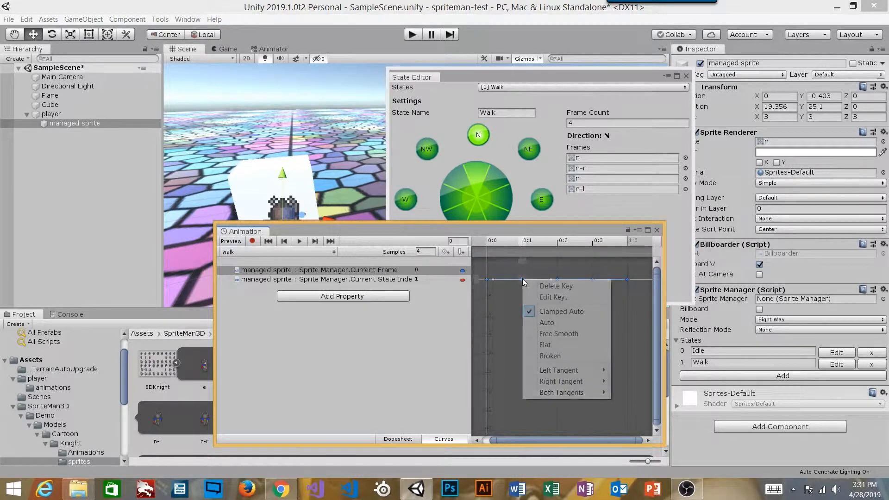
pyautogui.click(556, 298)
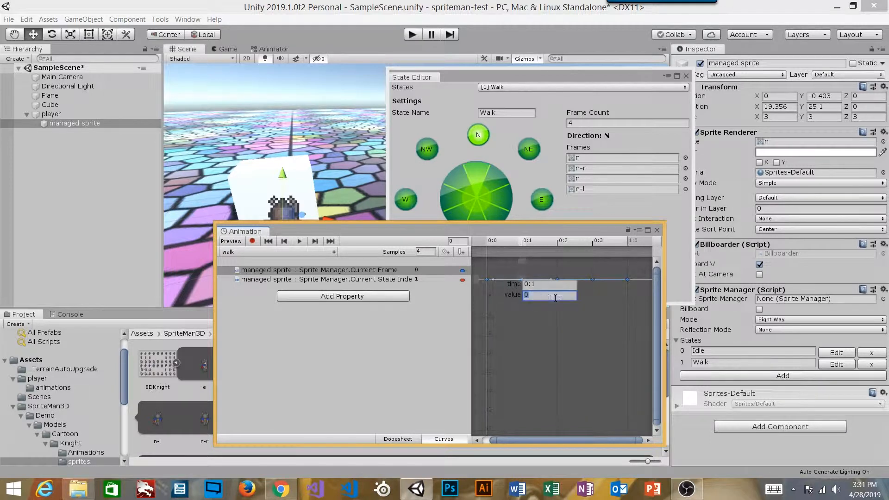
pyautogui.write('1')
pyautogui.press('Return')
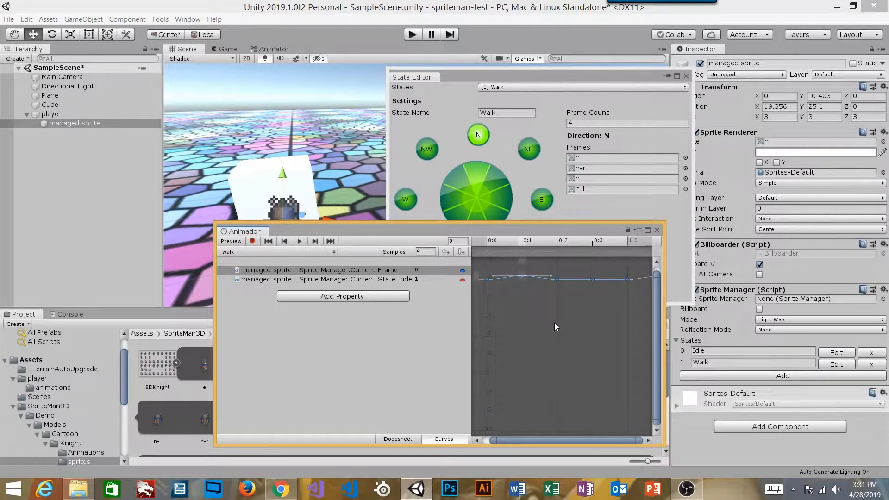
# Set the value of the Current Frame curve's key at 0:2 to 2
pyautogui.keyDown('alt'); pyautogui.moveTo(549, 299); pyautogui.dragTo(547, 332); pyautogui.keyUp('alt')
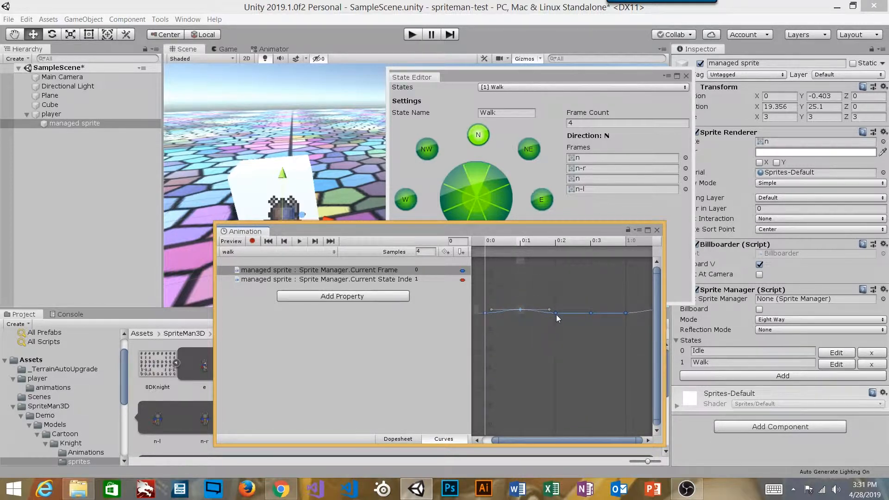
pyautogui.rightClick(557, 313)
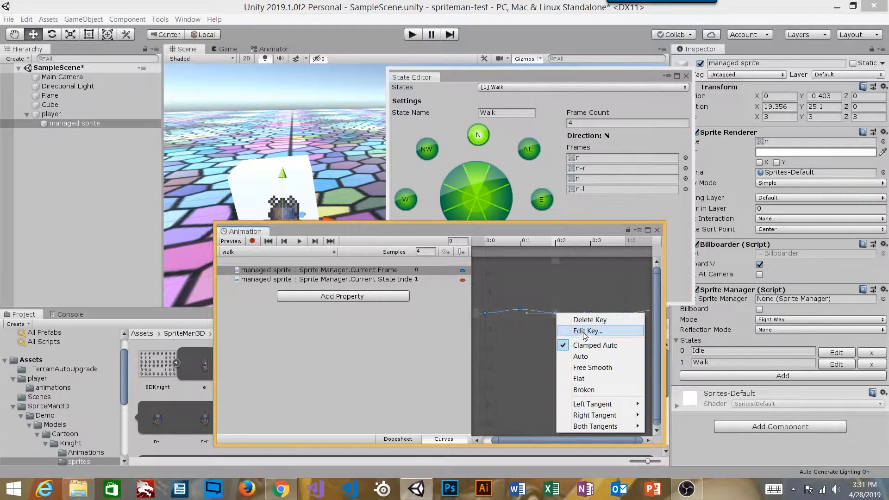
pyautogui.click(581, 333)
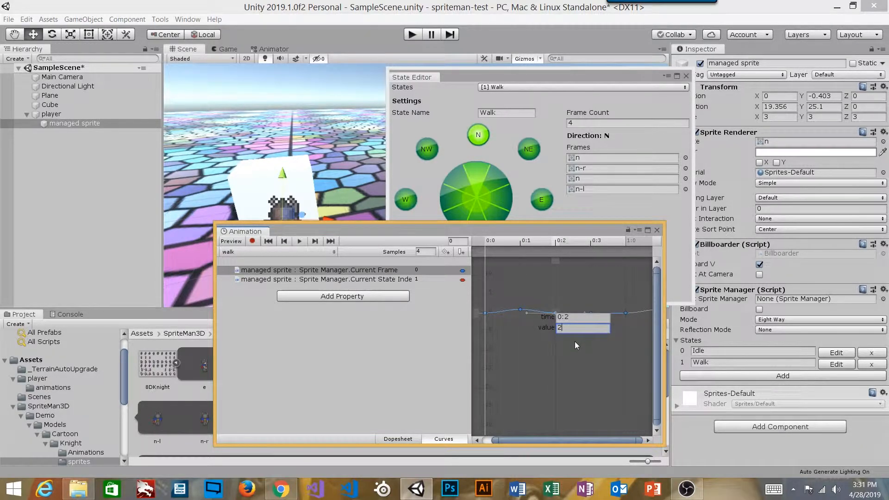
pyautogui.press('Return')
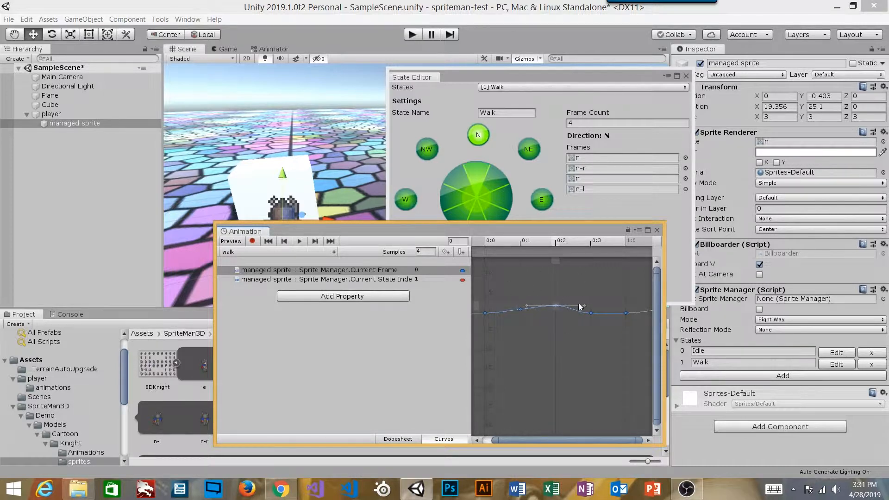
# Set the values of the Current Frame curve's keys at 0:3 and 1:0 to 3
pyautogui.rightClick(592, 312)
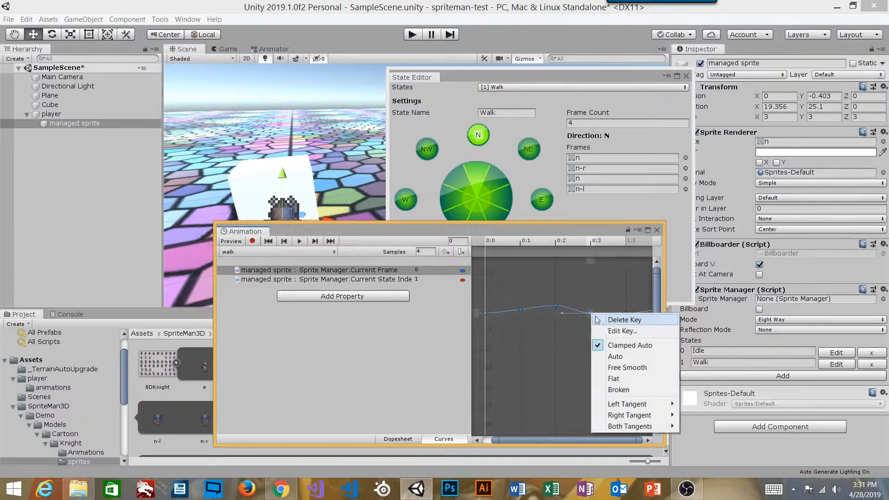
pyautogui.click(610, 332)
pyautogui.write('3')
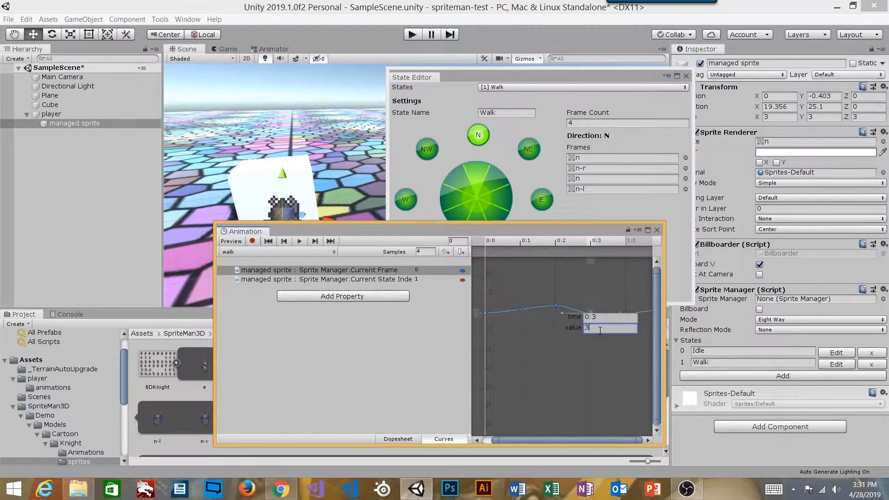
pyautogui.press('Return')
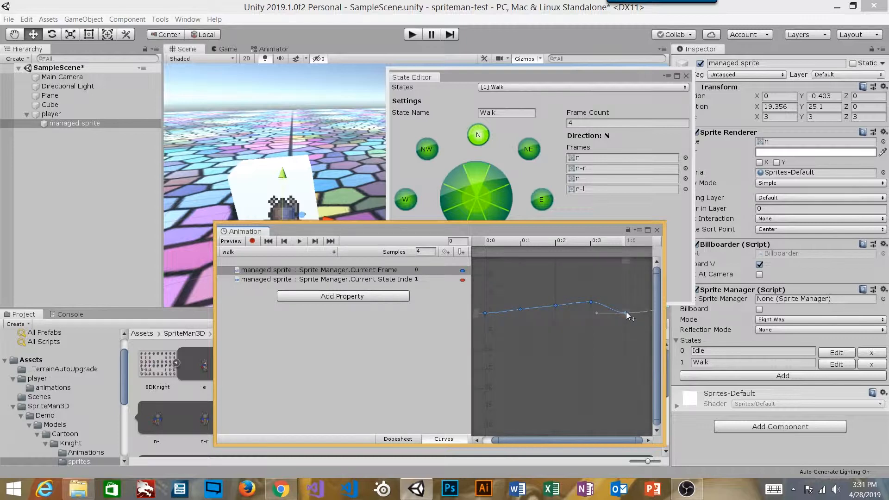
pyautogui.rightClick(626, 312)
pyautogui.click(648, 330)
pyautogui.write('3')
pyautogui.press('Return')
# Set the left tangents of the Current Frame keys at 0:1, 0:2 and 0:3 to Constant
pyautogui.rightClick(521, 310)
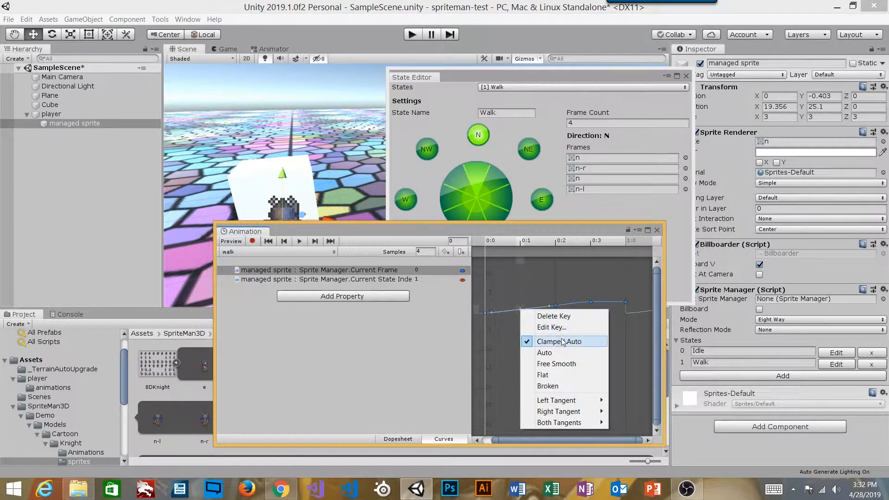
pyautogui.moveTo(573, 401)
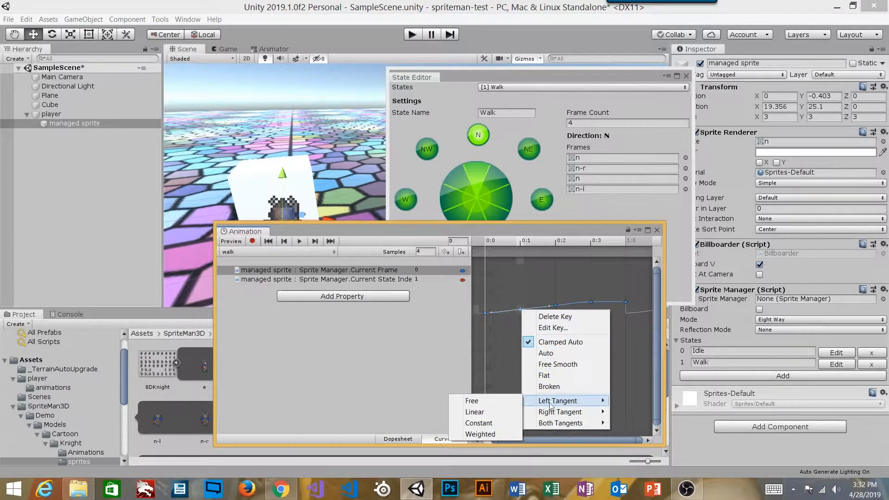
pyautogui.click(493, 423)
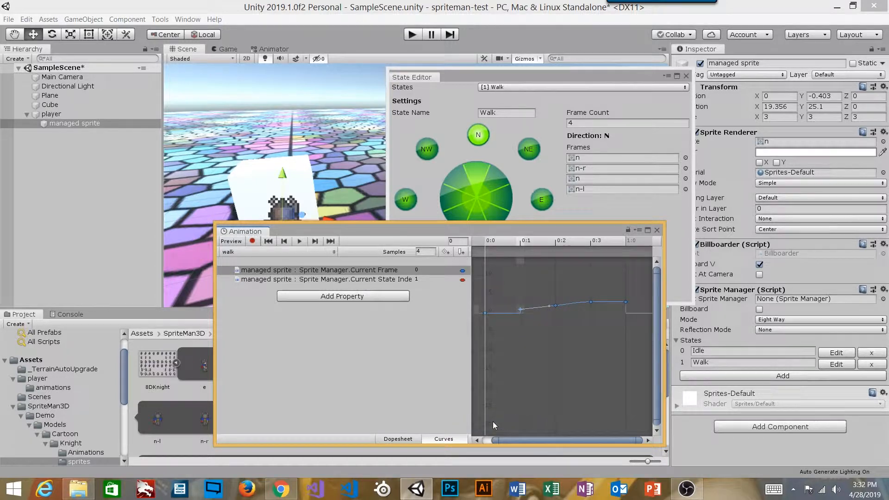
pyautogui.scroll(-2, 511, 308)
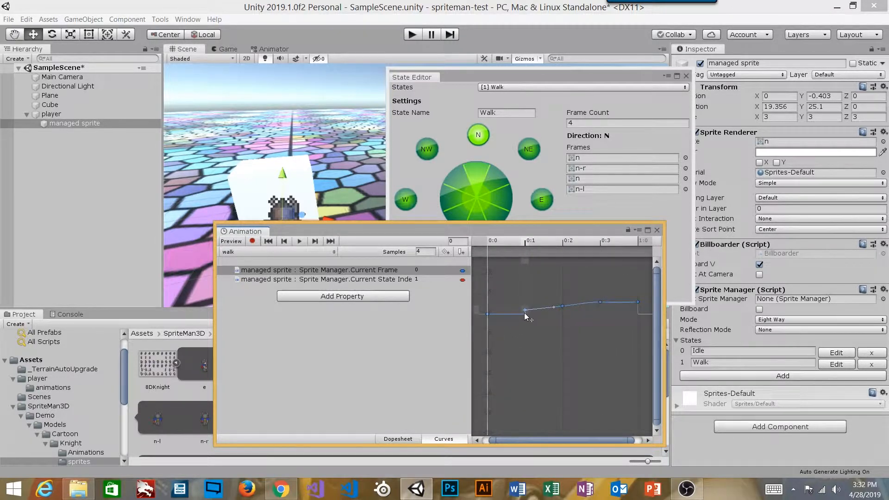
pyautogui.rightClick(563, 307)
pyautogui.moveTo(596, 398)
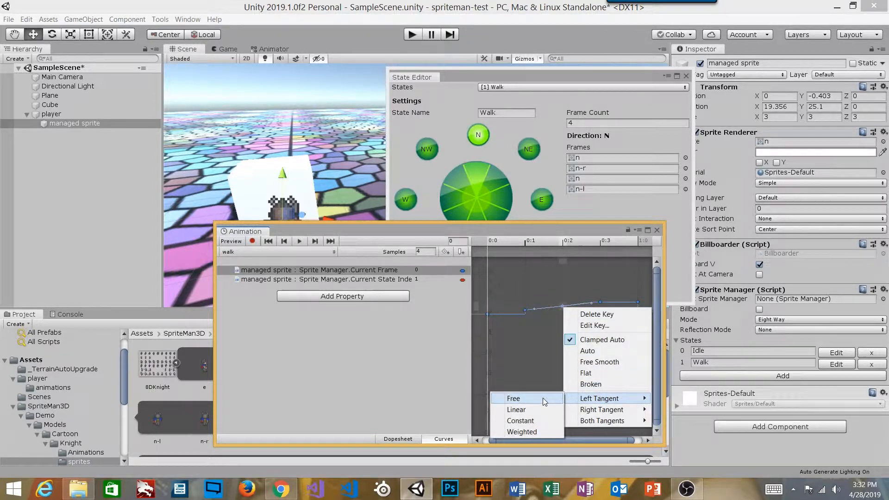
pyautogui.click(537, 421)
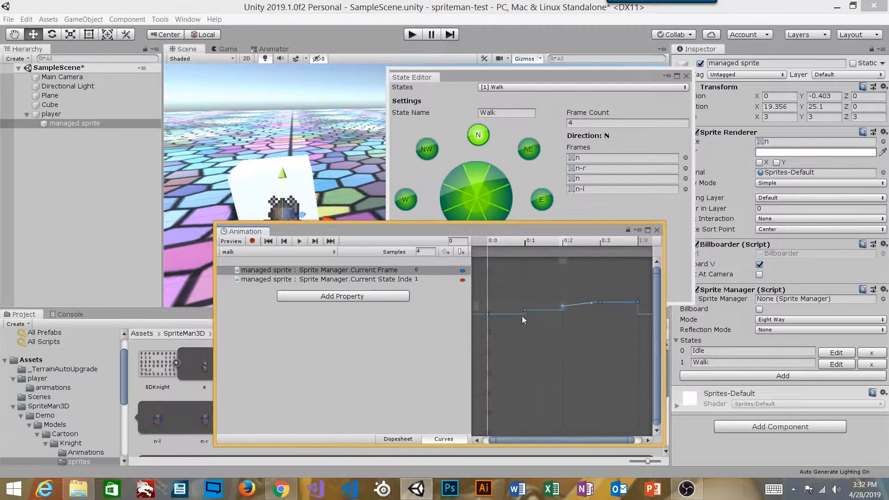
pyautogui.rightClick(599, 302)
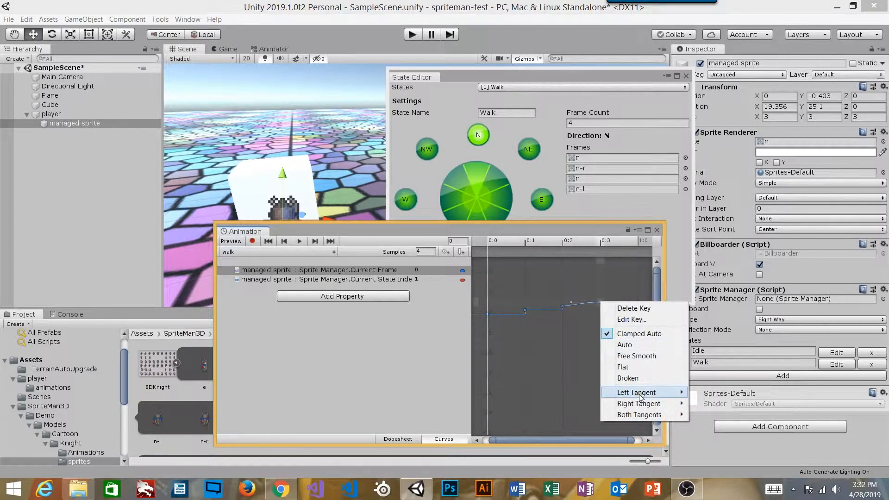
pyautogui.moveTo(640, 398)
pyautogui.click(574, 416)
# Play the walk clip in the Animation window and check the sprite's walk cycle up close in the Scene view
pyautogui.press('f')
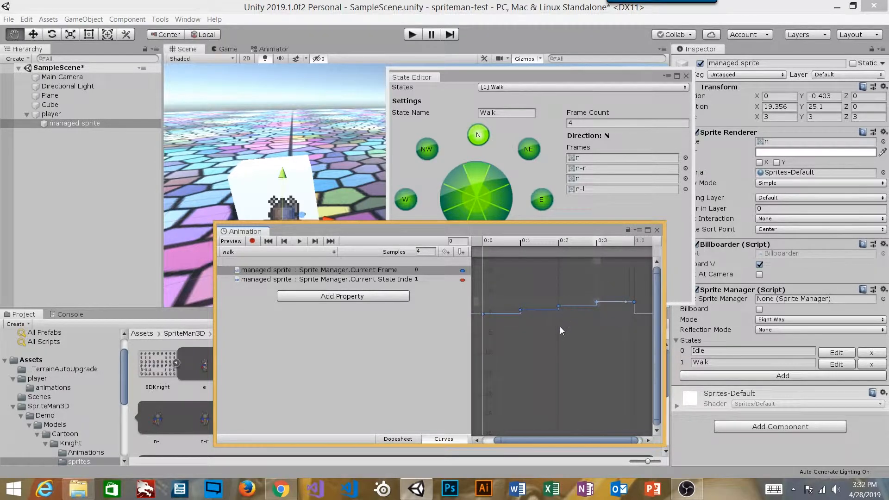
pyautogui.press('f')
pyautogui.press('w')
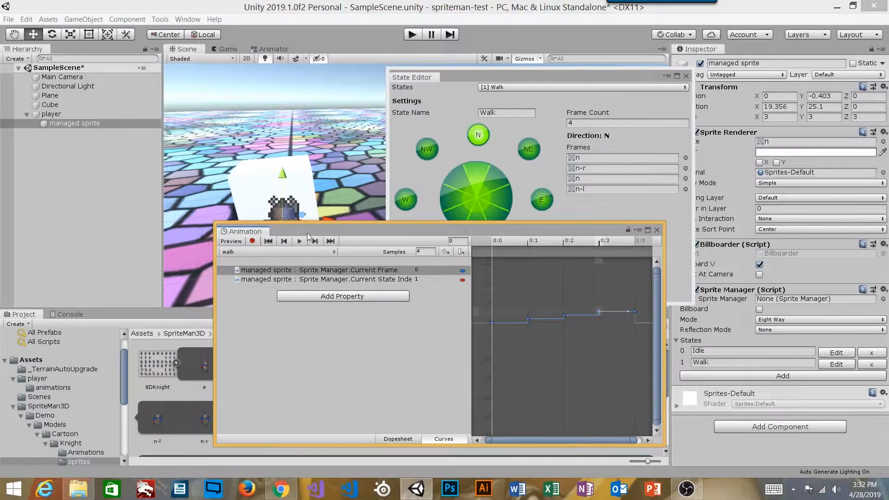
pyautogui.scroll(5, 311, 159)
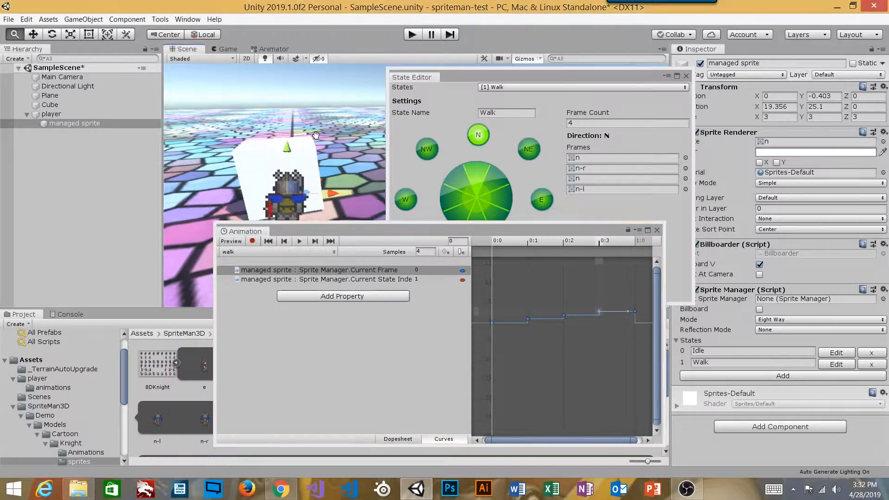
pyautogui.click(301, 241)
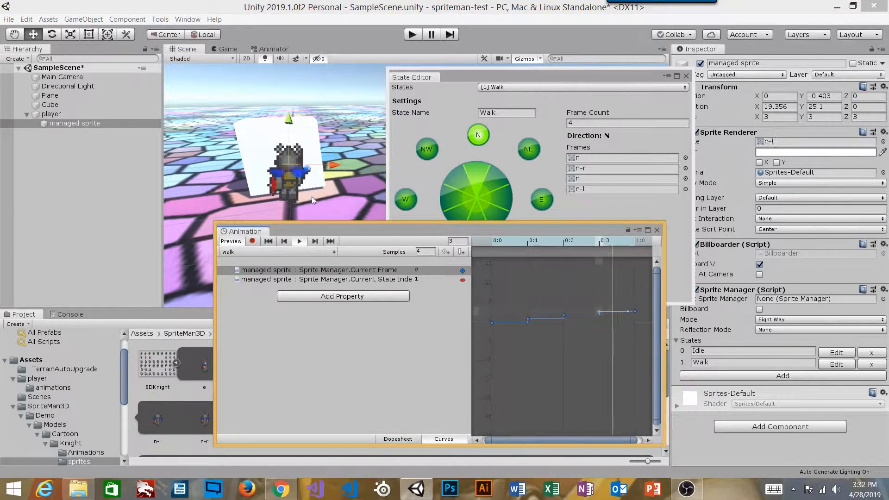
pyautogui.keyDown('alt'); pyautogui.moveTo(311, 187); pyautogui.dragTo(313, 124); pyautogui.keyUp('alt')
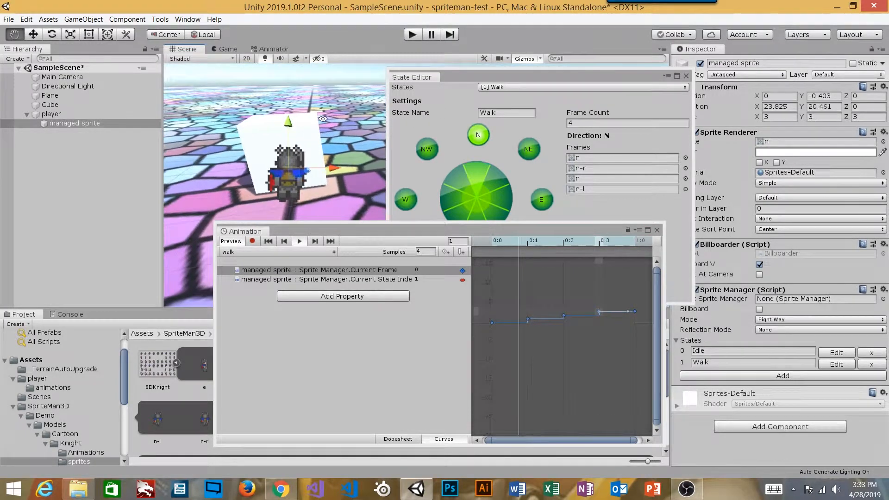
# Stop the walk preview and try the Free and Linear left tangents on the Current Frame curve's key at 0:3
pyautogui.click(299, 241)
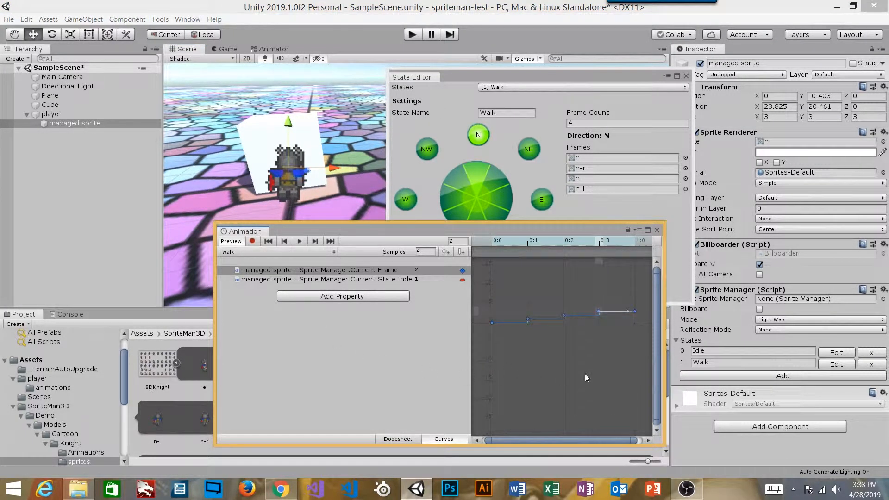
pyautogui.click(609, 327)
pyautogui.rightClick(598, 312)
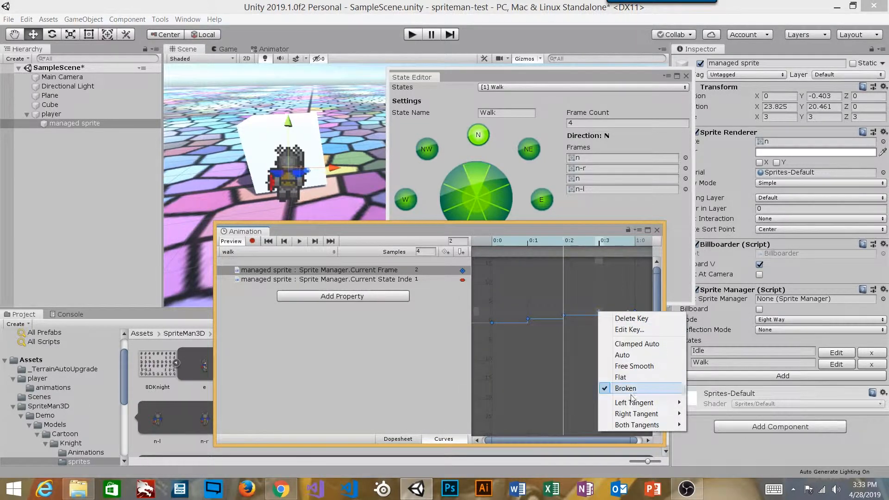
pyautogui.moveTo(634, 403)
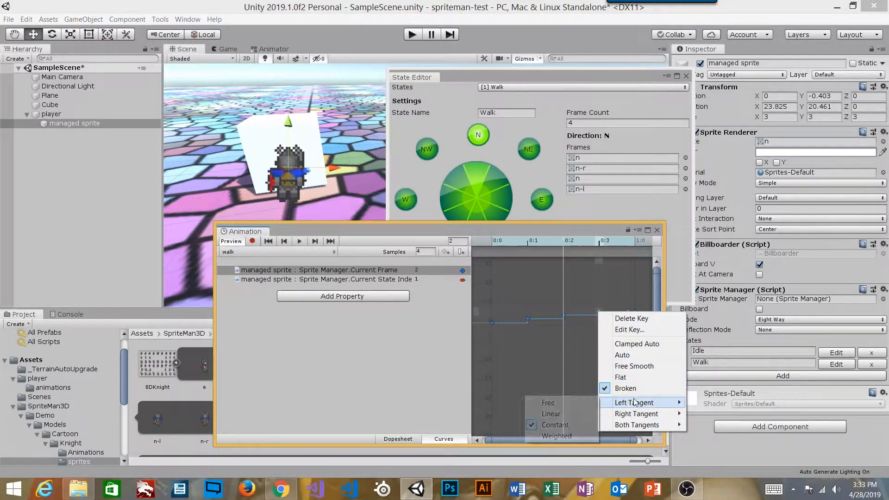
pyautogui.click(564, 406)
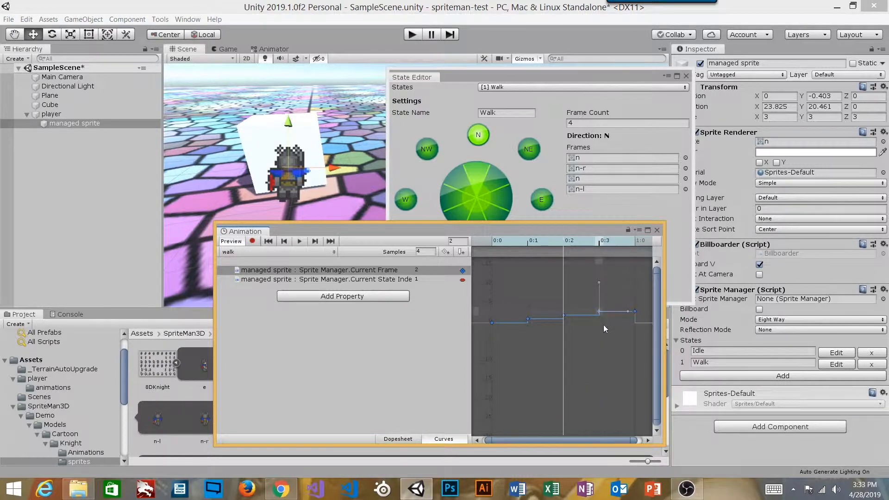
pyautogui.rightClick(599, 312)
pyautogui.moveTo(639, 403)
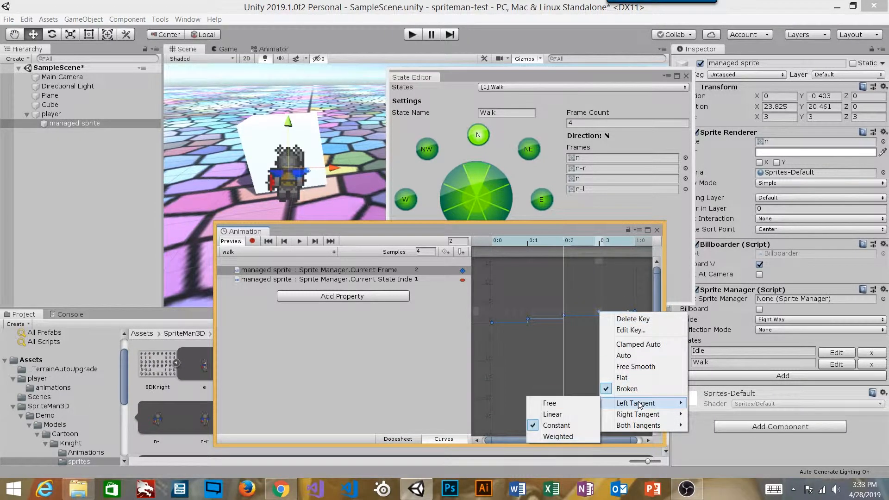
pyautogui.click(571, 414)
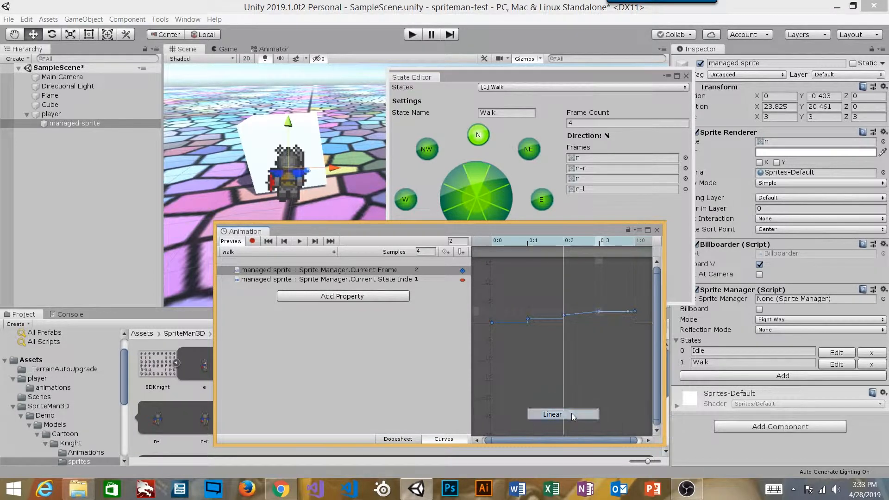
# Set the tangents of the Current Frame curve's keys at 0:1, 0:2 and 0:3 to Auto
pyautogui.rightClick(564, 317)
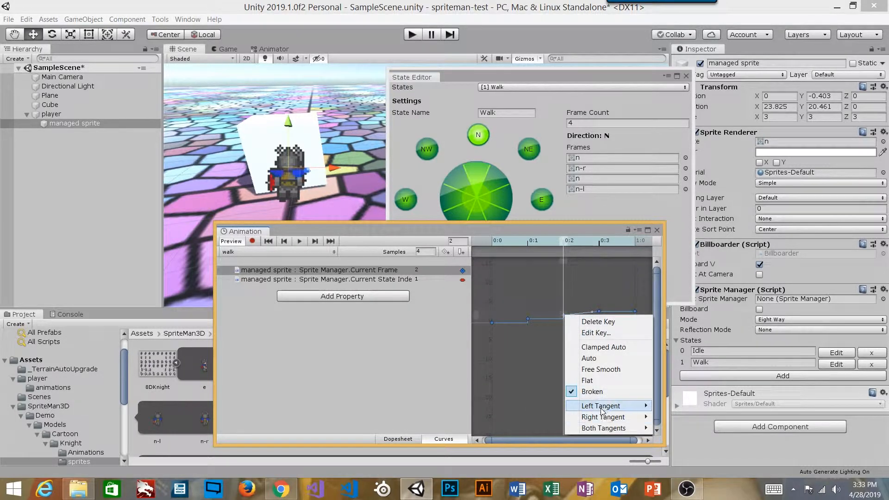
pyautogui.click(606, 313)
pyautogui.click(598, 311)
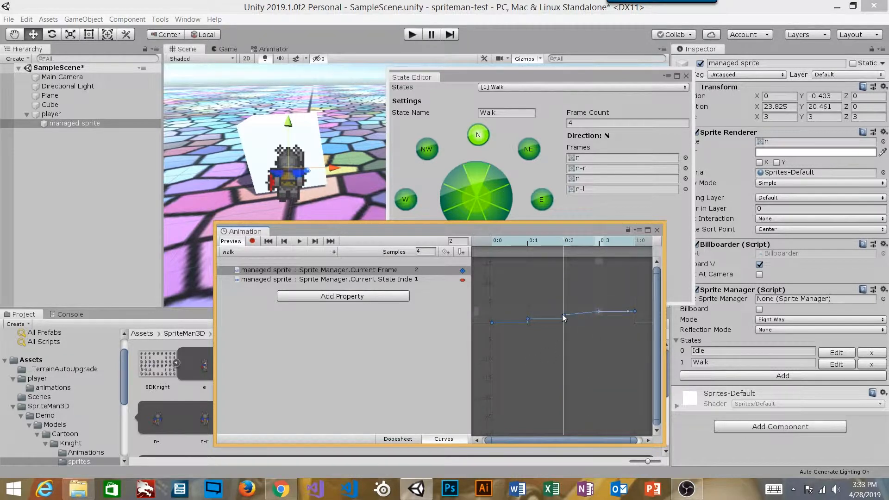
pyautogui.click(528, 319)
pyautogui.rightClick(528, 318)
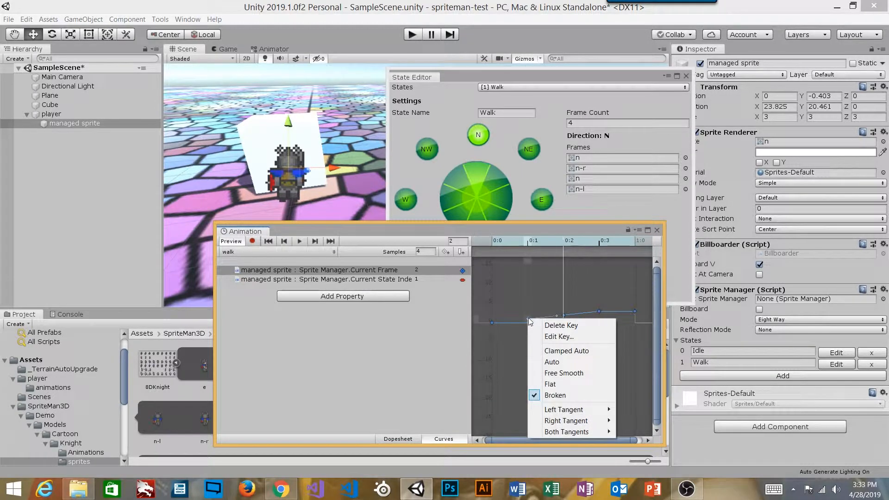
pyautogui.click(570, 363)
pyautogui.click(563, 316)
pyautogui.rightClick(563, 315)
pyautogui.click(585, 360)
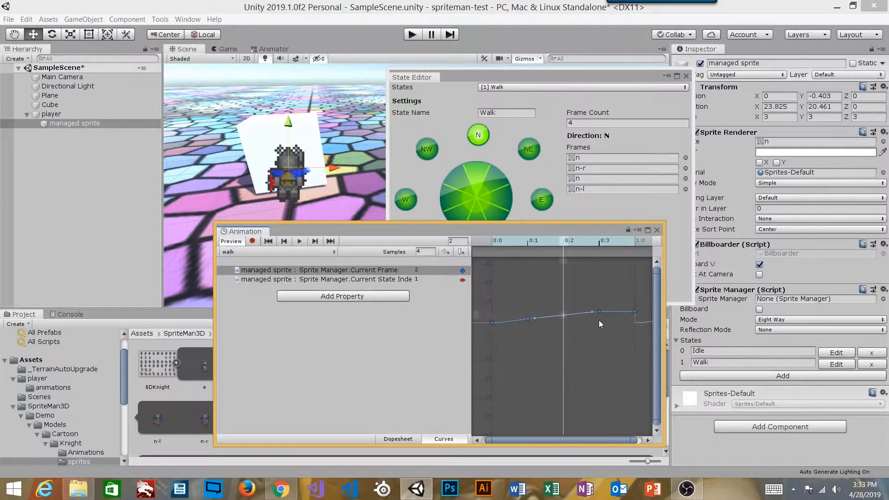
pyautogui.click(600, 311)
pyautogui.rightClick(597, 310)
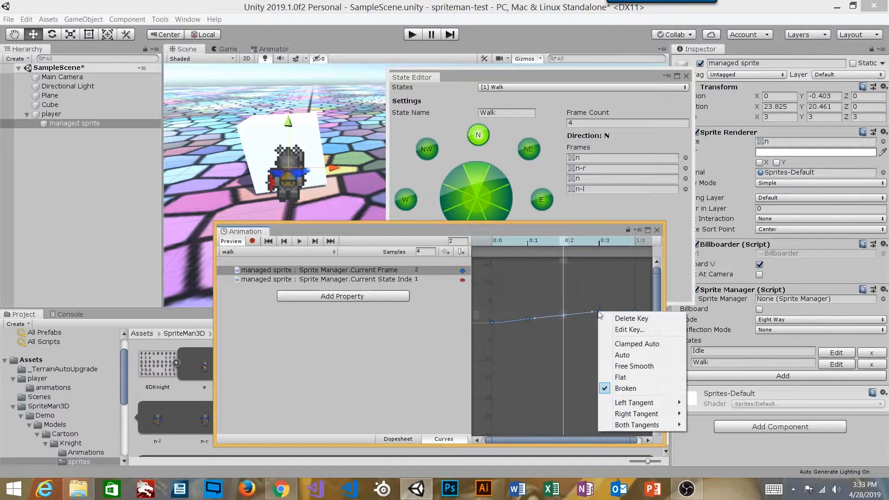
pyautogui.click(611, 355)
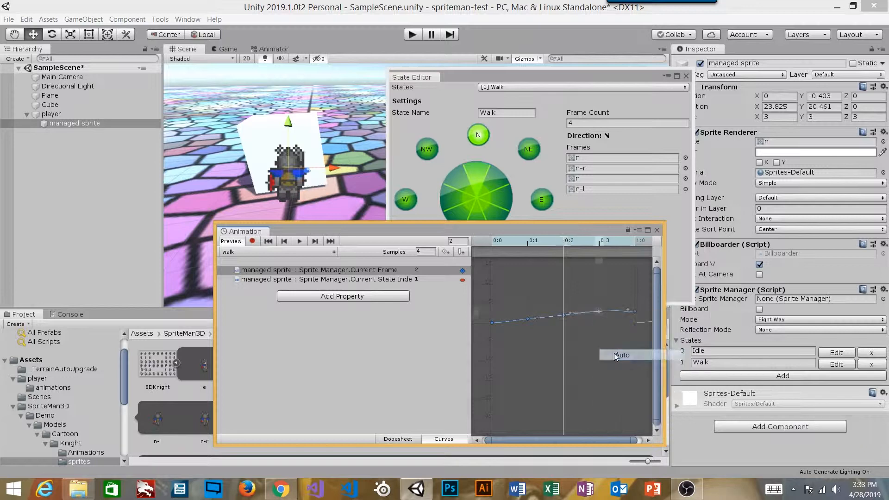
# Try a Constant left tangent on the Current Frame curve's key at 0:1
pyautogui.click(526, 318)
pyautogui.rightClick(526, 318)
pyautogui.moveTo(537, 414)
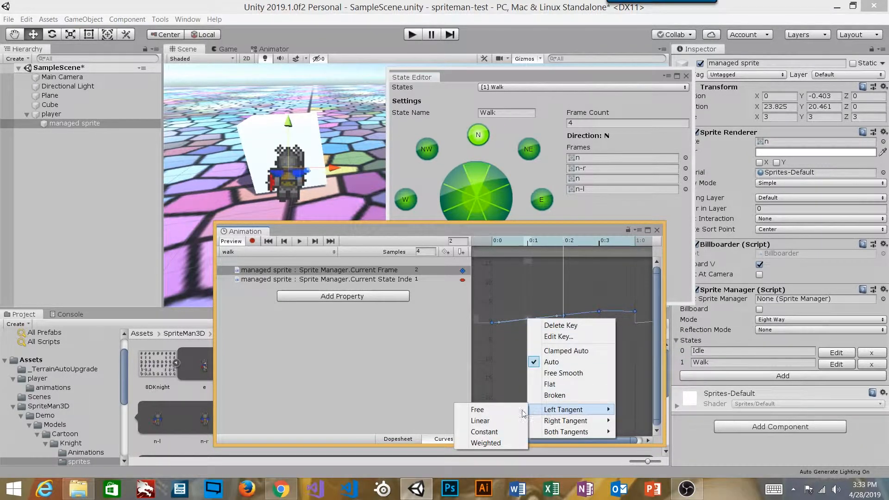
pyautogui.click(494, 432)
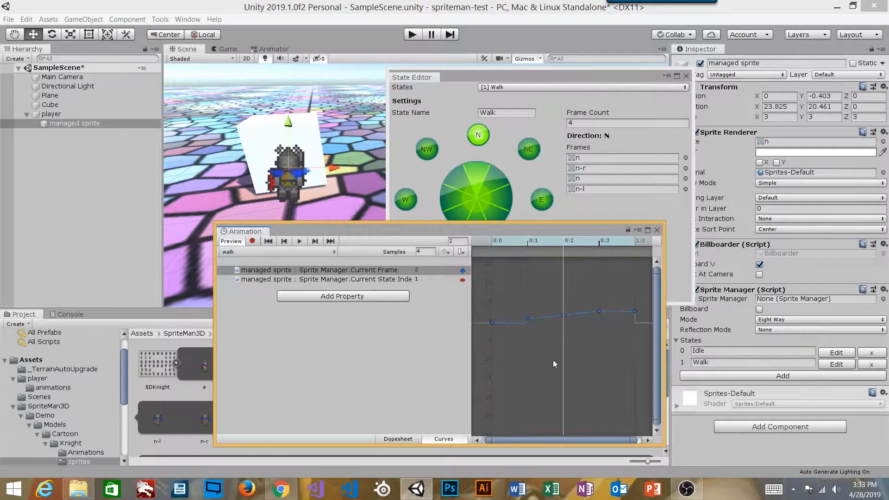
pyautogui.click(599, 312)
pyautogui.moveTo(557, 346); pyautogui.dragTo(559, 368, button='middle')
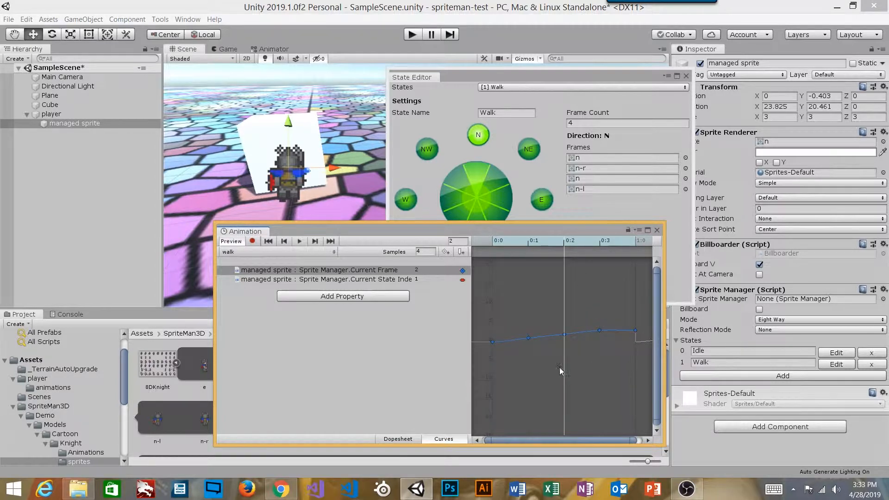
# Review the walk clip's Current Frame and Current State Index curves one after the other
pyautogui.click(418, 346)
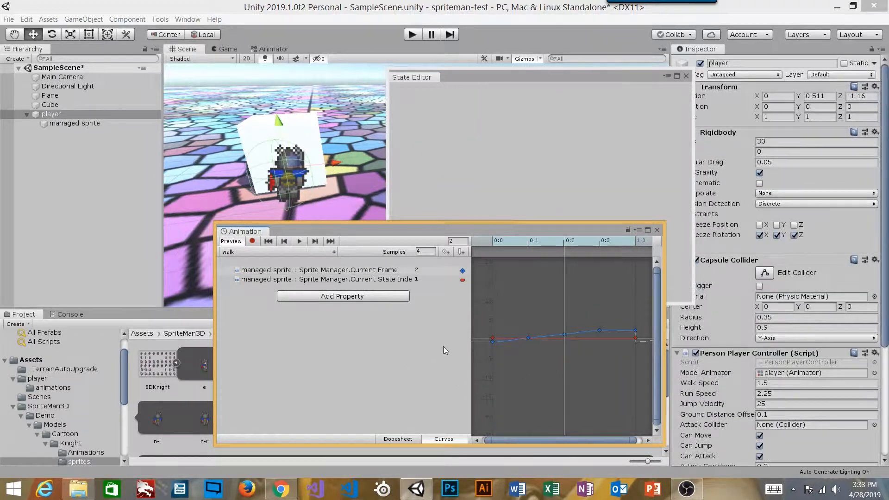
pyautogui.click(378, 272)
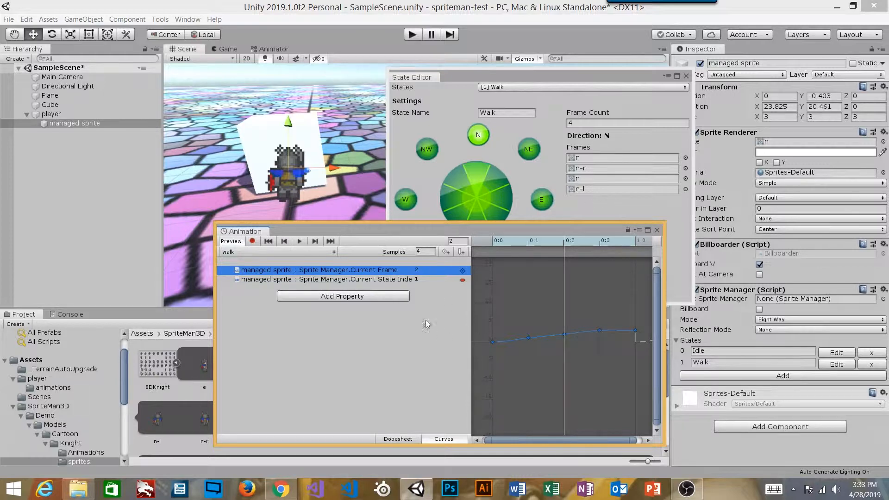
pyautogui.click(291, 280)
pyautogui.click(330, 271)
# Open the Walk state for editing and close the Animation window to uncover the sprite assets
pyautogui.click(833, 366)
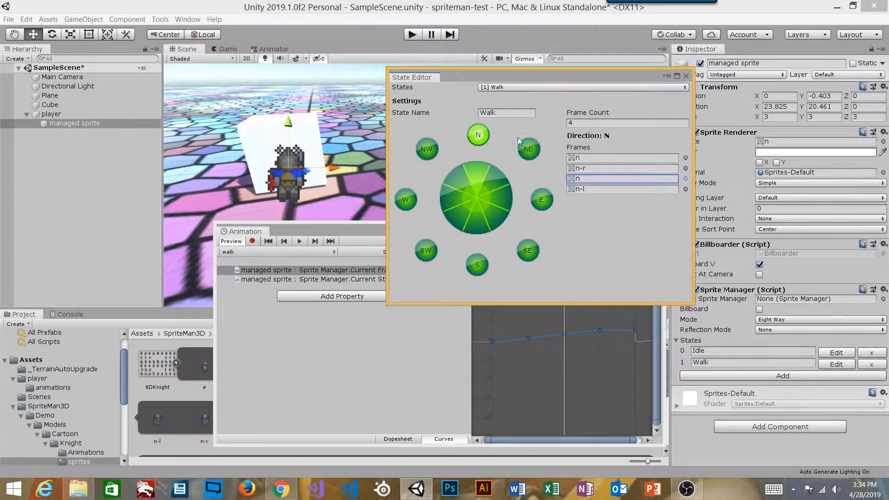
pyautogui.click(531, 150)
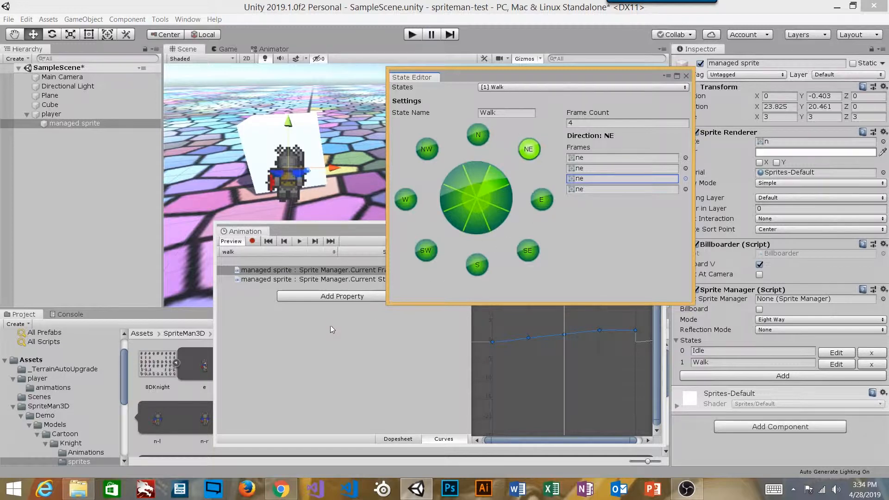
pyautogui.click(346, 343)
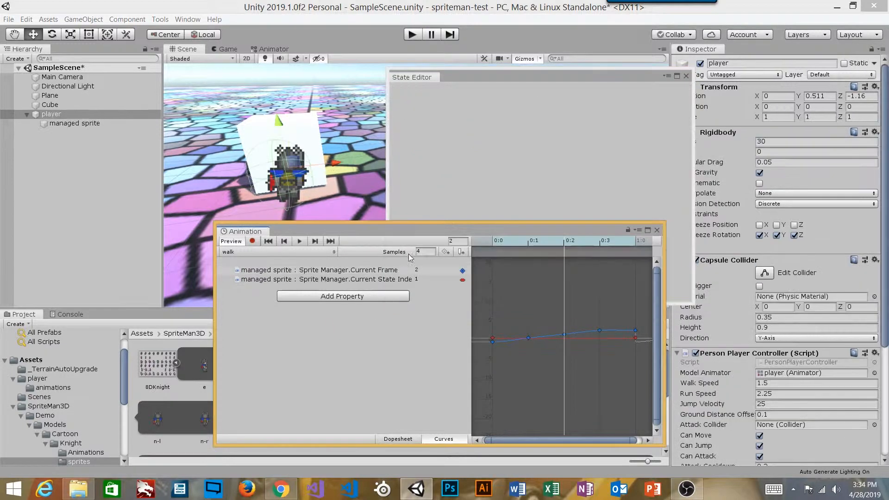
pyautogui.click(657, 230)
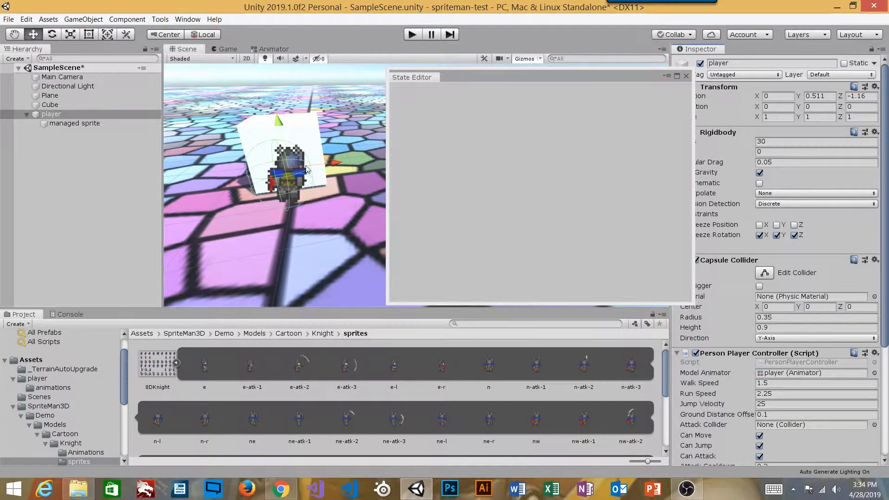
# For the managed sprite's Walk state, assign ne-r to the second and ne-l to the fourth frame of the NE direction
pyautogui.click(107, 125)
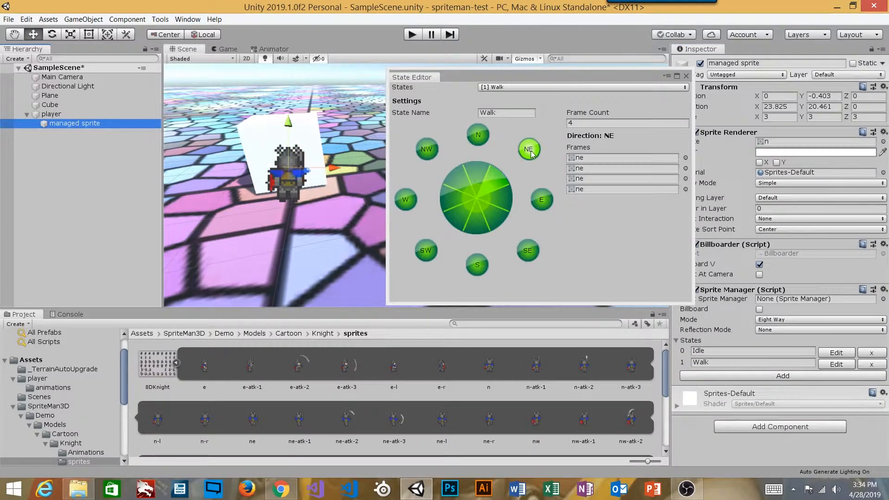
pyautogui.click(531, 151)
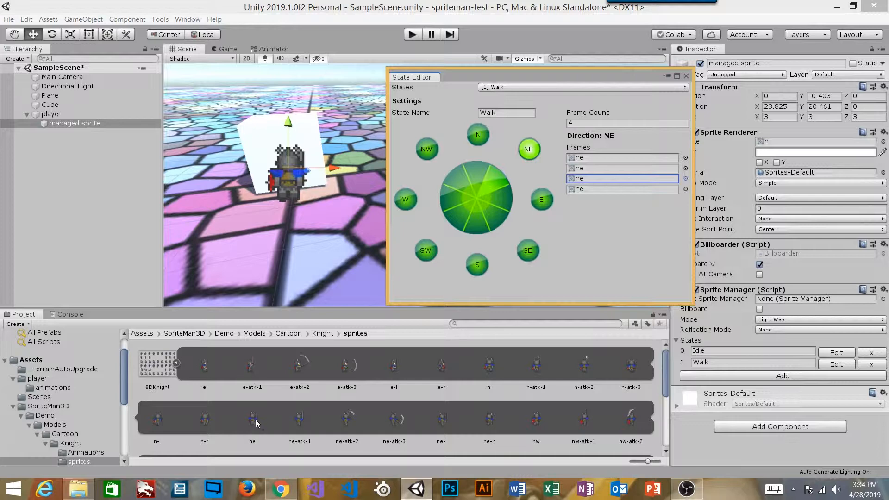
pyautogui.moveTo(255, 422); pyautogui.dragTo(591, 168)
pyautogui.moveTo(491, 423); pyautogui.dragTo(591, 168)
pyautogui.moveTo(444, 420); pyautogui.dragTo(579, 190)
# Assign e-r to the second and e-l to the fourth frame of the Walk state's E direction
pyautogui.click(542, 201)
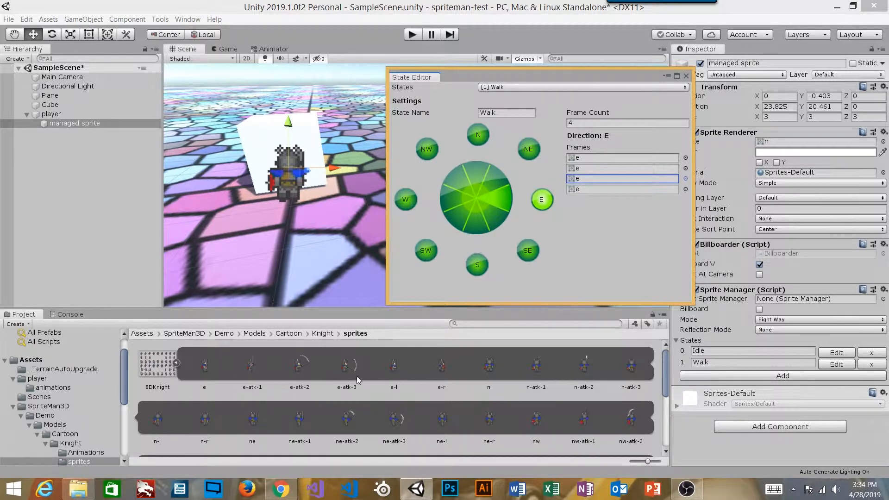
pyautogui.moveTo(440, 365); pyautogui.dragTo(621, 168)
pyautogui.moveTo(394, 368); pyautogui.dragTo(579, 194)
# Assign se-r to the second and se-l to the fourth frame of the Walk state's SE direction
pyautogui.click(528, 250)
pyautogui.scroll(-3, 510, 384)
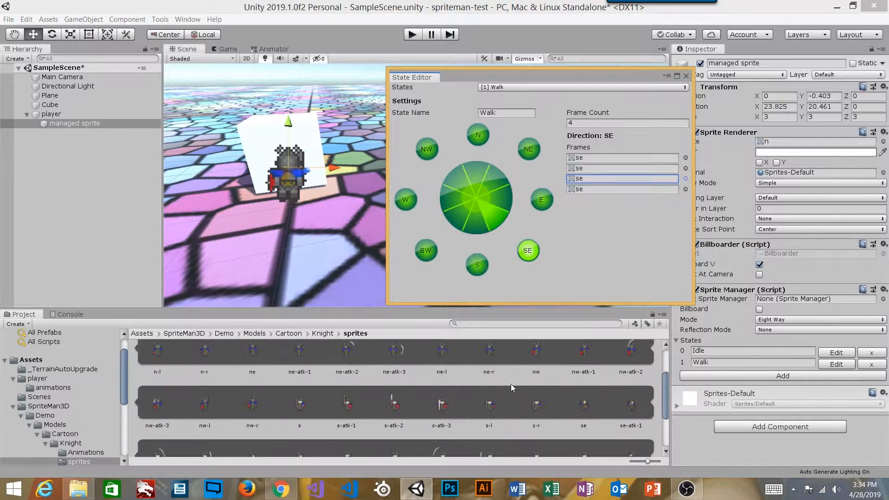
pyautogui.scroll(-2, 519, 388)
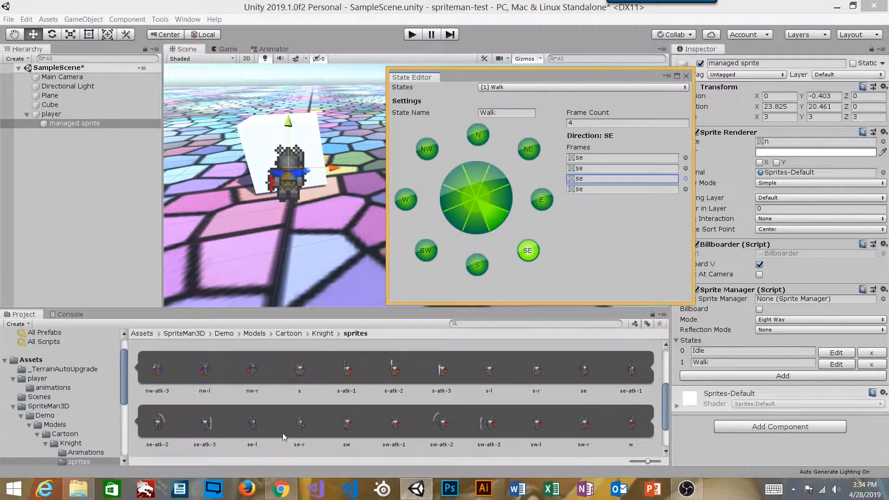
pyautogui.moveTo(306, 429); pyautogui.dragTo(602, 168)
pyautogui.moveTo(251, 426); pyautogui.dragTo(595, 190)
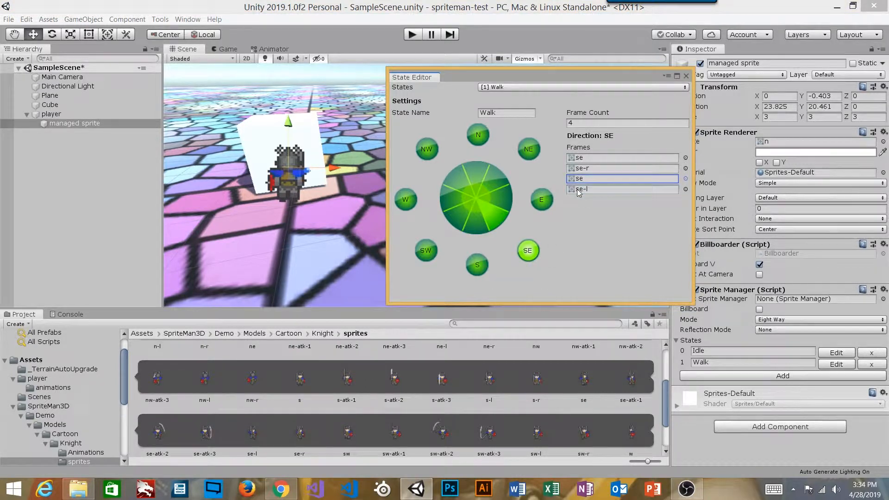
# Assign s-r to the second and s-l to the fourth frame of the Walk state's S direction
pyautogui.click(477, 268)
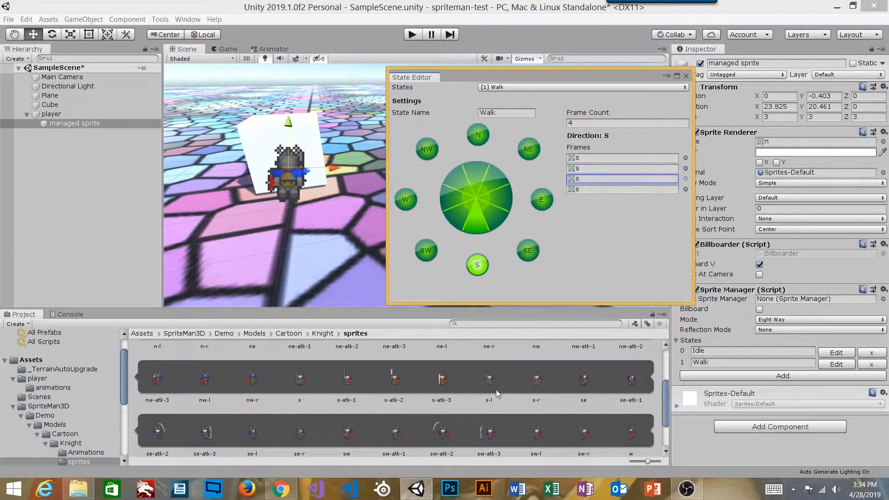
pyautogui.scroll(-3, 551, 395)
pyautogui.scroll(3, 548, 395)
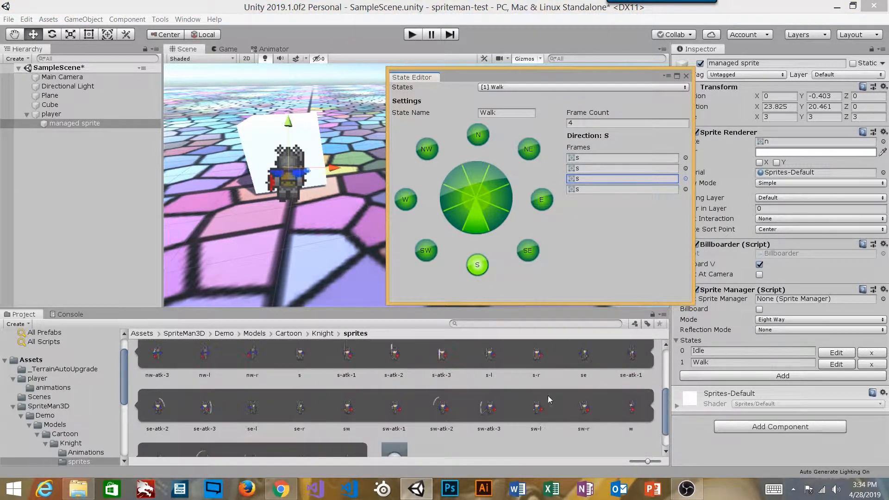
pyautogui.moveTo(536, 389); pyautogui.dragTo(583, 169)
pyautogui.moveTo(495, 388); pyautogui.dragTo(595, 190)
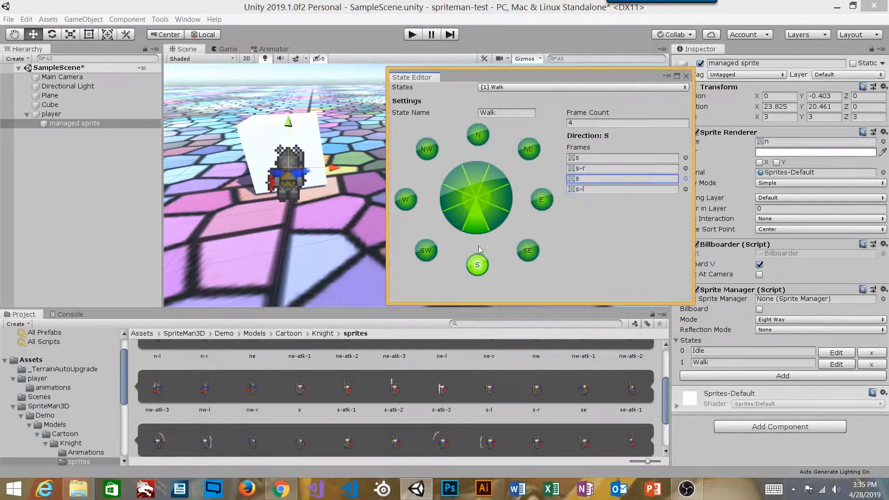
# Assign sw-r to the second and sw-l to the fourth frame of the Walk state's SW direction
pyautogui.click(426, 250)
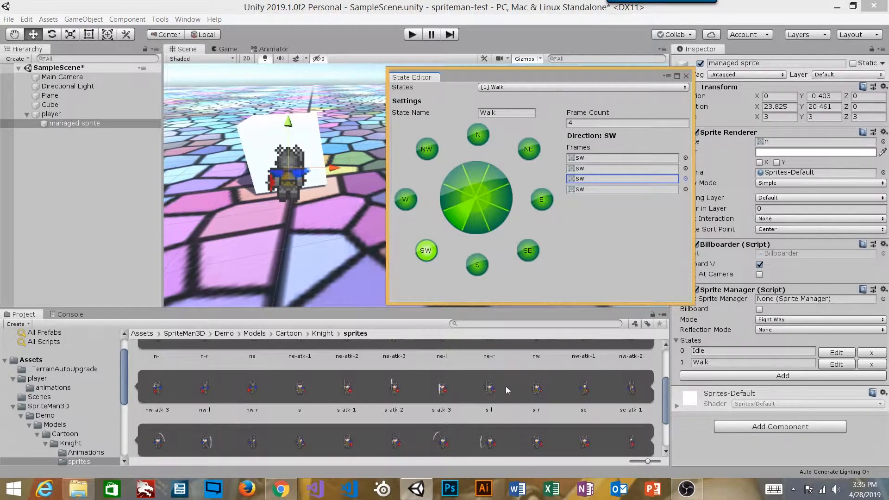
pyautogui.scroll(-1, 518, 391)
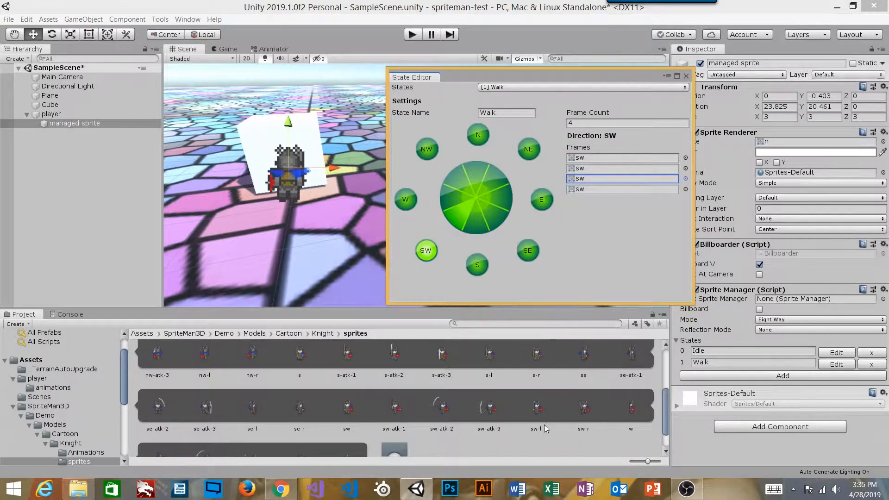
pyautogui.moveTo(584, 408); pyautogui.dragTo(623, 168)
pyautogui.moveTo(538, 415); pyautogui.dragTo(576, 190)
# Assign w-r to the second and w-l to the fourth frame of the Walk state's W direction
pyautogui.click(412, 194)
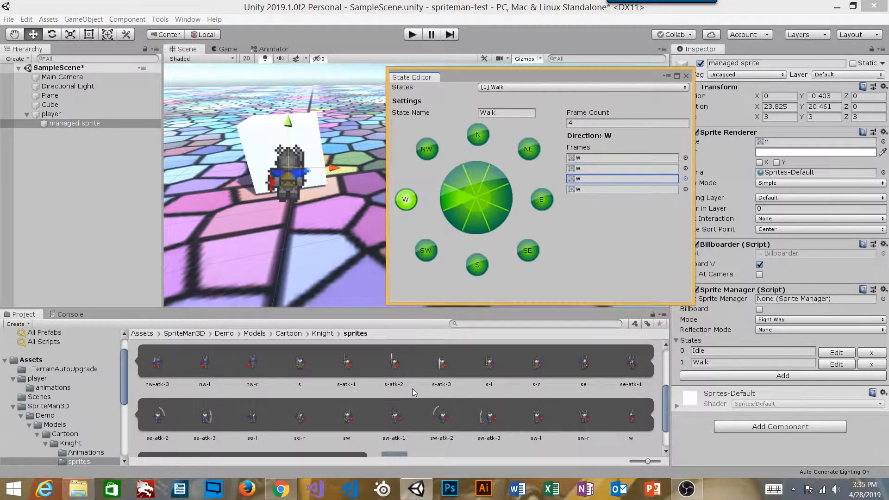
pyautogui.scroll(-1, 412, 388)
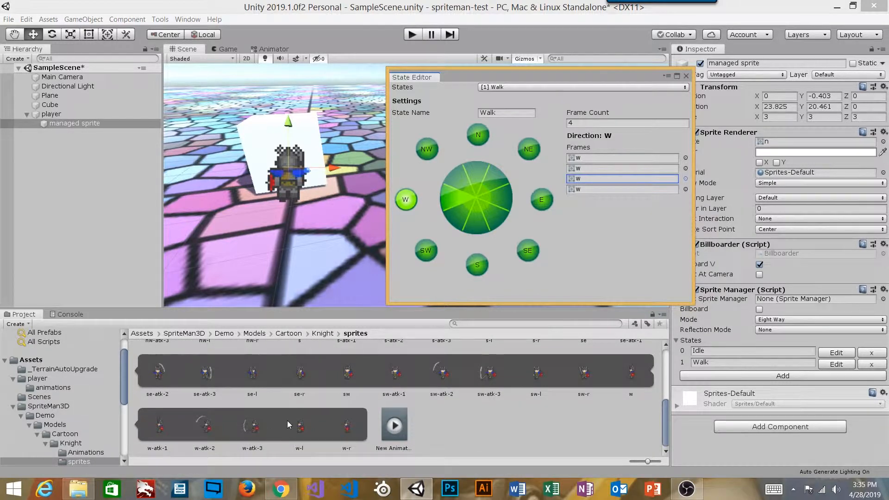
pyautogui.moveTo(351, 435); pyautogui.dragTo(577, 169)
pyautogui.moveTo(291, 431); pyautogui.dragTo(576, 189)
# Assign nw-r to the second and nw-l to the fourth frame of the Walk state's NW direction
pyautogui.click(428, 149)
pyautogui.scroll(4, 326, 390)
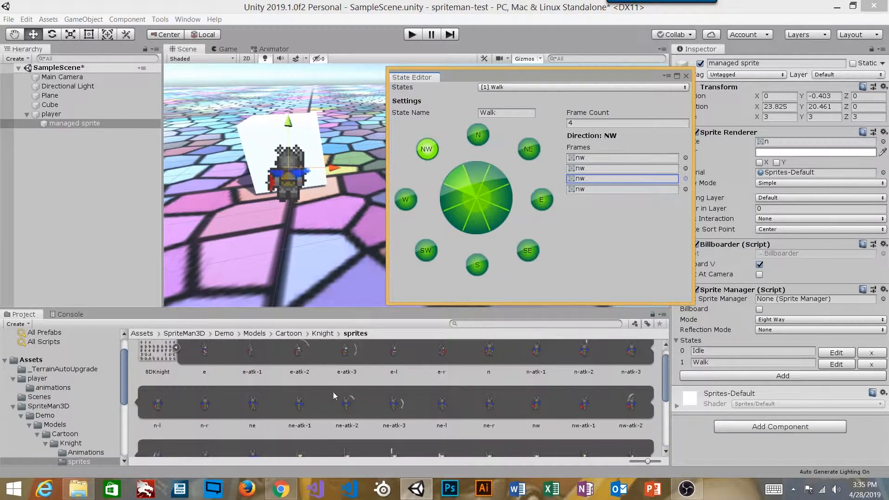
pyautogui.scroll(1, 368, 398)
pyautogui.scroll(-2, 376, 398)
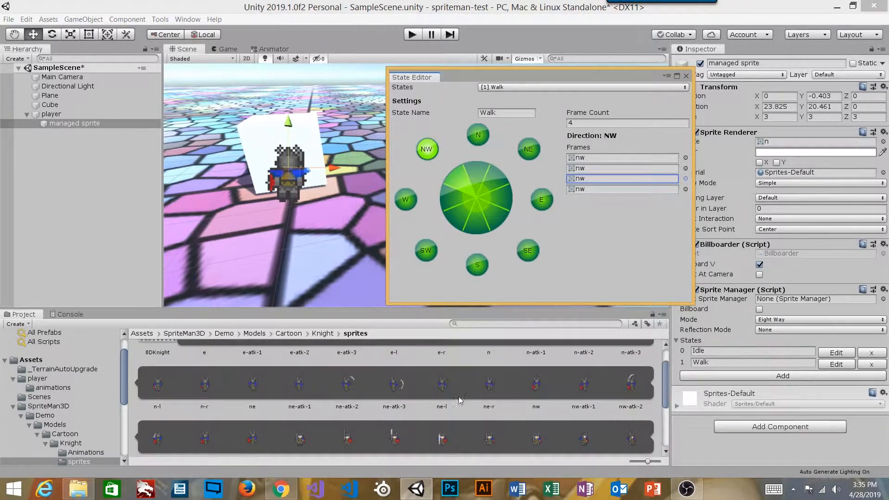
pyautogui.scroll(-3, 275, 413)
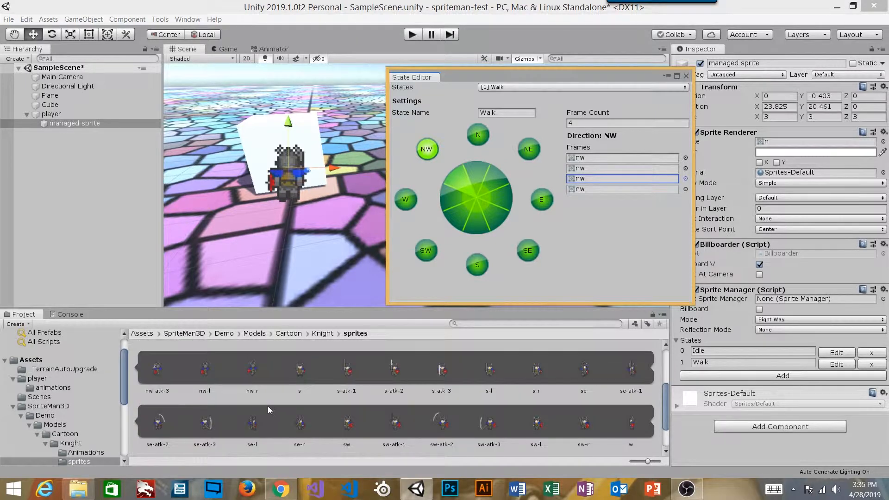
pyautogui.moveTo(252, 372); pyautogui.dragTo(620, 168)
pyautogui.moveTo(212, 372); pyautogui.dragTo(584, 191)
# Review the Walk state's frame assignments direction by direction, from N clockwise around to NW
pyautogui.click(483, 135)
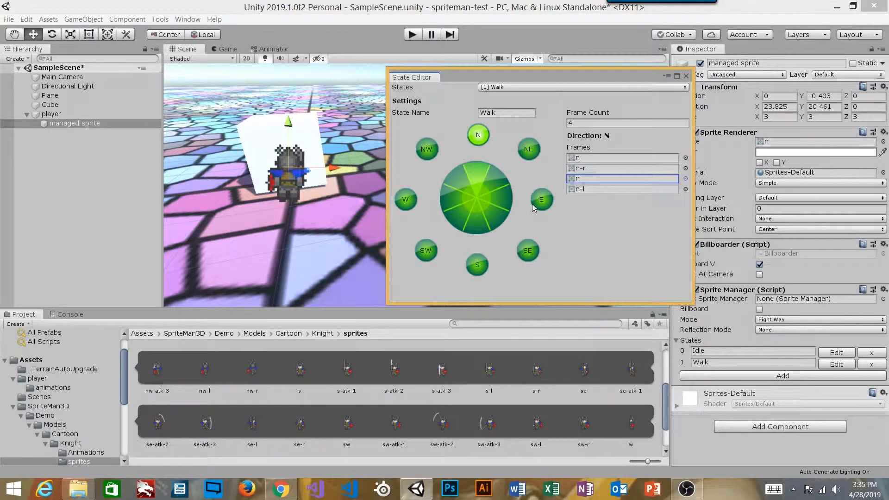
pyautogui.click(528, 150)
pyautogui.click(541, 200)
pyautogui.click(527, 250)
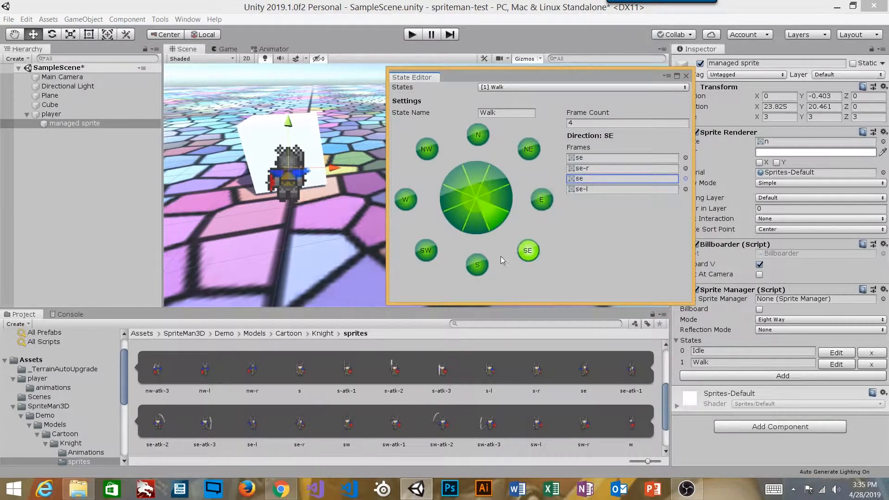
pyautogui.click(477, 264)
pyautogui.click(425, 251)
pyautogui.click(406, 200)
pyautogui.click(426, 149)
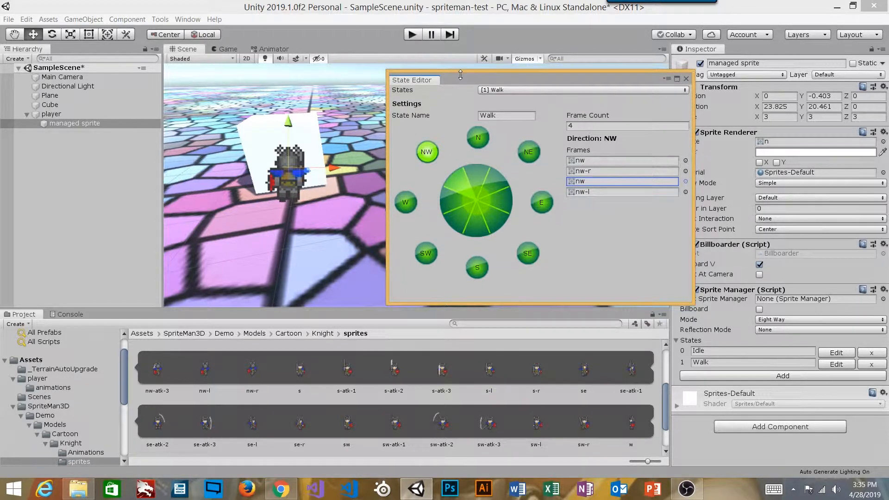
# Open the Animation window beside the State Editor and play back the managed sprite's walk clip in the scene
pyautogui.moveTo(464, 78); pyautogui.dragTo(496, 115)
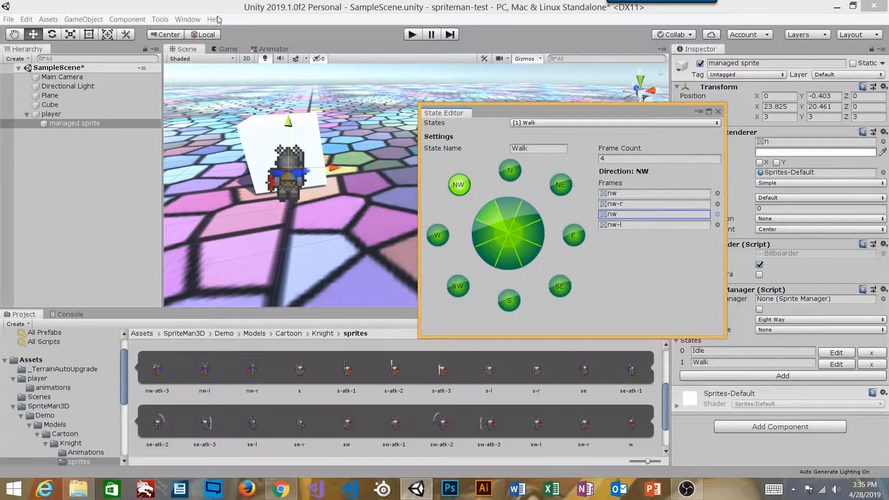
pyautogui.click(187, 19)
pyautogui.moveTo(117, 136)
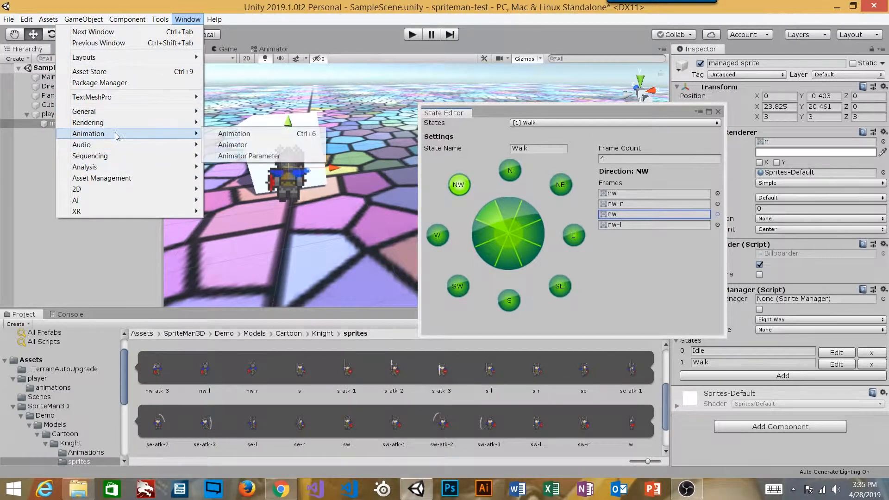
pyautogui.click(234, 133)
pyautogui.moveTo(376, 234); pyautogui.dragTo(448, 226)
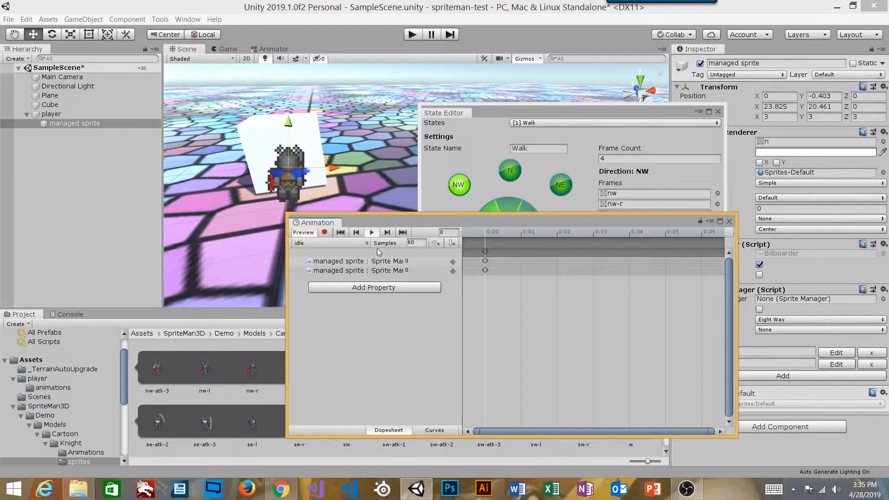
pyautogui.click(330, 243)
pyautogui.click(320, 267)
pyautogui.click(372, 232)
pyautogui.keyDown('alt'); pyautogui.moveTo(374, 124); pyautogui.dragTo(372, 147); pyautogui.keyUp('alt')
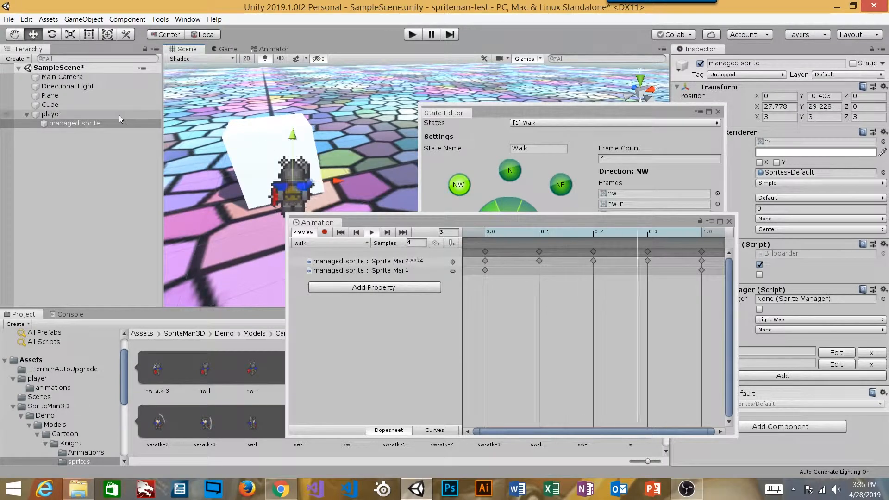
# Watch the walk playback around the player from other angles, stop it, and close the State Editor and Animation windows
pyautogui.doubleClick(50, 114)
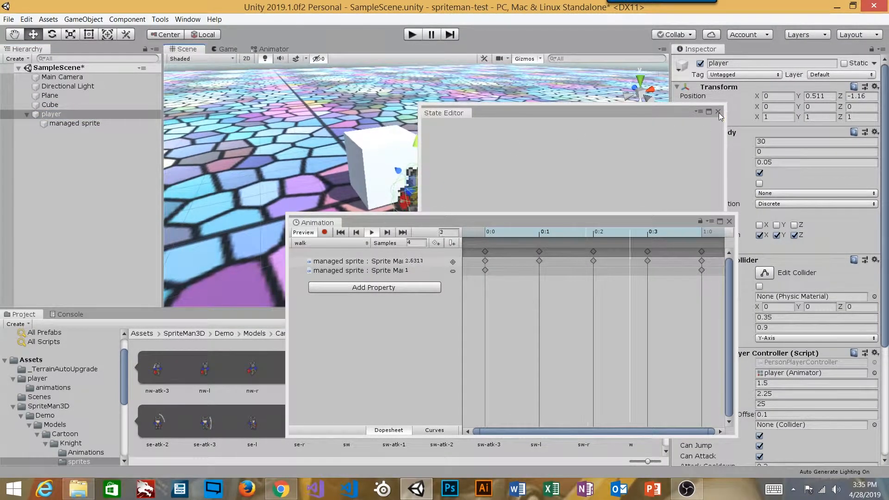
pyautogui.click(718, 111)
pyautogui.moveTo(528, 218); pyautogui.dragTo(637, 241)
pyautogui.keyDown('alt'); pyautogui.moveTo(480, 182); pyautogui.dragTo(535, 127); pyautogui.keyUp('alt')
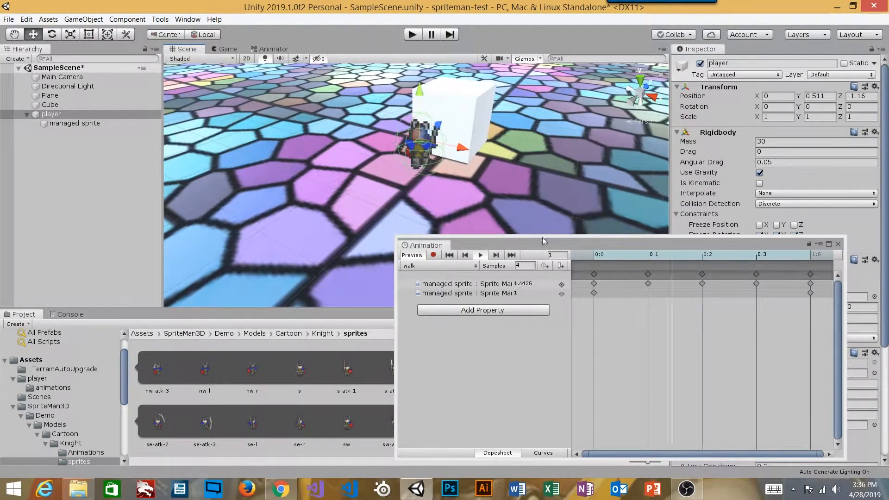
pyautogui.moveTo(593, 244); pyautogui.dragTo(427, 216)
pyautogui.click(421, 203)
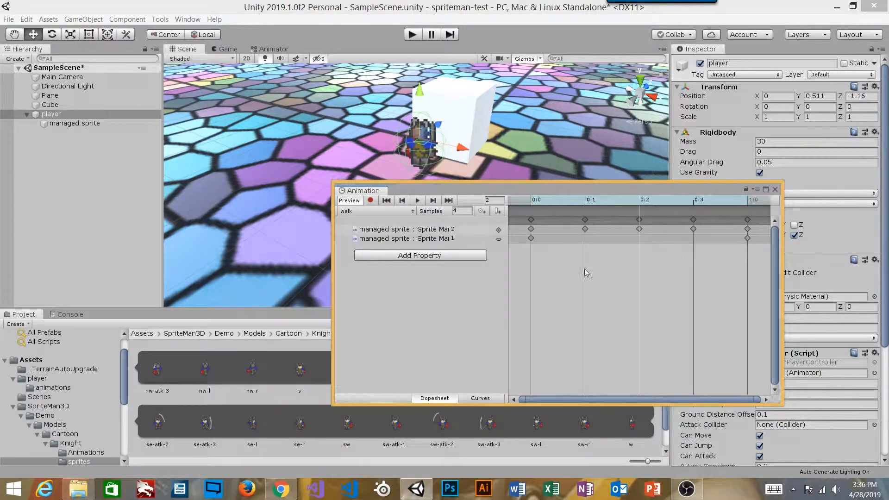
pyautogui.click(775, 189)
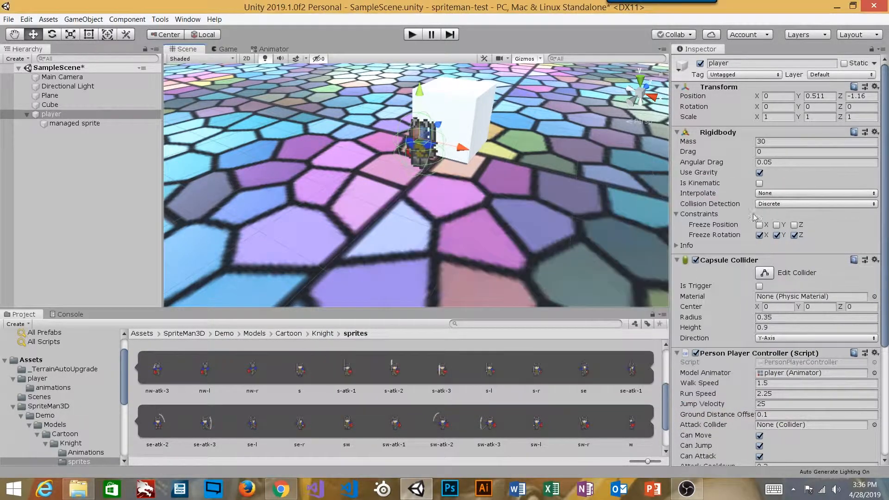
# Test the player in Play mode by walking it in all directions around the cube, and stop the game
pyautogui.click(411, 34)
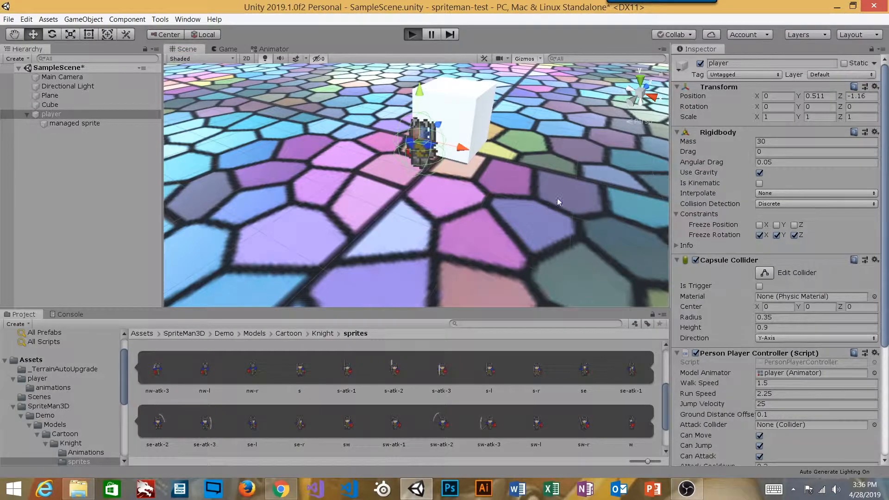
pyautogui.press('s')
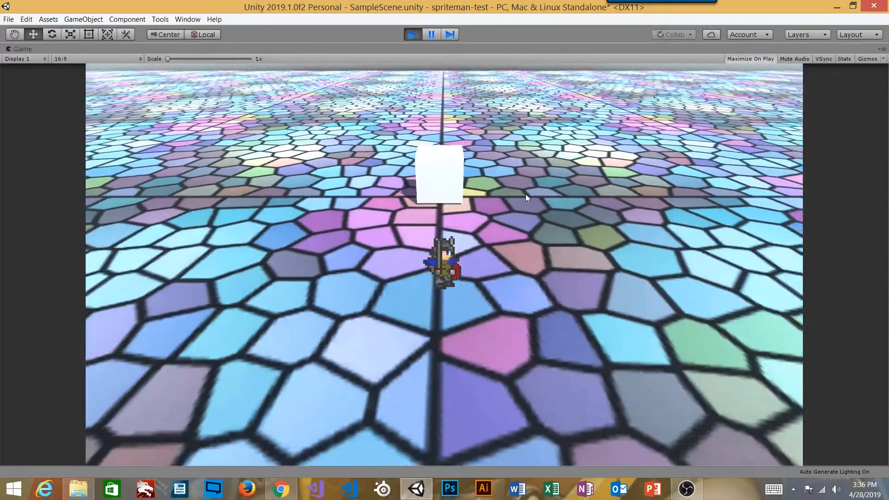
pyautogui.press('d')
pyautogui.press('w')
pyautogui.press('a')
pyautogui.press('s')
pyautogui.press('a')
pyautogui.press('w')
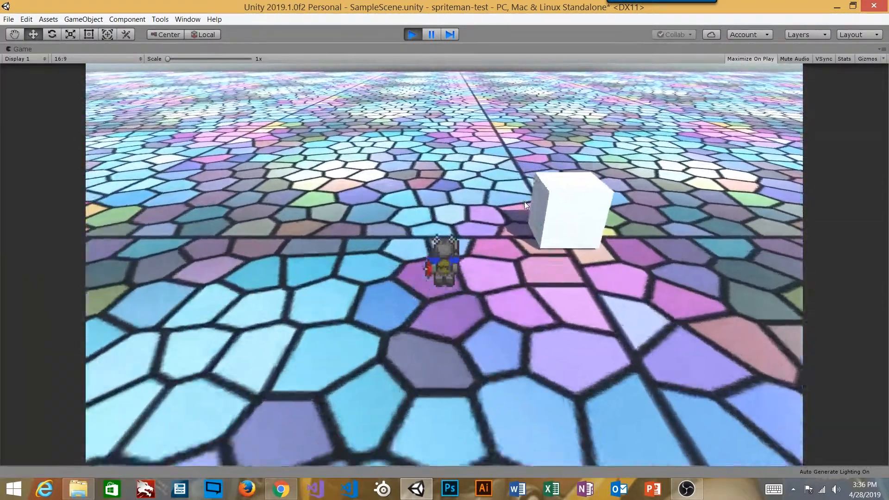
pyautogui.press('d')
pyautogui.press('s')
pyautogui.press('s')
pyautogui.press('a')
pyautogui.press('d')
pyautogui.press('s')
pyautogui.press('a')
pyautogui.press('a')
pyautogui.press('w')
pyautogui.press('d')
pyautogui.press('s')
pyautogui.click(411, 35)
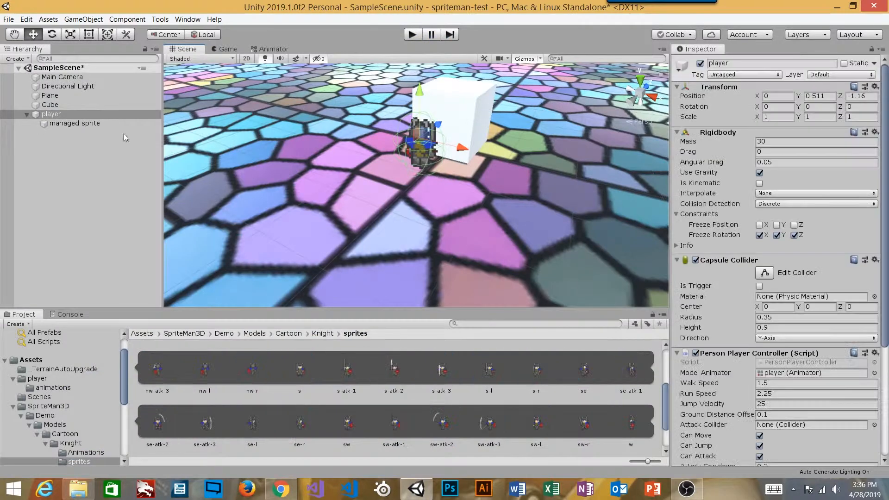
# Open the player animator controller and add a transition from the idle state to the walk state
pyautogui.click(107, 157)
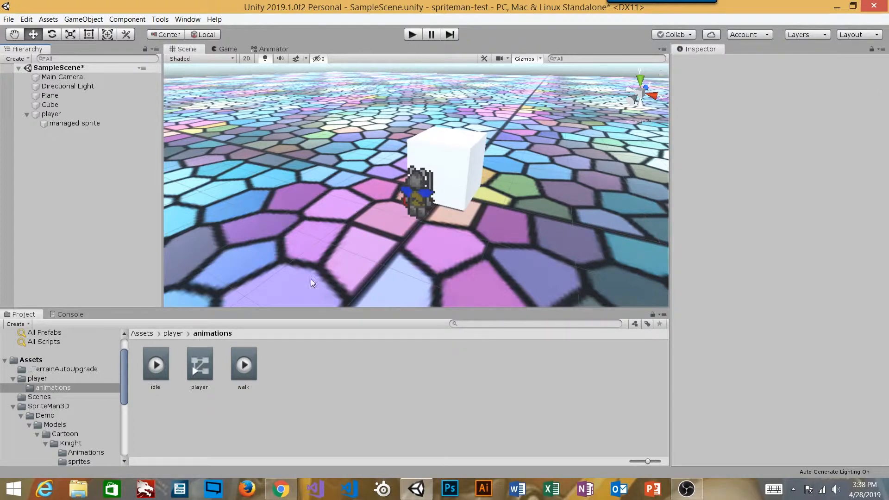
pyautogui.keyDown('alt'); pyautogui.moveTo(357, 190); pyautogui.dragTo(310, 170); pyautogui.keyUp('alt')
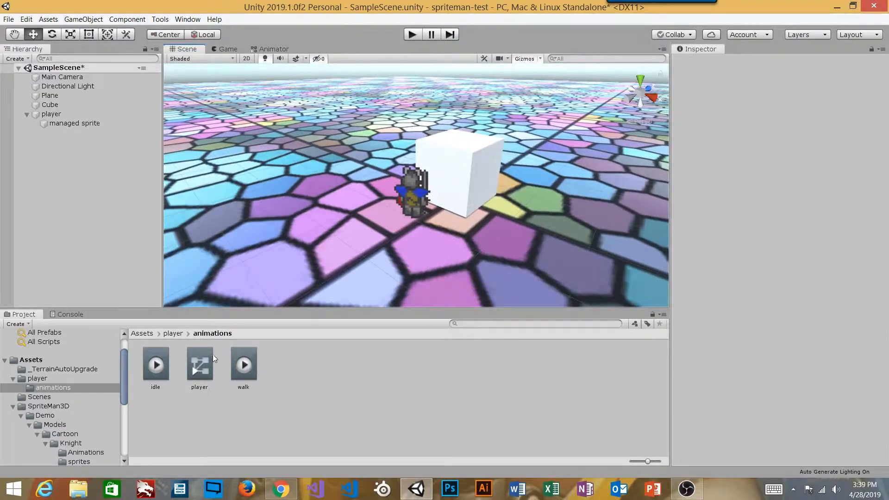
pyautogui.doubleClick(201, 365)
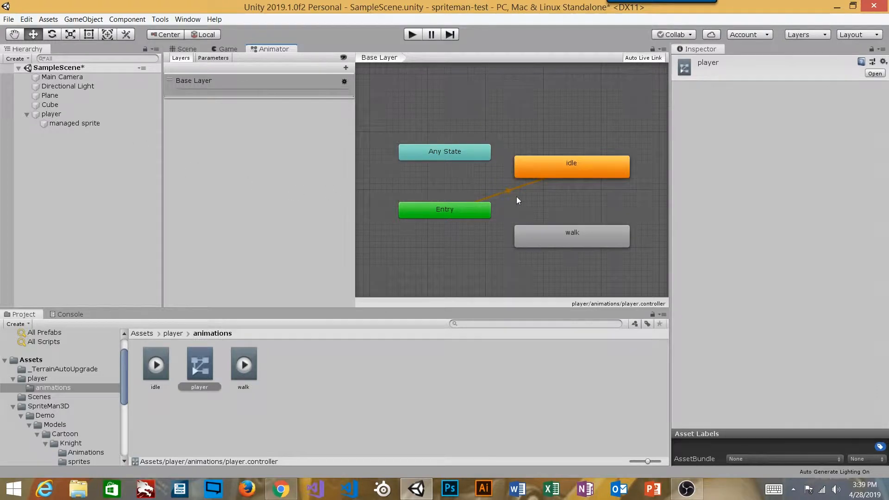
pyautogui.rightClick(583, 166)
pyautogui.click(596, 173)
pyautogui.click(579, 234)
# Add a return transition from walk to idle and inspect its settings
pyautogui.rightClick(582, 235)
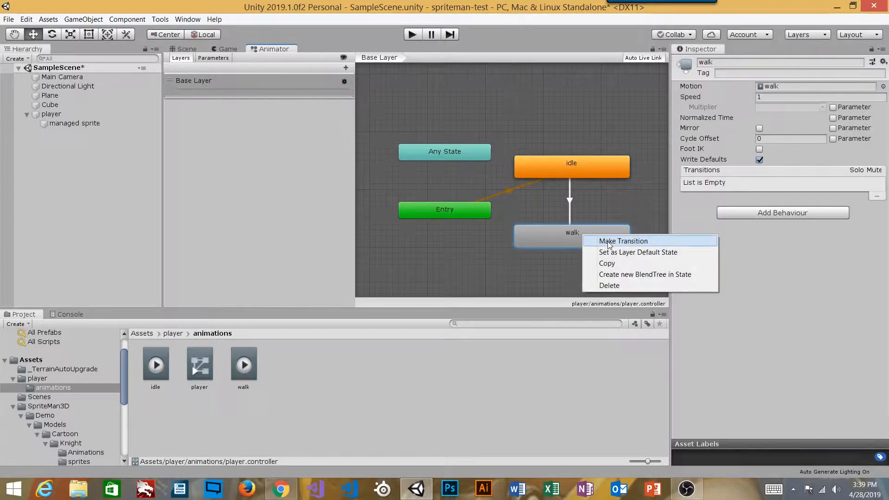
pyautogui.click(609, 242)
pyautogui.click(587, 171)
pyautogui.click(575, 204)
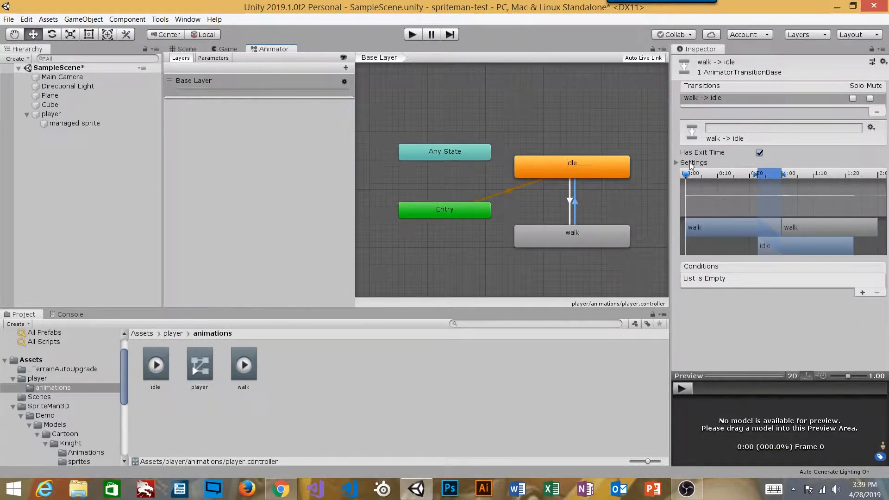
pyautogui.click(546, 204)
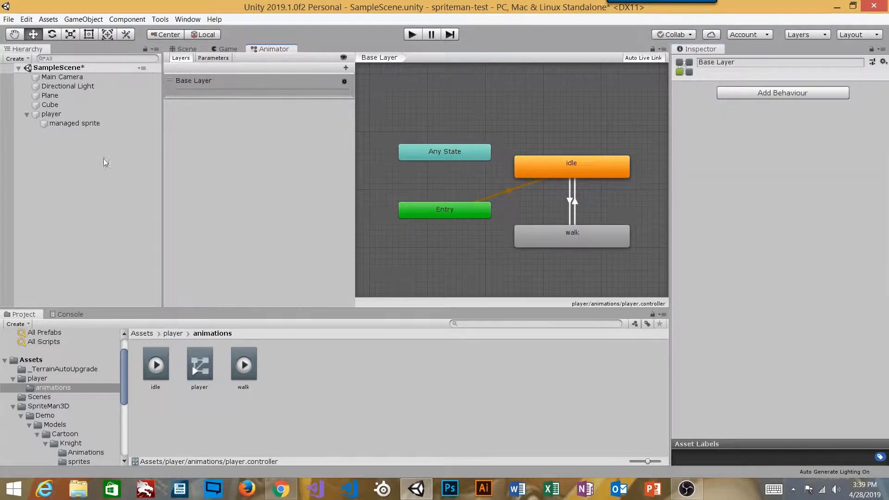
# Open the player's PersonPlayerController script in Visual Studio and go to the definition of its PersonController base class
pyautogui.click(56, 113)
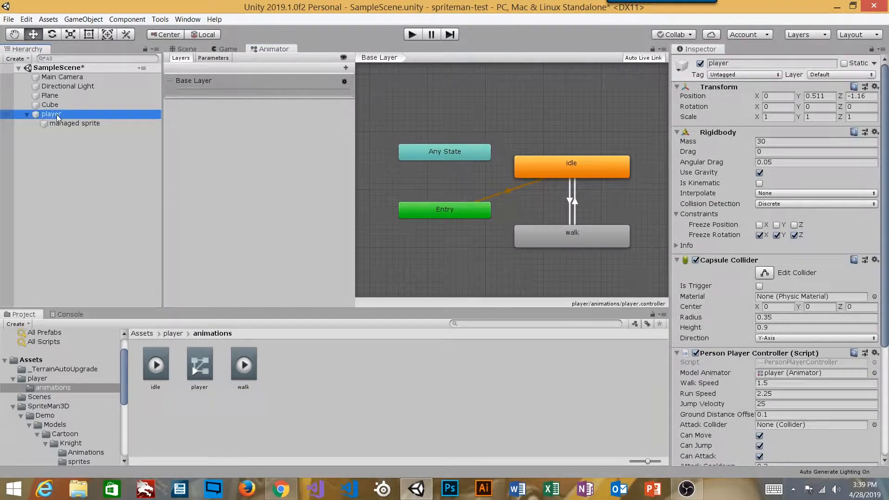
pyautogui.scroll(-3, 795, 350)
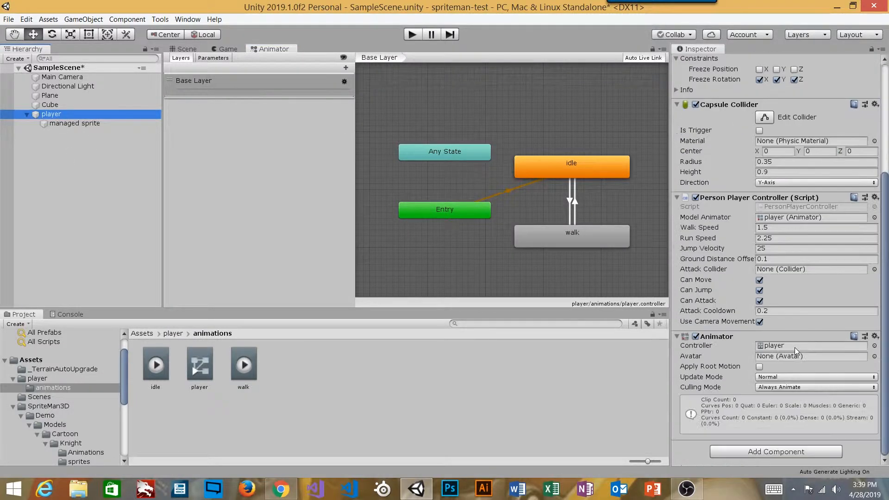
pyautogui.click(778, 206)
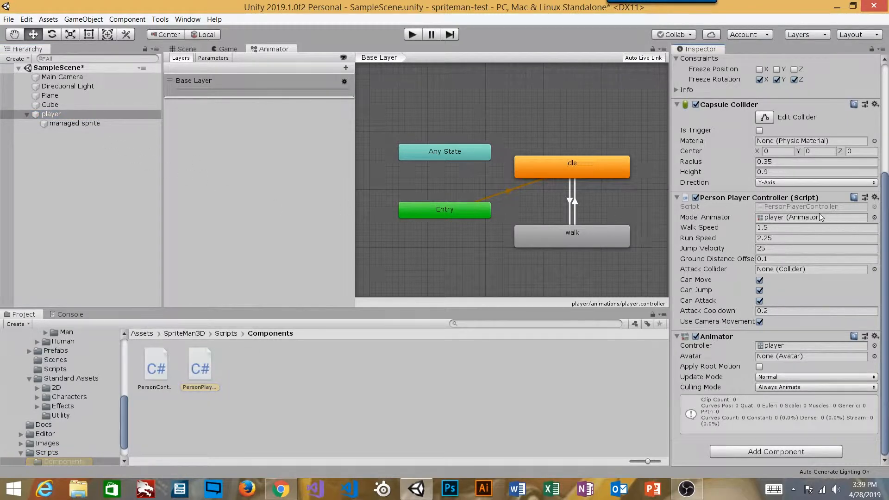
pyautogui.doubleClick(800, 206)
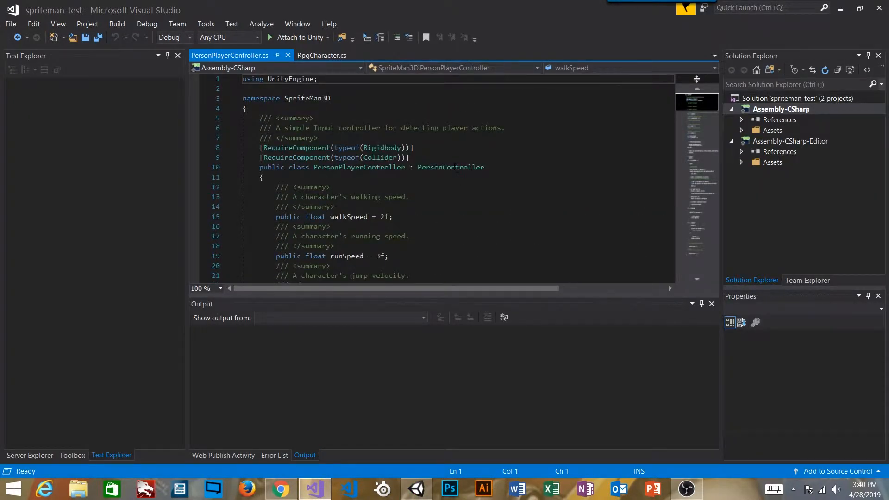
pyautogui.click(451, 168)
pyautogui.press('F12')
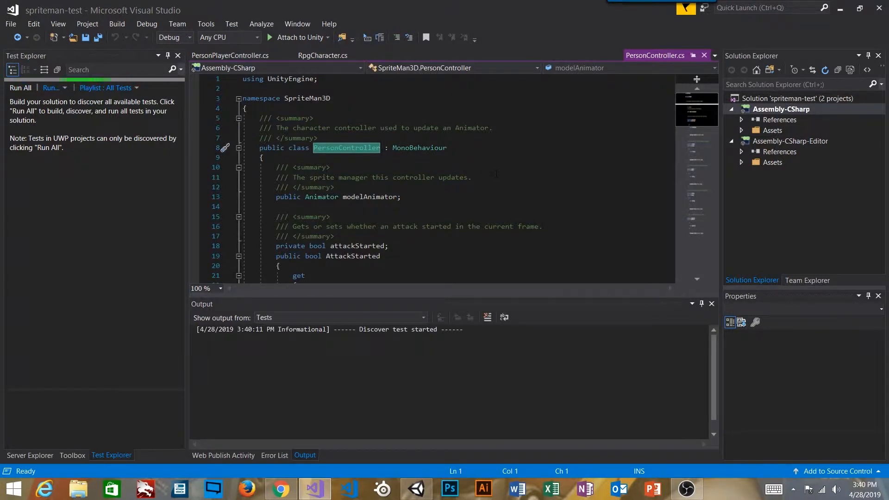
# Examine the AttackStarted and IsGrounded properties in PersonController.cs and the SetBool parameters they pass to the model animator
pyautogui.scroll(-1, 437, 133)
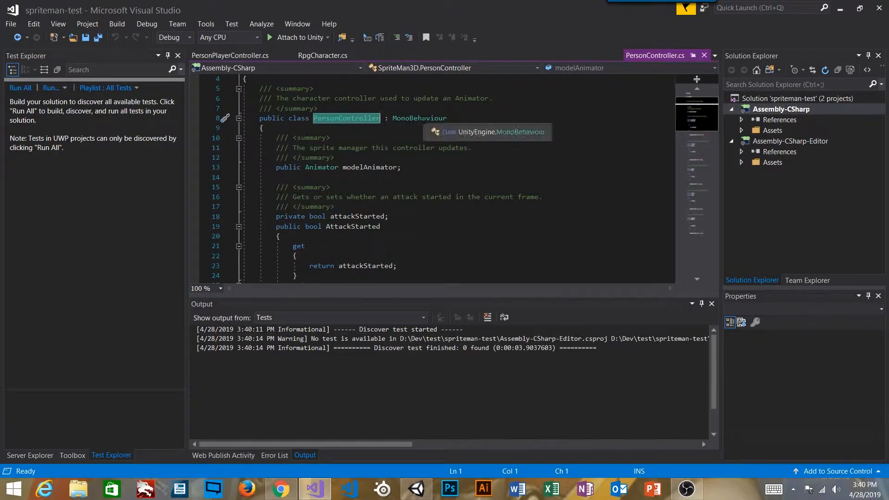
pyautogui.scroll(-3, 370, 131)
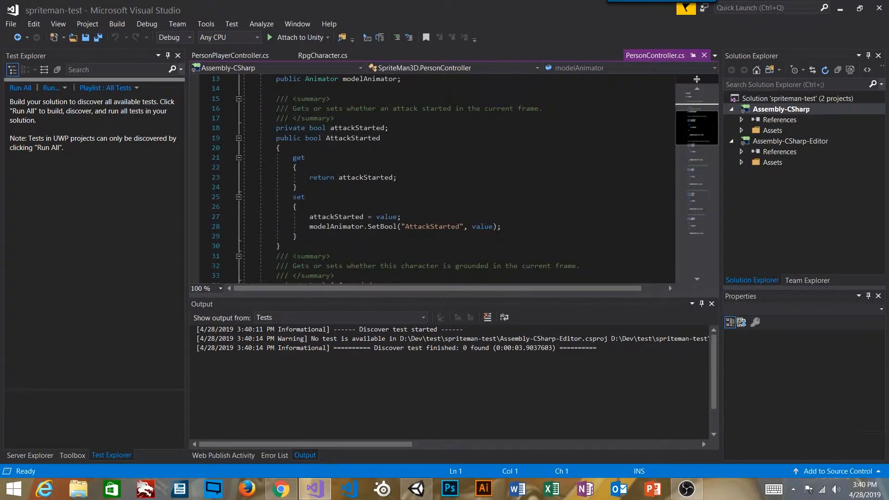
pyautogui.scroll(-2, 435, 171)
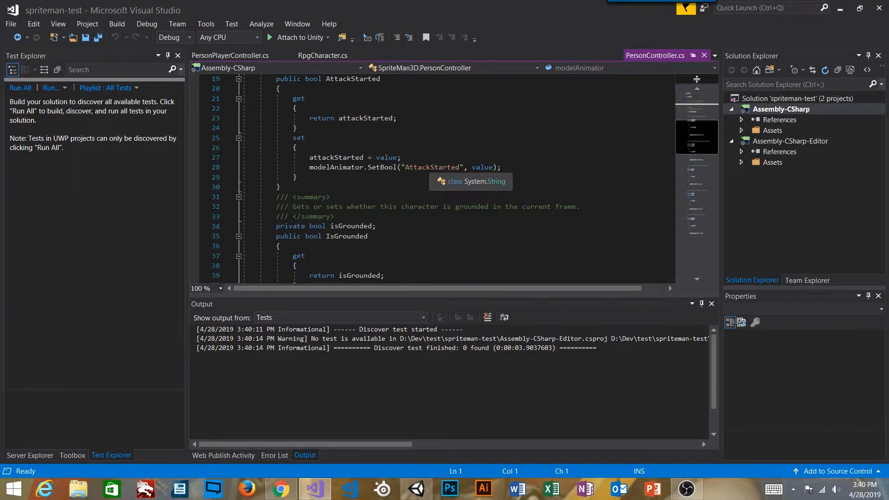
pyautogui.click(434, 174)
pyautogui.doubleClick(435, 174)
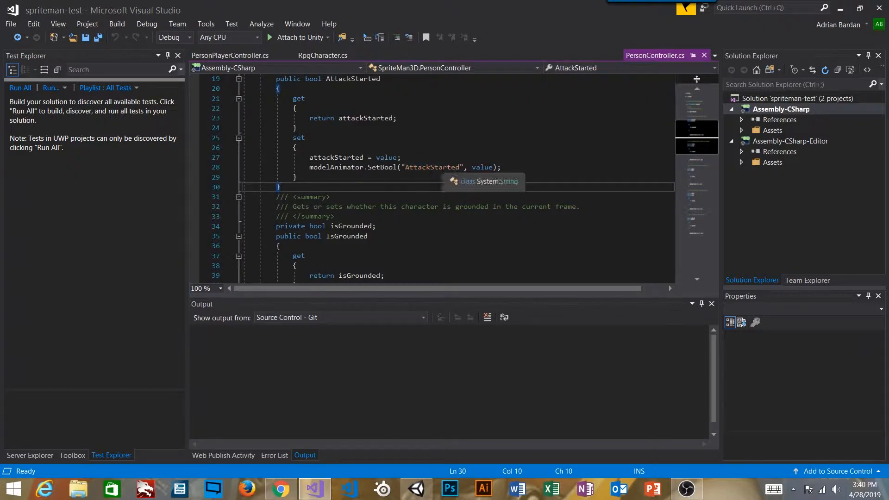
pyautogui.scroll(-1, 445, 183)
pyautogui.scroll(-4, 447, 182)
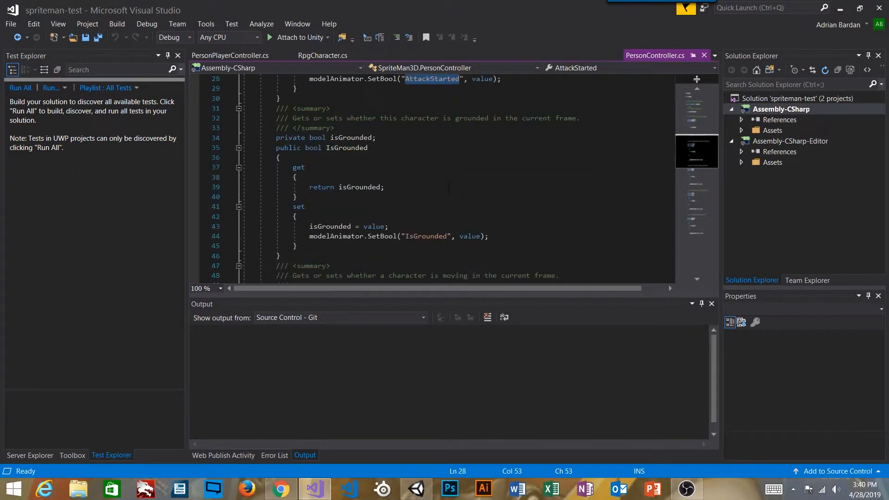
pyautogui.doubleClick(424, 173)
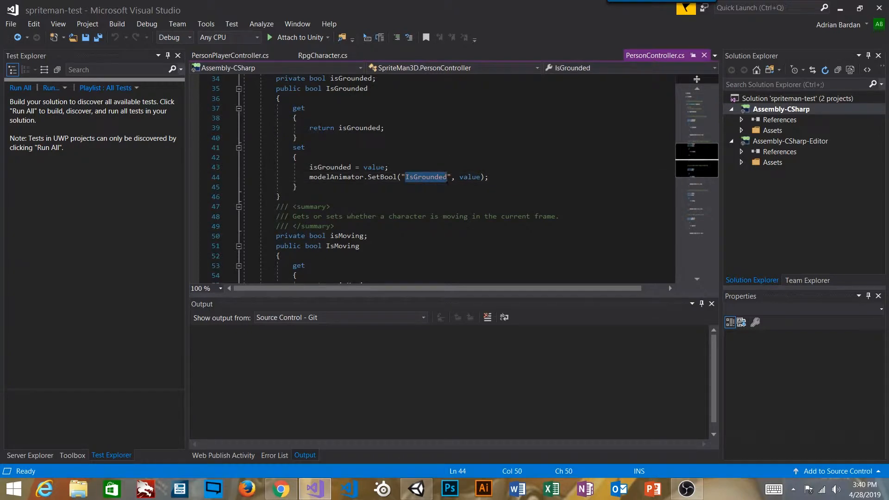
pyautogui.scroll(1, 504, 152)
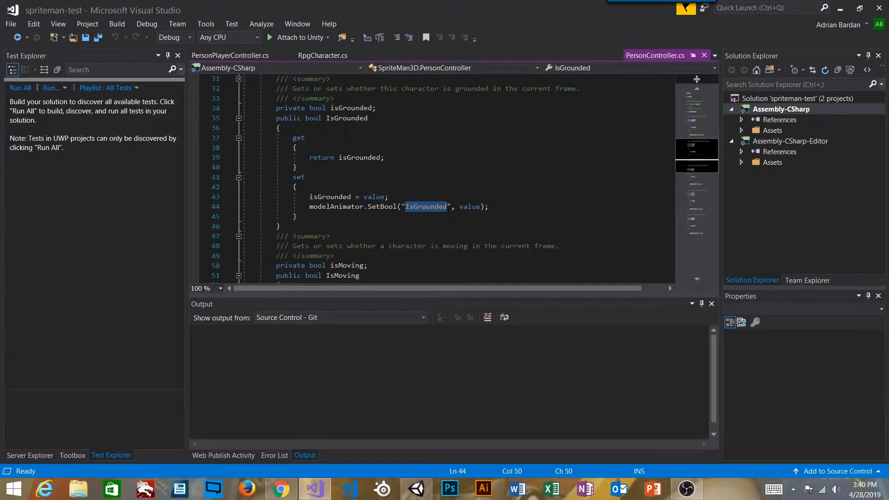
pyautogui.scroll(-3, 456, 171)
pyautogui.scroll(3, 456, 171)
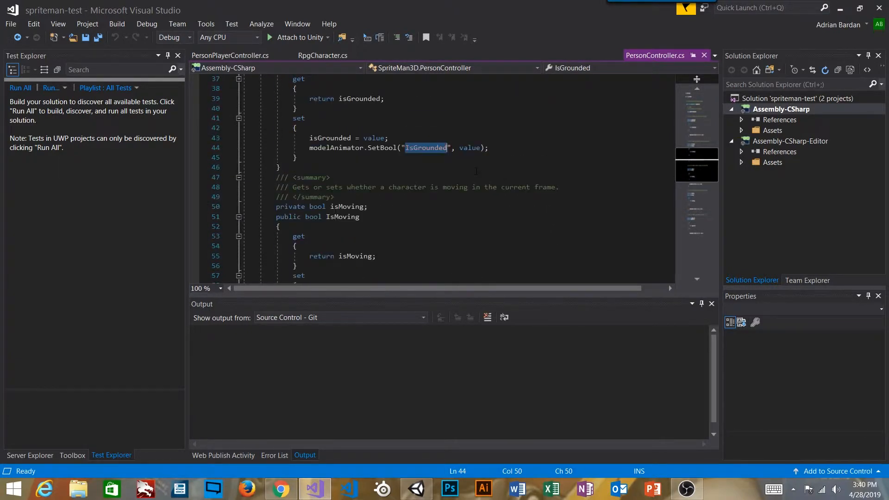
pyautogui.scroll(2, 456, 170)
pyautogui.click(393, 108)
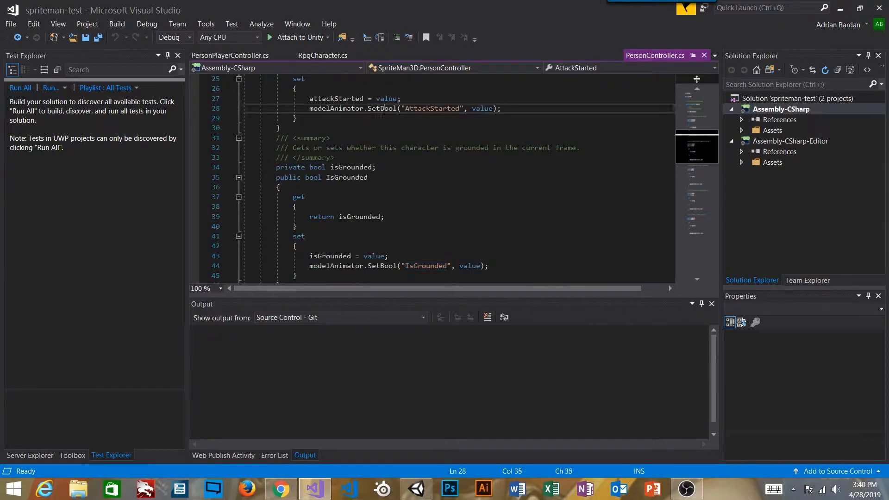
pyautogui.doubleClick(393, 265)
# Review the SetBool animator parameters in the IsMoving, IsRunning and JumpStarted properties of the PersonController class
pyautogui.scroll(-7, 443, 207)
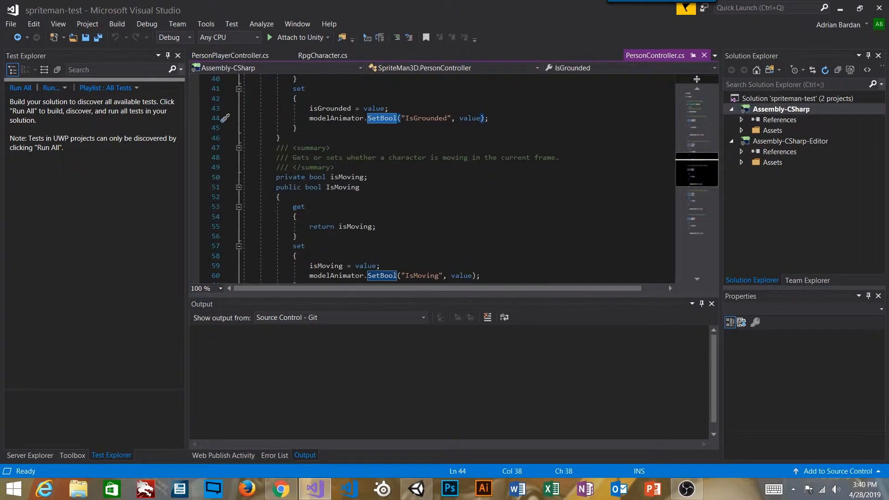
pyautogui.doubleClick(421, 217)
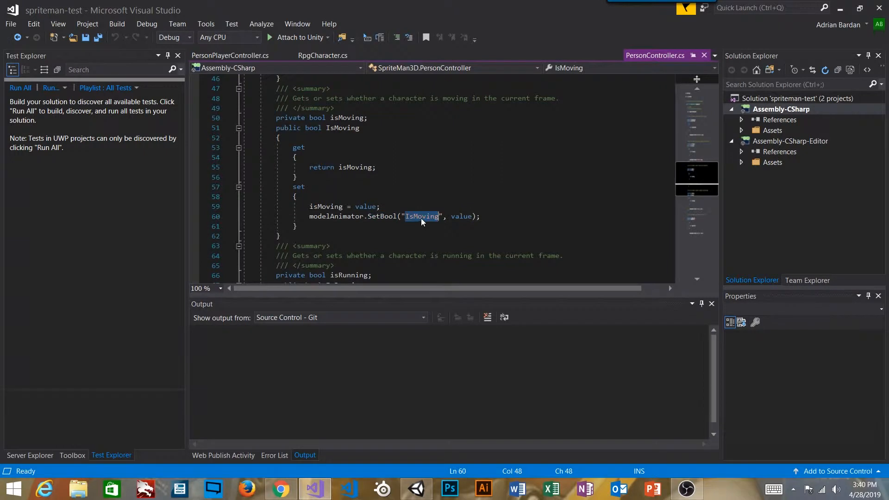
pyautogui.doubleClick(382, 216)
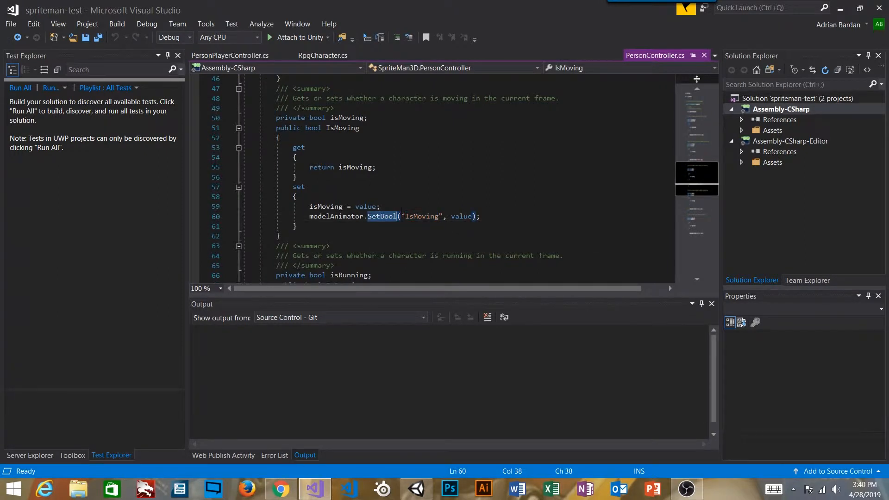
pyautogui.scroll(-5, 420, 201)
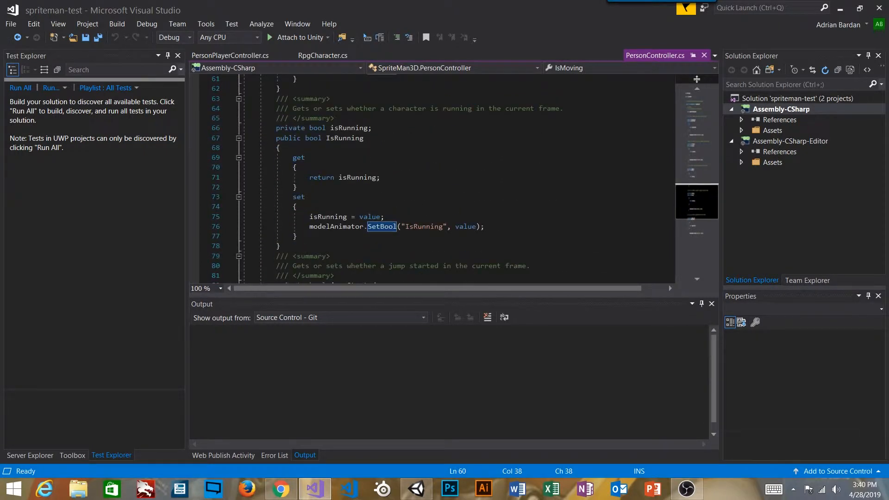
pyautogui.doubleClick(423, 227)
pyautogui.doubleClick(382, 226)
pyautogui.scroll(-6, 382, 204)
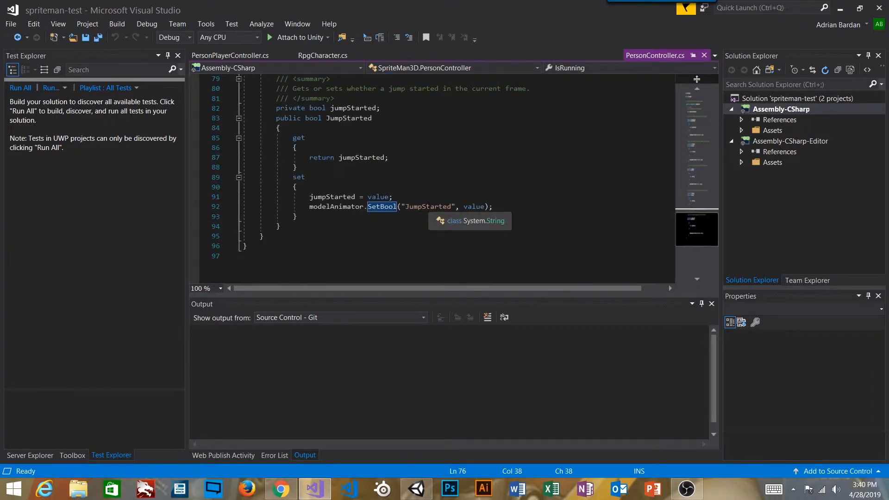
pyautogui.doubleClick(429, 206)
pyautogui.doubleClick(382, 207)
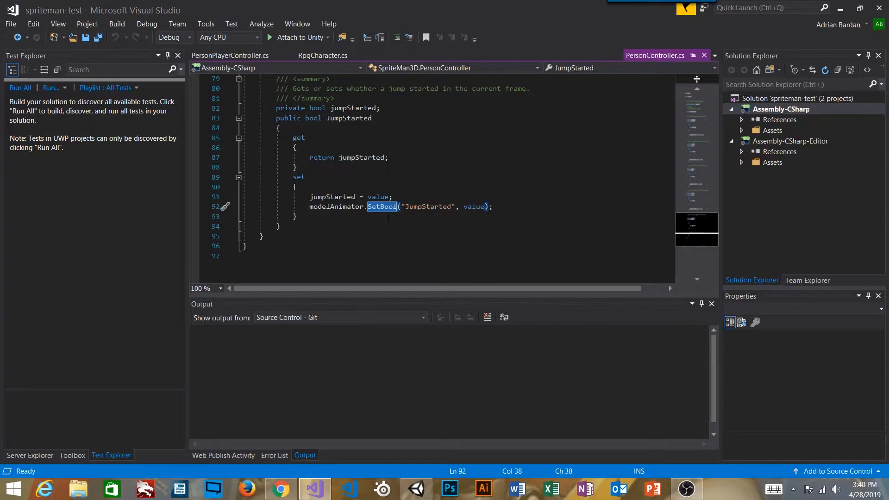
pyautogui.click(389, 218)
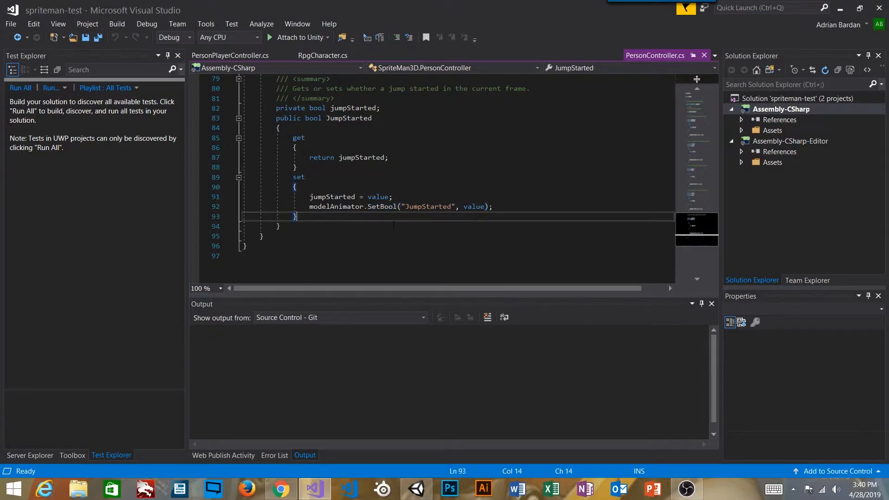
# Switch to Unity and add a Bool parameter named IsMoving to the player animator controller
pyautogui.click(420, 494)
pyautogui.click(234, 146)
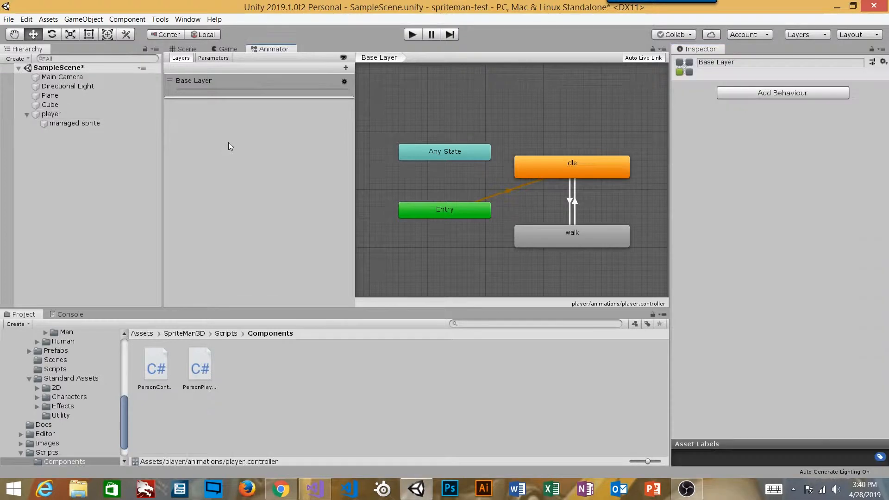
pyautogui.click(214, 59)
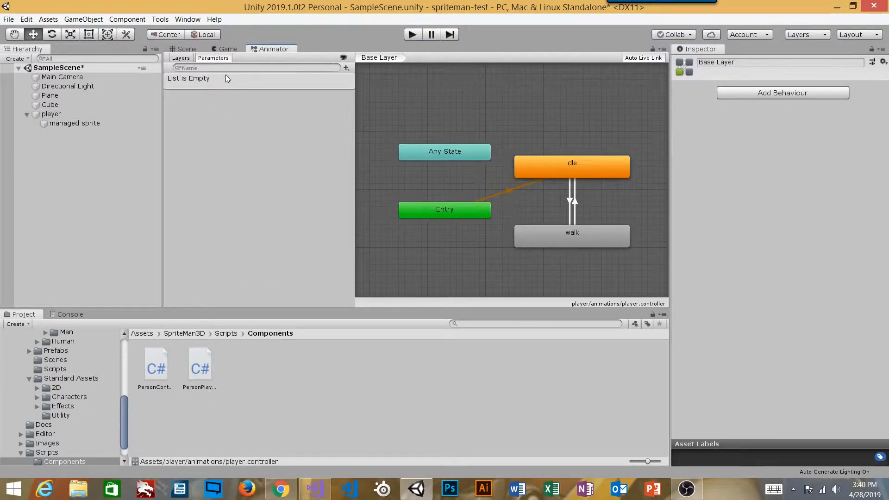
pyautogui.click(346, 68)
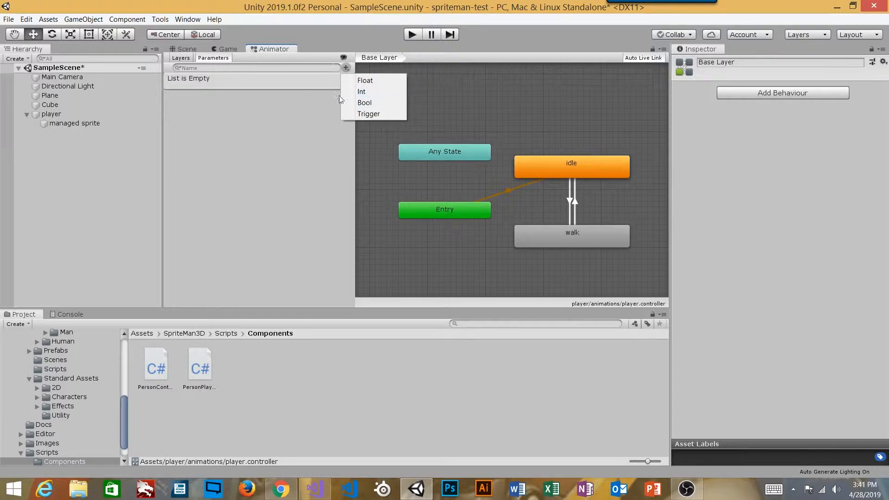
pyautogui.click(365, 102)
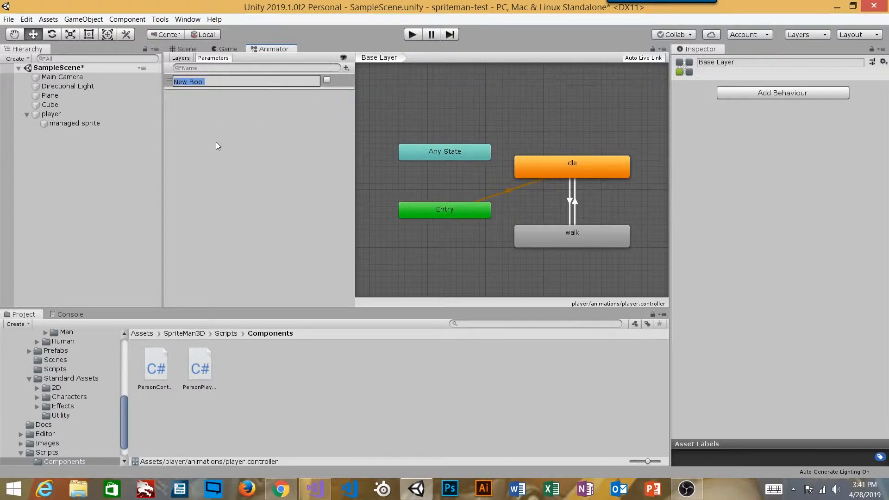
pyautogui.write('IsMoving')
pyautogui.press('Return')
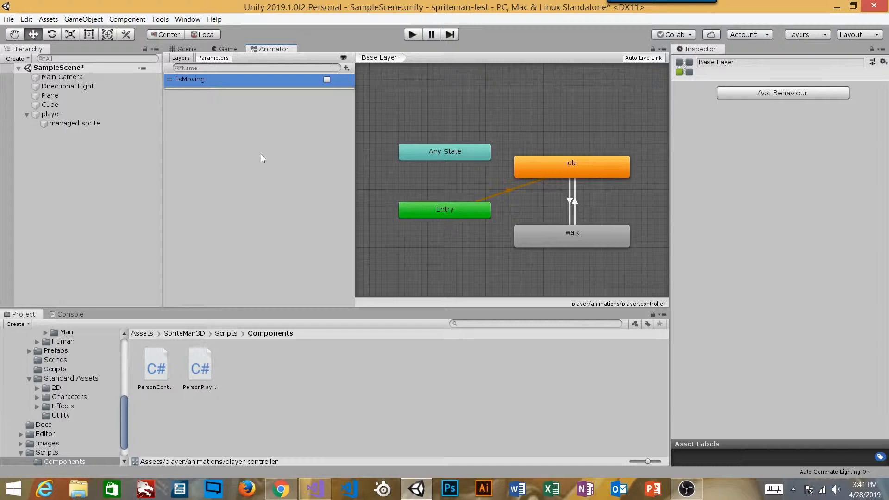
# Add a condition to the idle -> walk transition that requires IsMoving to be true
pyautogui.click(544, 170)
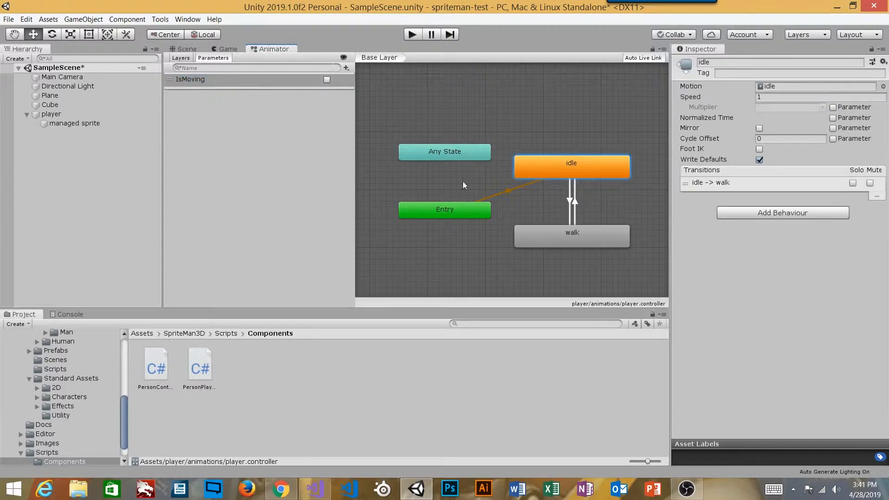
pyautogui.click(557, 242)
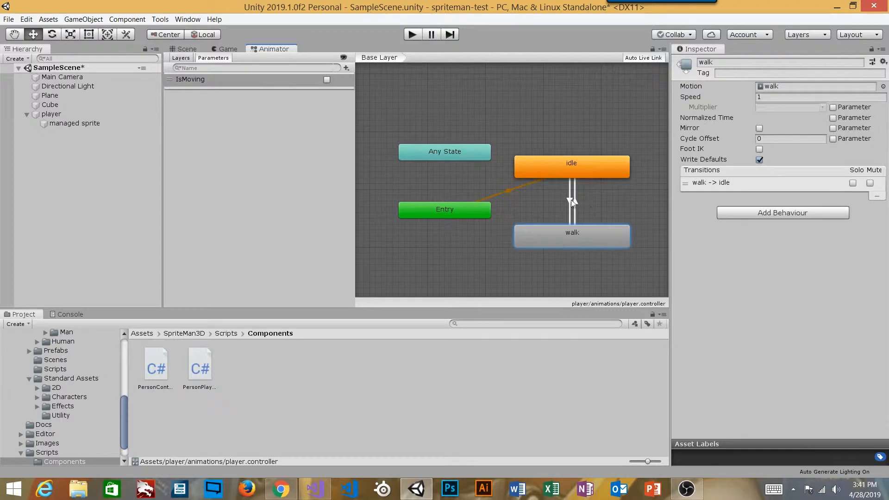
pyautogui.click(562, 166)
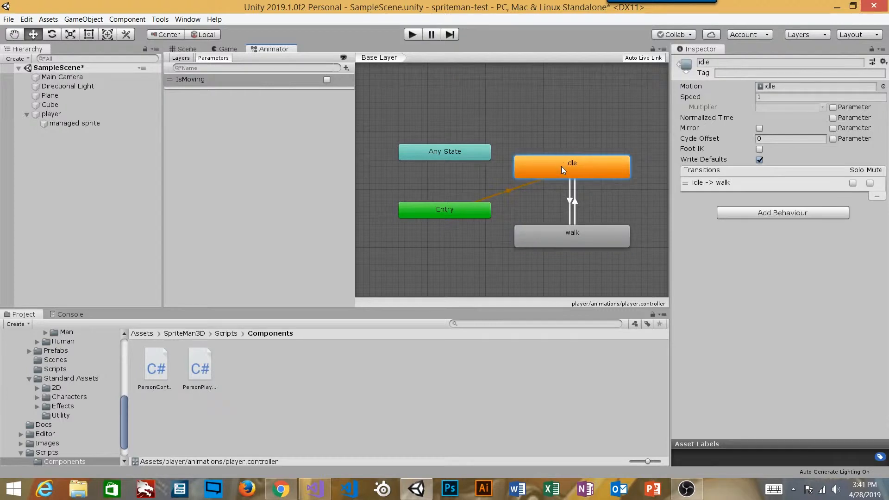
pyautogui.click(559, 229)
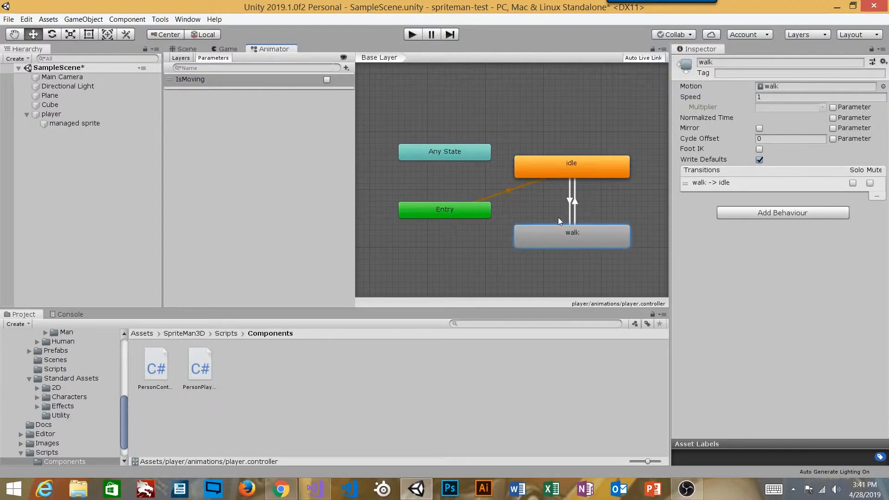
pyautogui.click(569, 203)
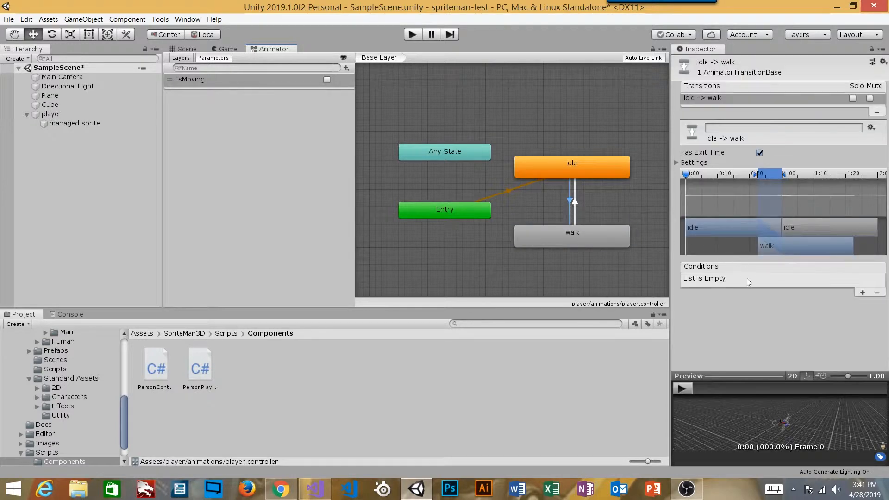
pyautogui.click(862, 292)
pyautogui.click(764, 279)
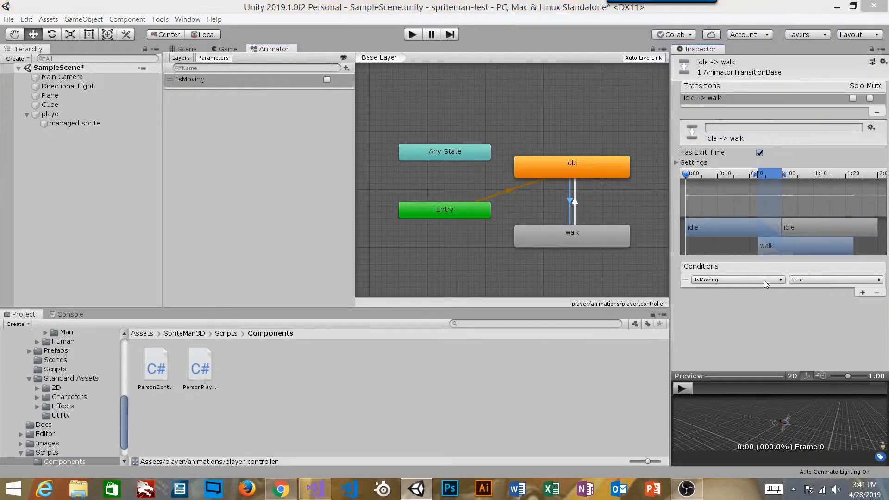
pyautogui.click(736, 314)
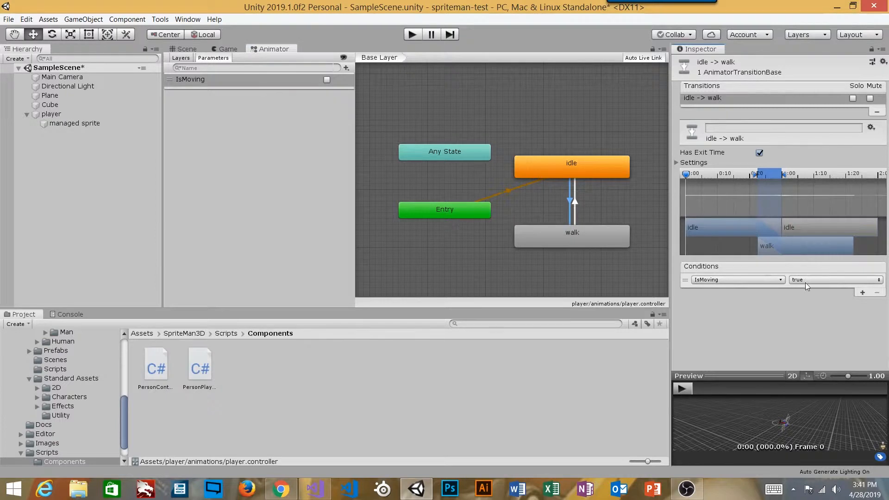
# Add a condition to the walk -> idle transition that requires IsMoving to be false
pyautogui.click(575, 202)
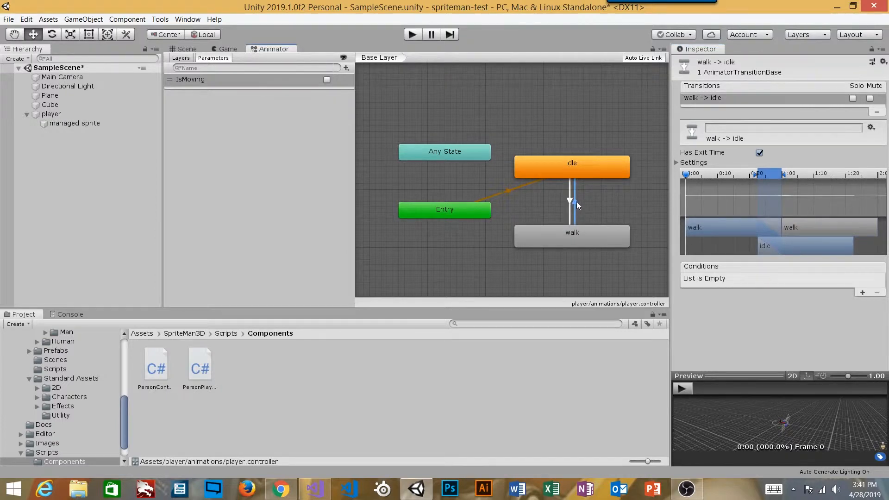
pyautogui.click(862, 293)
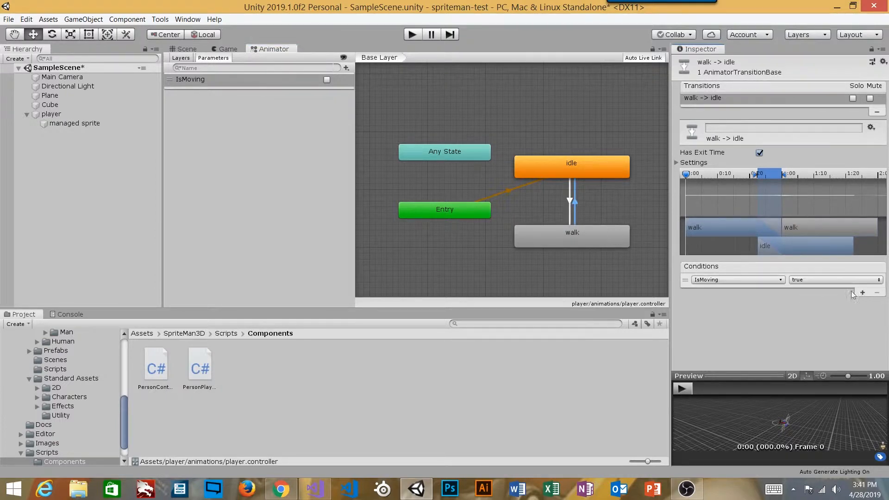
pyautogui.click(774, 280)
pyautogui.click(808, 281)
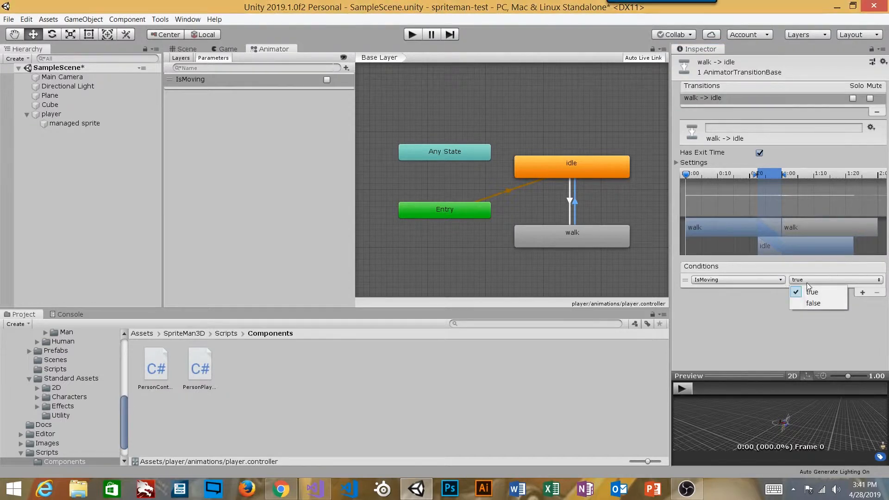
pyautogui.click(813, 302)
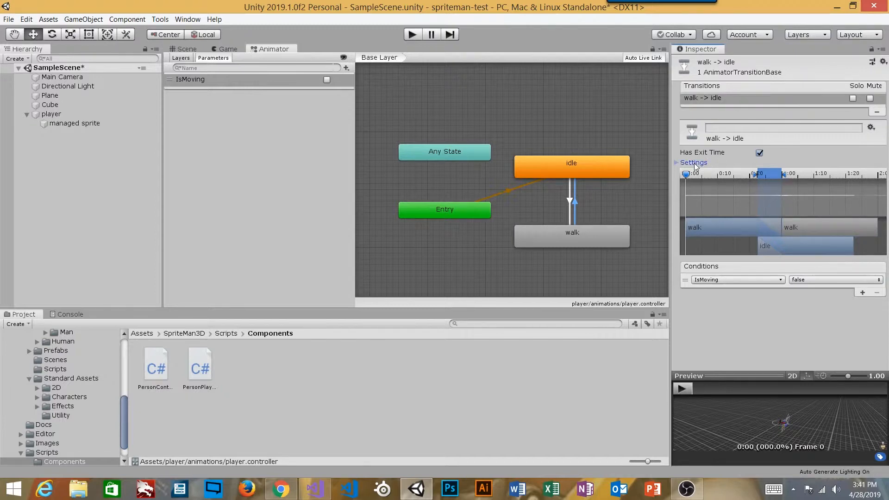
# Expand the walk -> idle transition's settings and set its transition duration to 0
pyautogui.click(677, 164)
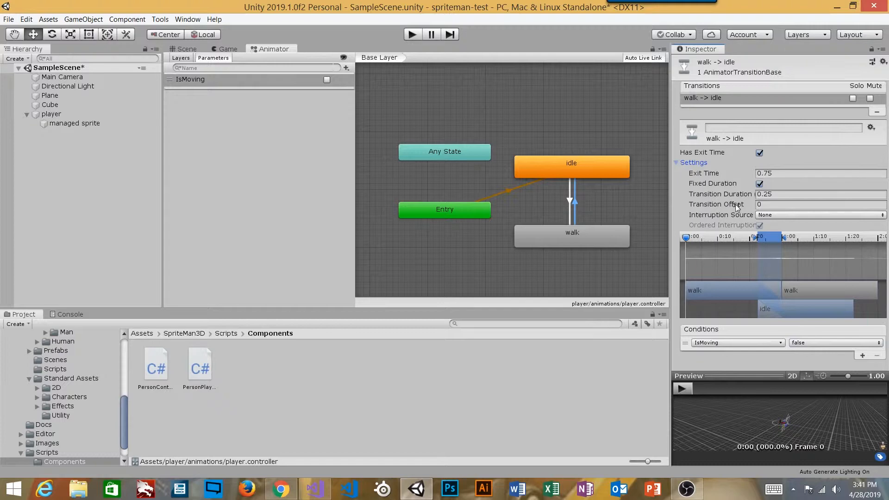
pyautogui.click(782, 194)
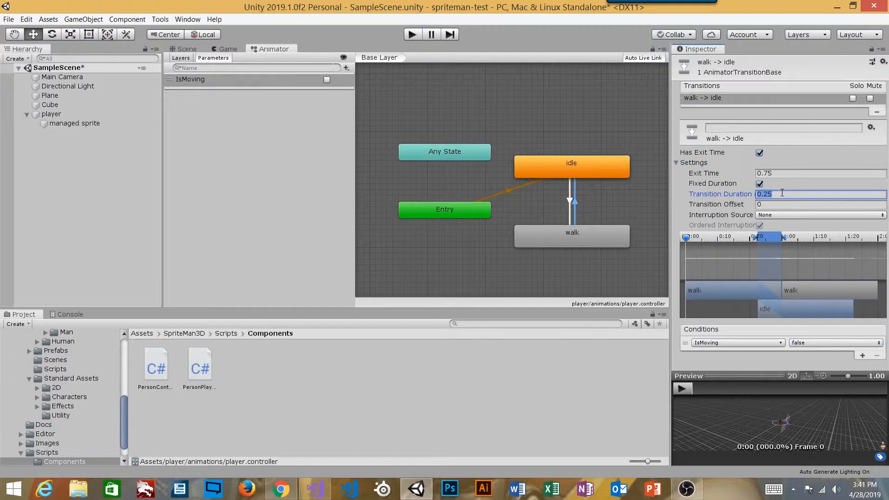
pyautogui.write('0')
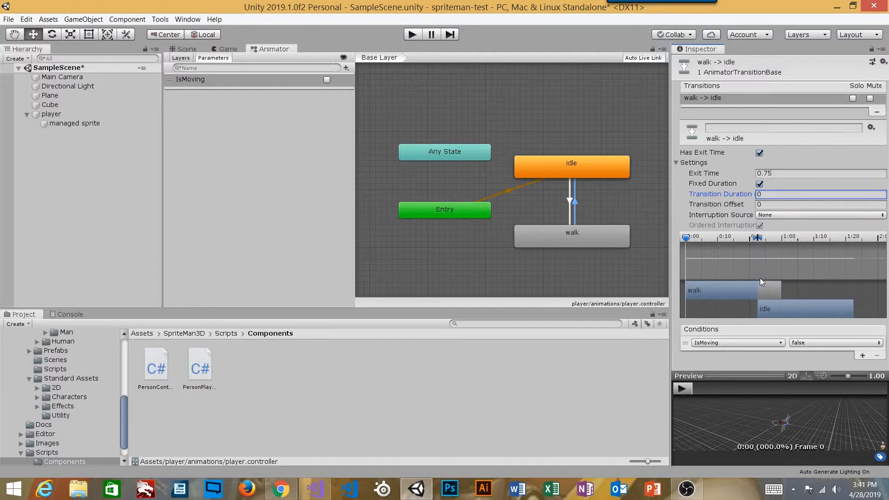
# Turn off exit time on the walk -> idle transition
pyautogui.click(778, 173)
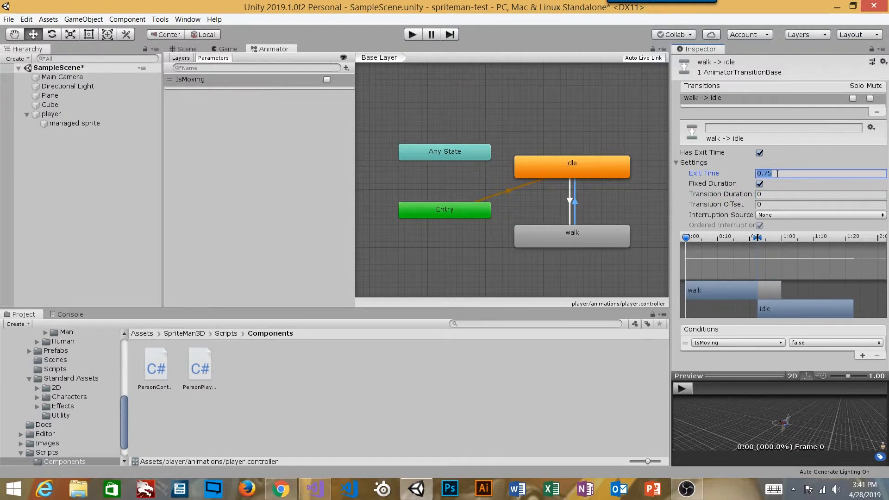
pyautogui.click(760, 154)
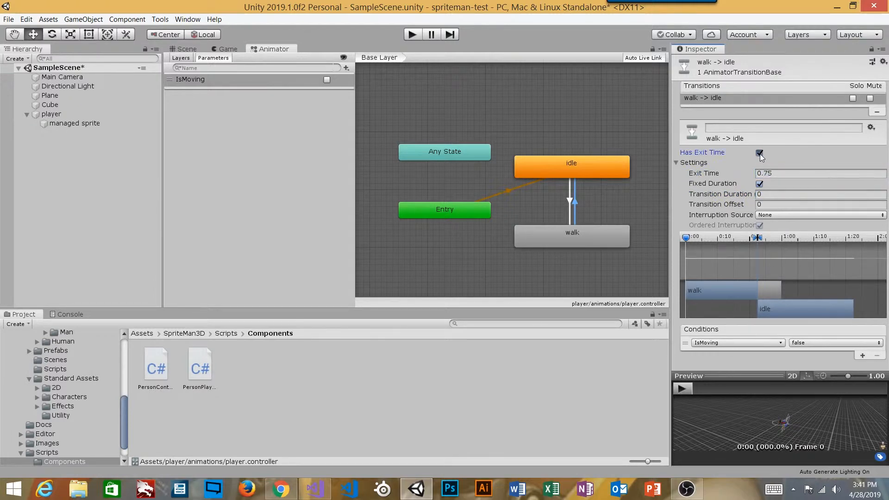
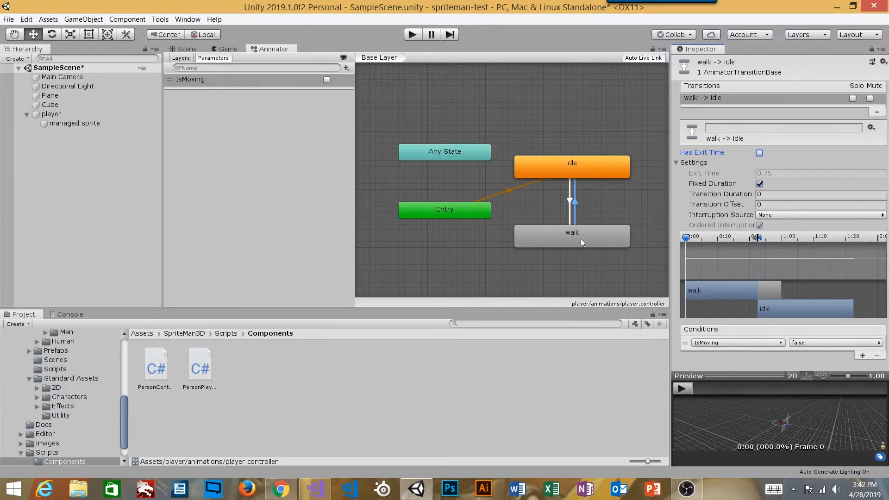
# Turn off exit time on the idle -> walk transition and set its transition duration to 0
pyautogui.click(568, 212)
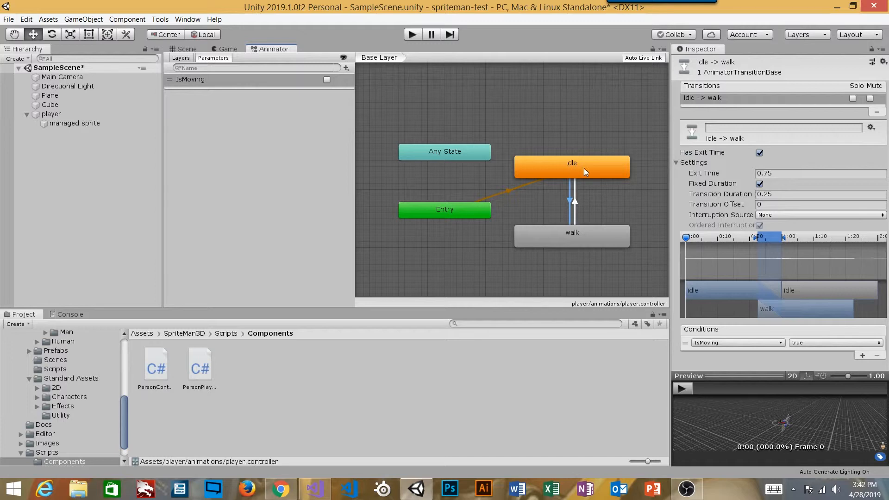
pyautogui.click(759, 152)
pyautogui.click(769, 194)
pyautogui.write('0')
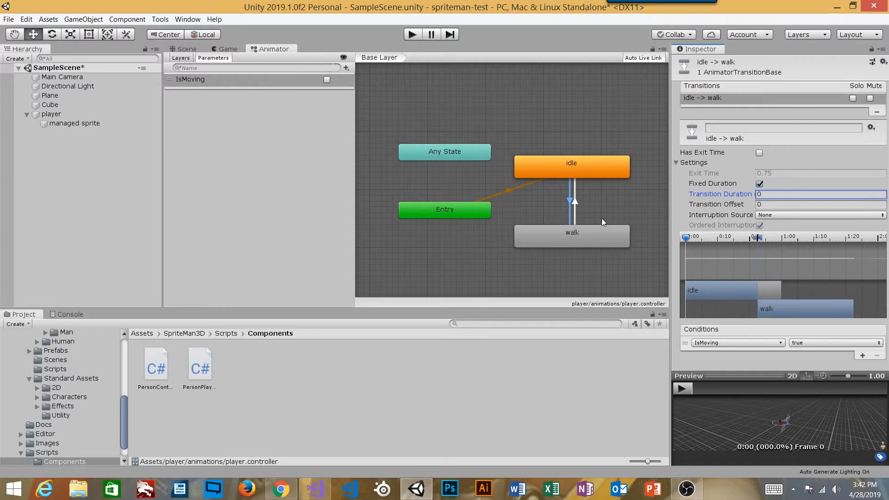
pyautogui.click(576, 202)
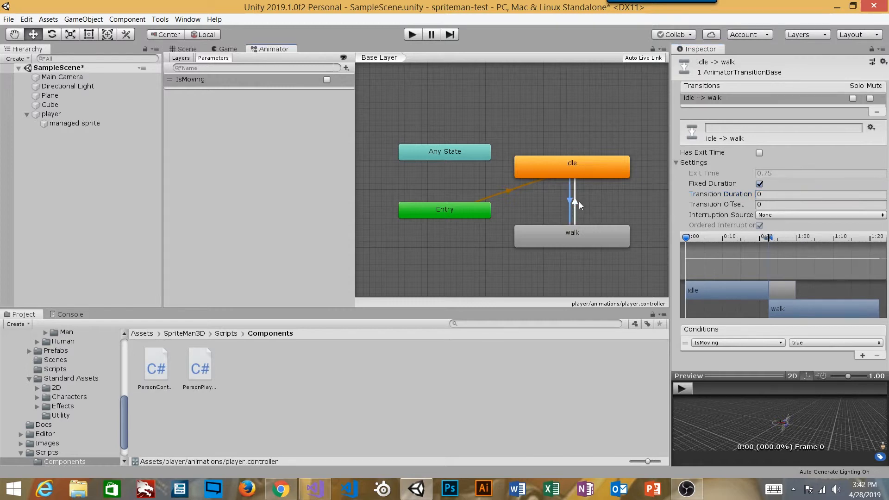
pyautogui.click(595, 198)
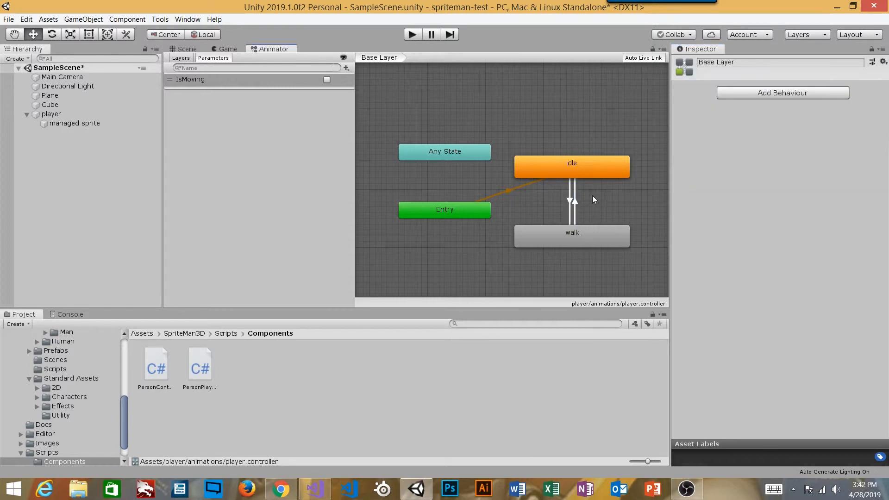
# Run the scene in the Game view and walk the player forward, backward, left and right to test the idle and walk animations
pyautogui.click(226, 48)
pyautogui.click(412, 34)
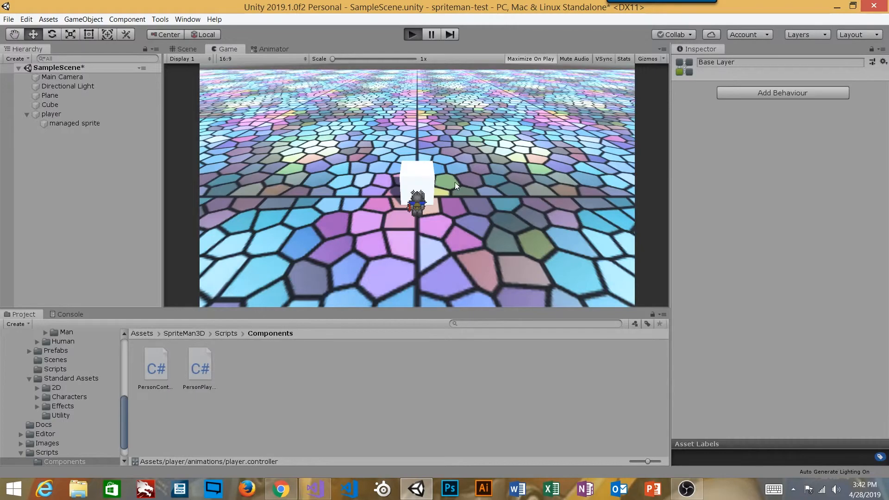
pyautogui.press('s')
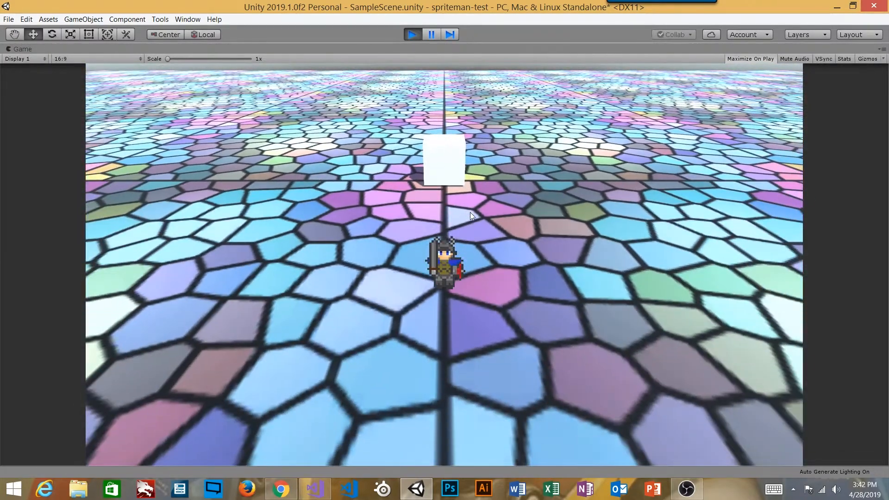
pyautogui.press('d')
pyautogui.press('a')
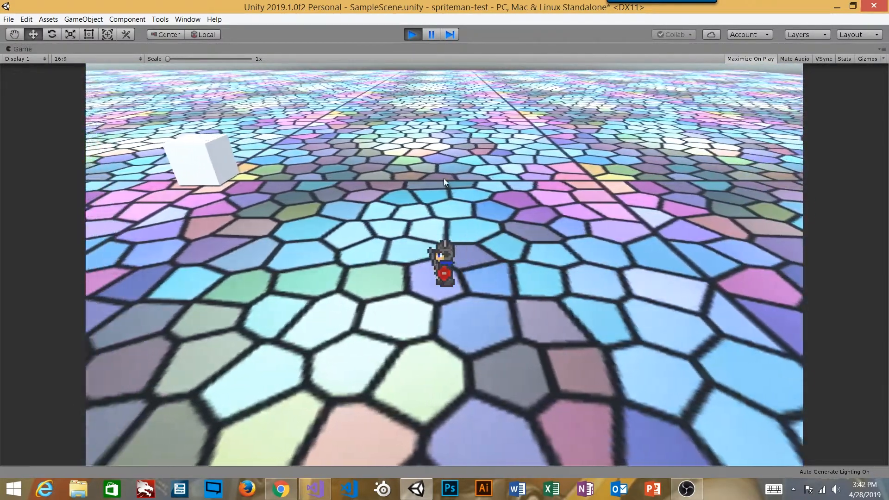
pyautogui.press('s')
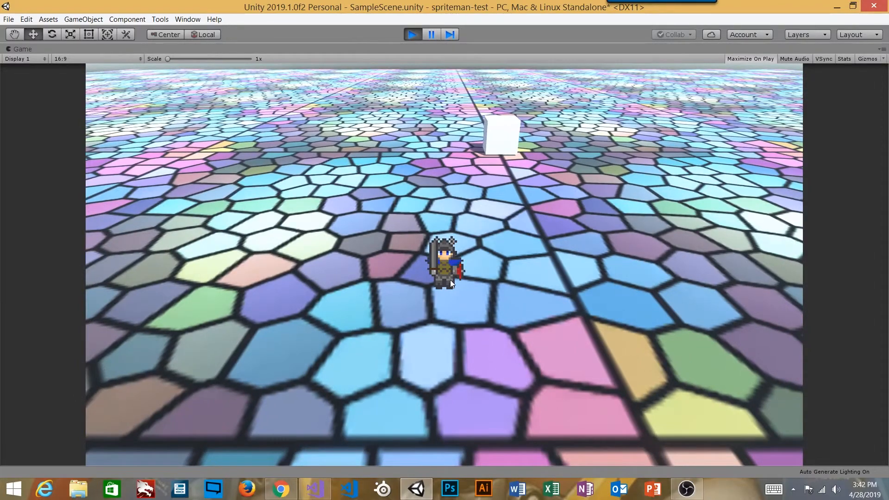
pyautogui.press('d')
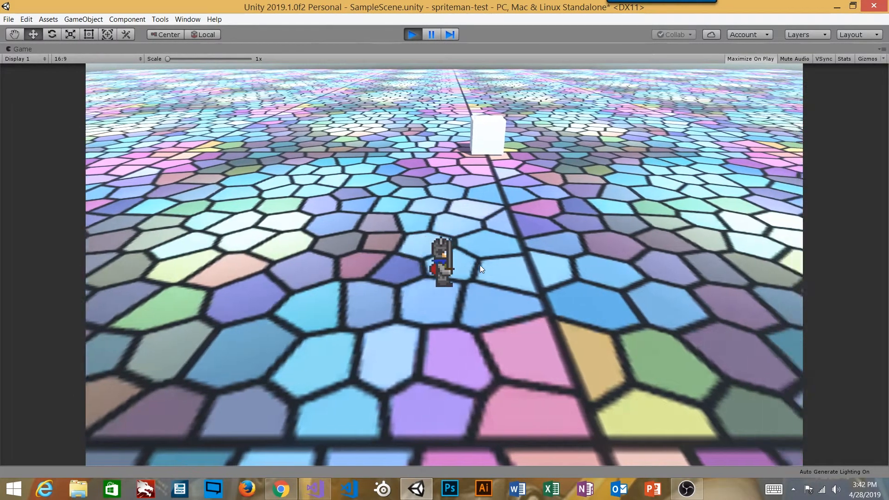
pyautogui.press('w')
pyautogui.press('a')
pyautogui.press('a')
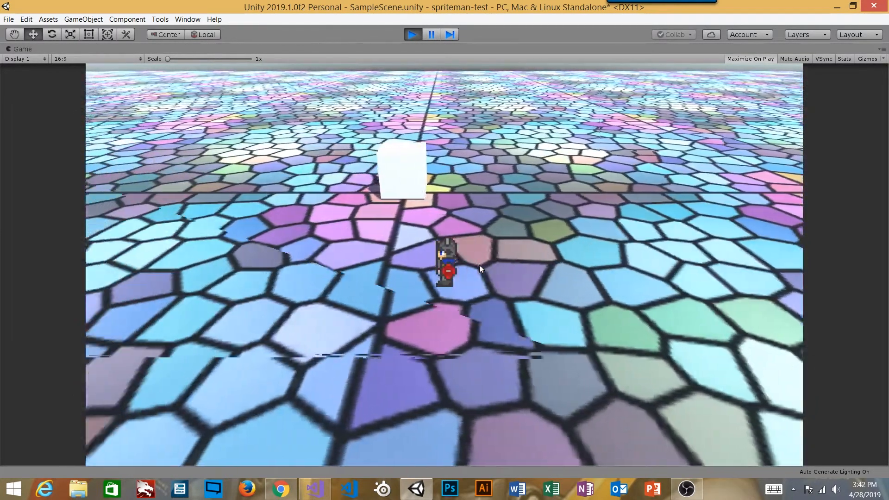
pyautogui.press('d')
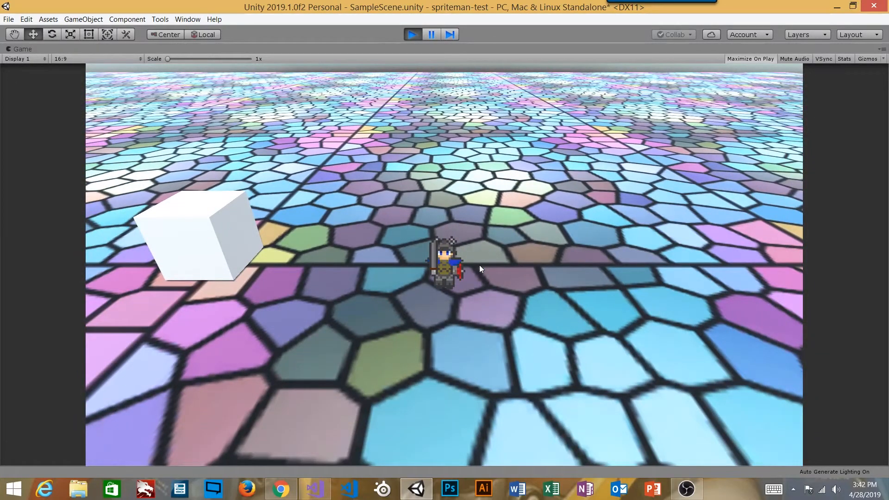
pyautogui.press('a')
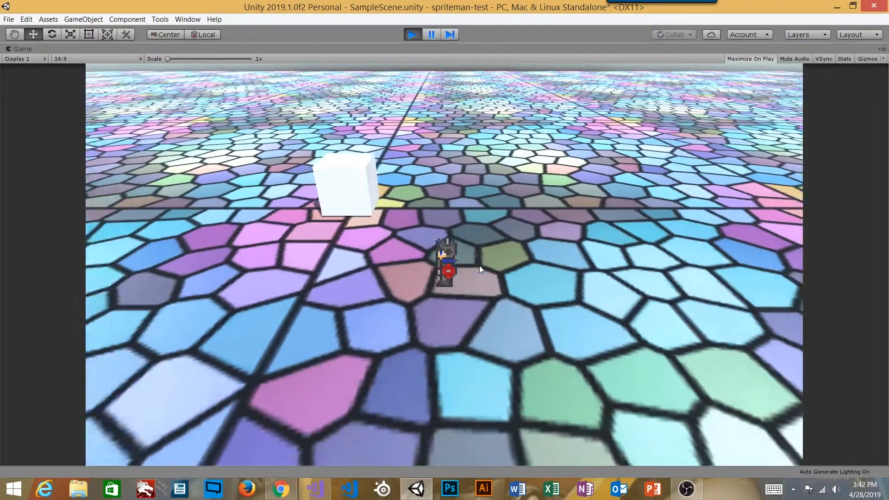
pyautogui.press('s')
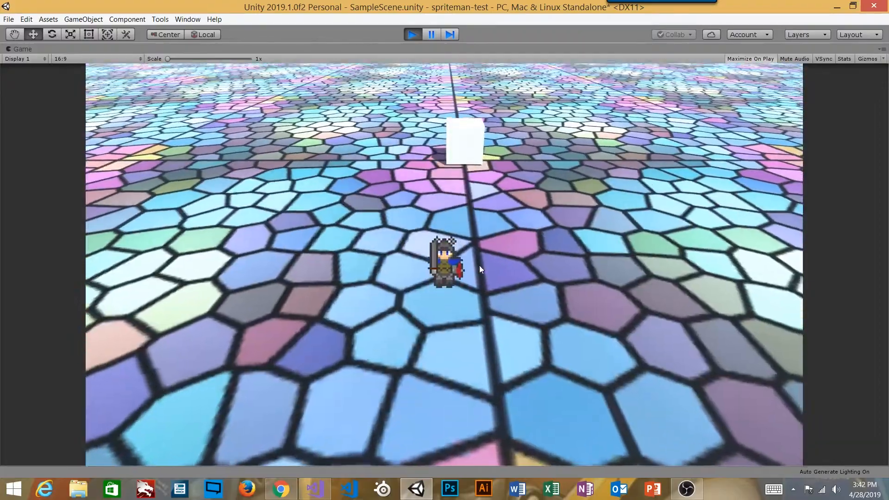
pyautogui.press('w')
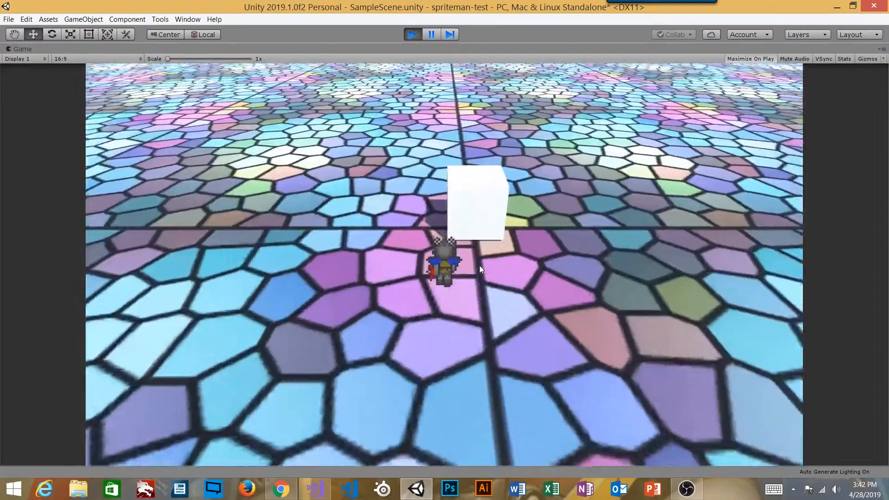
pyautogui.press('s')
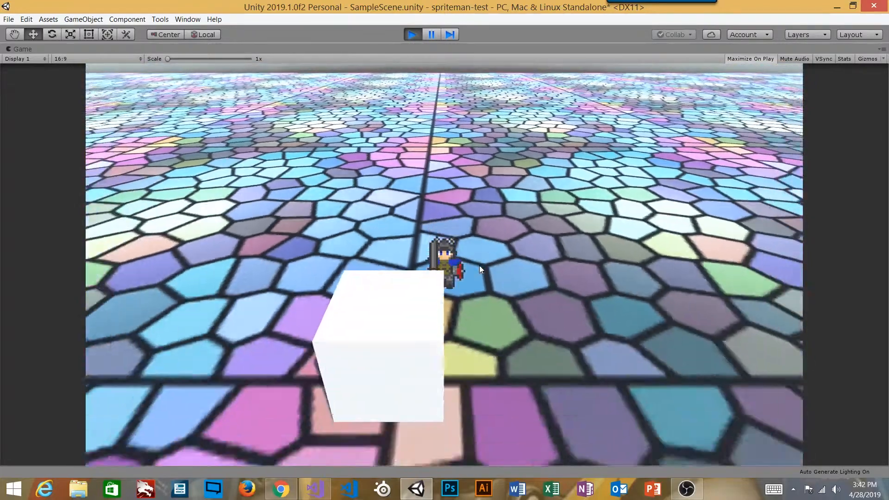
pyautogui.press('s')
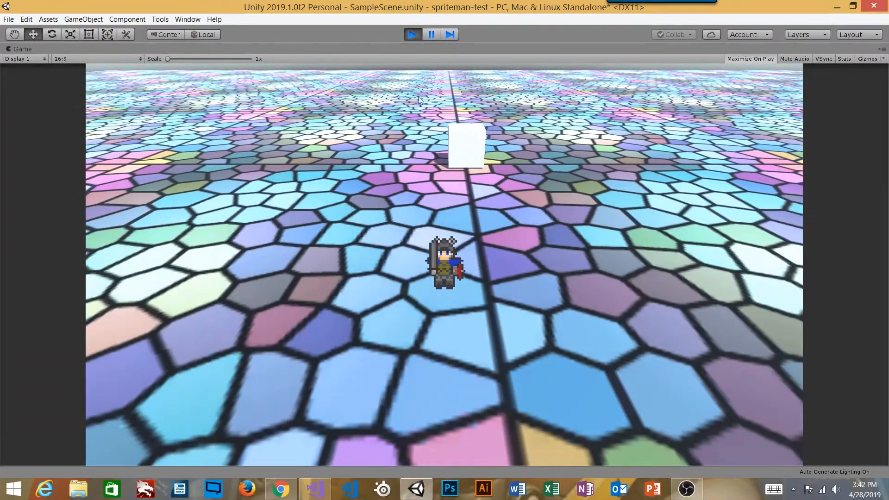